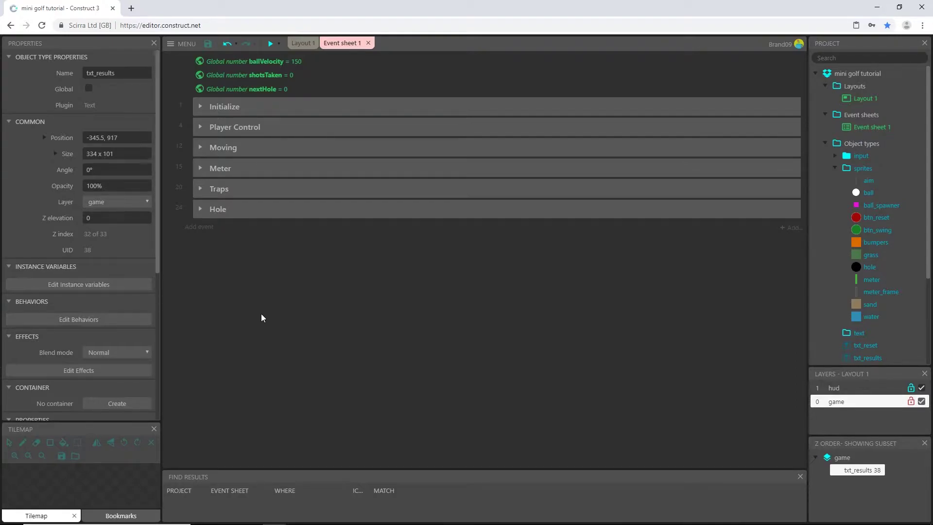
- Add a new layout from the Layouts folder with Add layout only, so it has no event sheet
{"action": "right_click", "coordinate": [845, 86]}
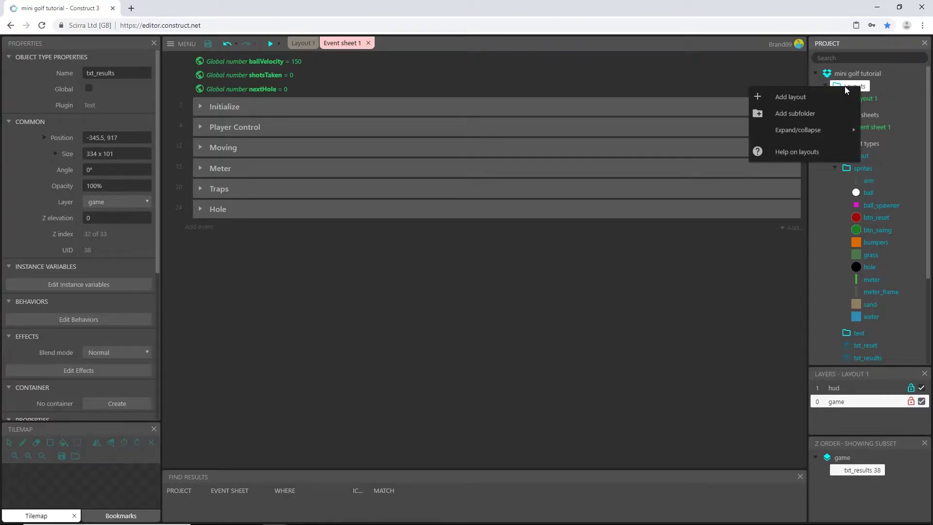
{"action": "left_click", "coordinate": [794, 98]}
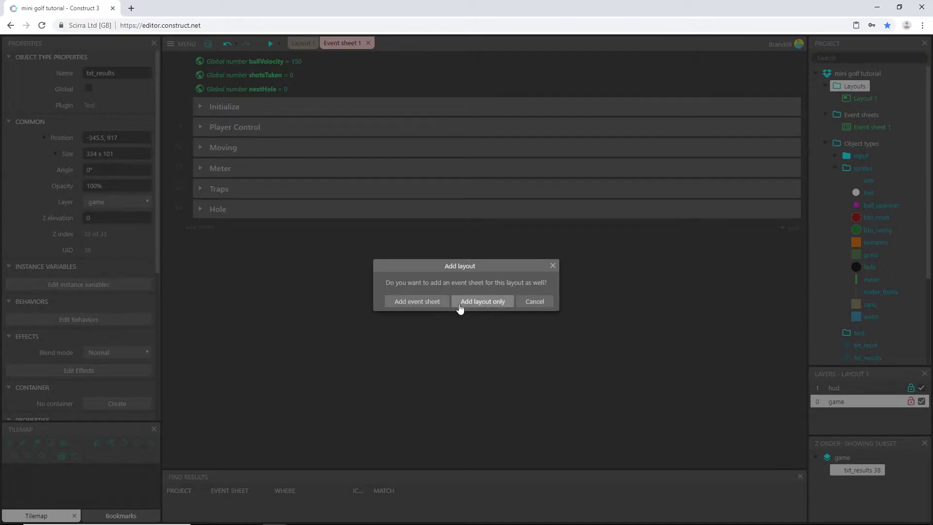
{"action": "left_click", "coordinate": [491, 302]}
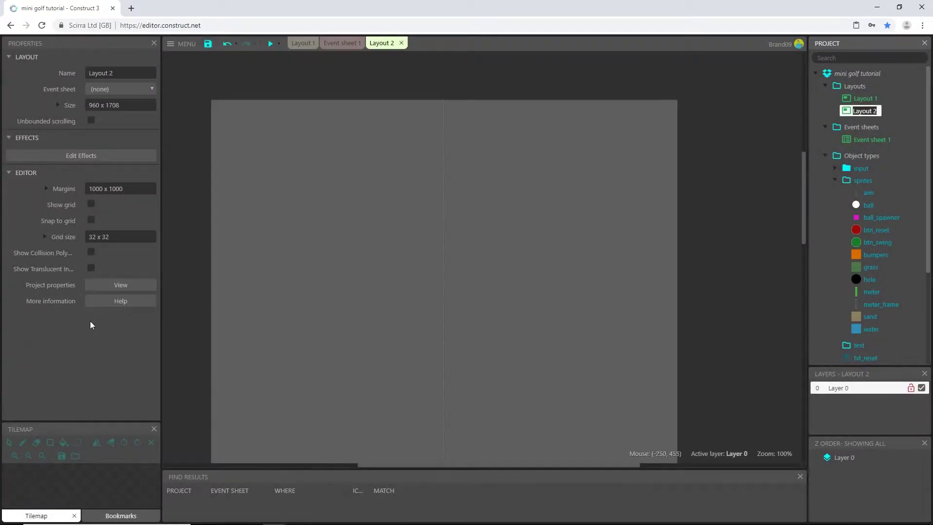
- Copy the 480 x 854 viewport size from Project properties into Layout 2's Size field
{"action": "left_click", "coordinate": [121, 287]}
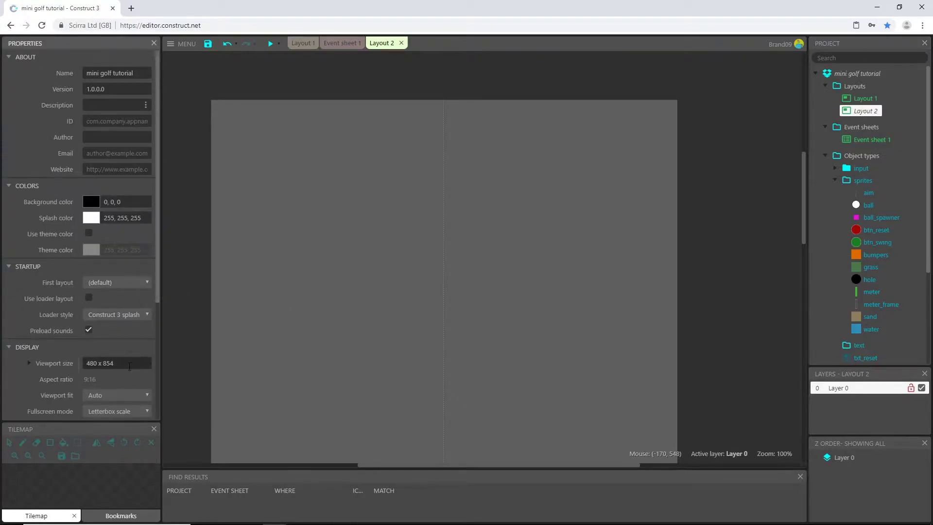
{"action": "left_click", "coordinate": [126, 364]}
{"action": "key", "text": "ctrl+c"}
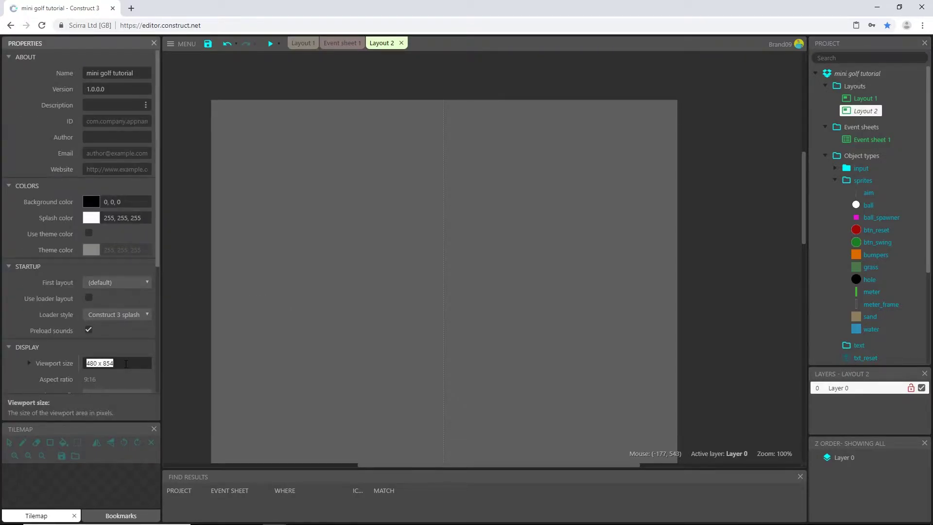
{"action": "left_click", "coordinate": [179, 194]}
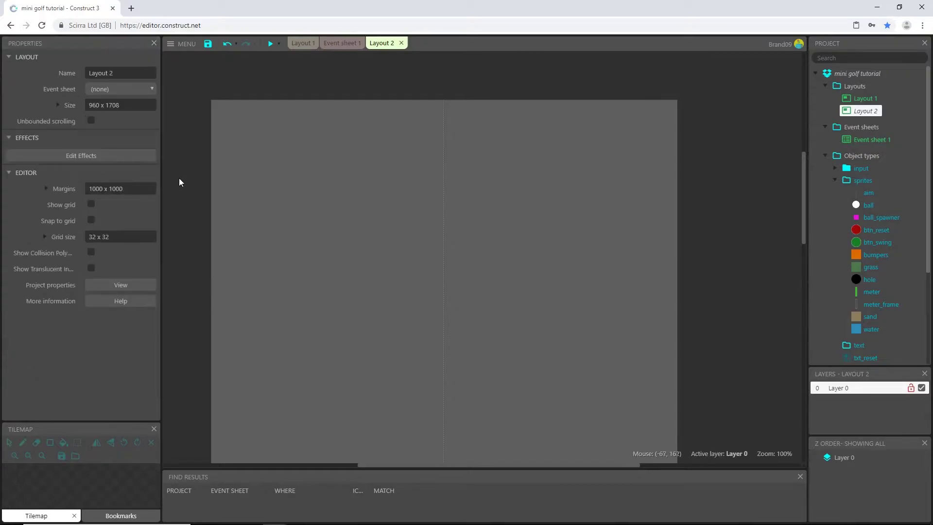
{"action": "left_click", "coordinate": [116, 105]}
{"action": "key", "text": "ctrl+v"}
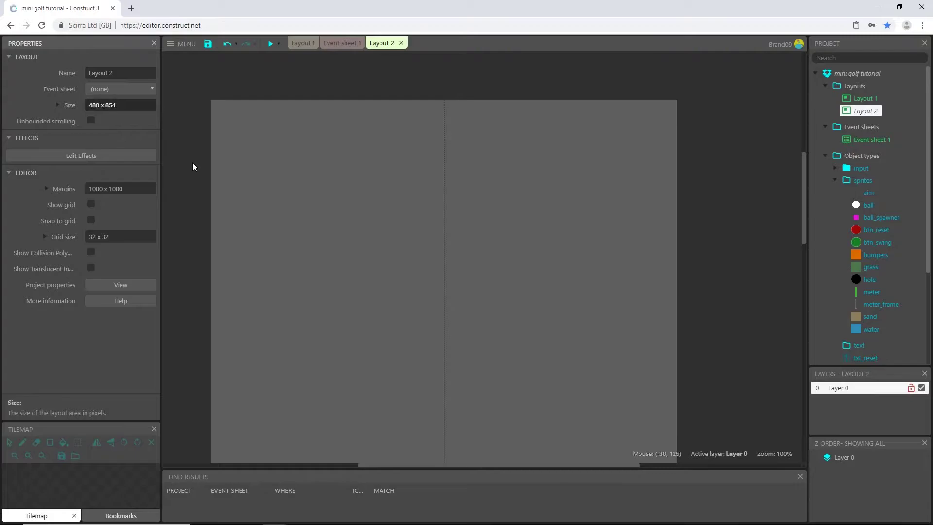
{"action": "key", "text": "Tab"}
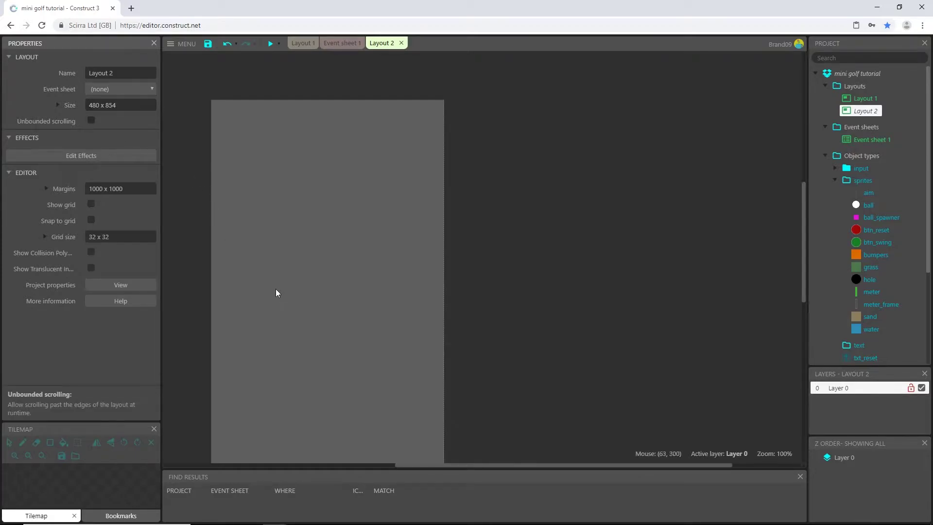
{"action": "scroll", "coordinate": [357, 290], "scroll_direction": "down", "scroll_amount": 2, "text": "ctrl"}
{"action": "scroll", "coordinate": [394, 307], "scroll_direction": "down", "scroll_amount": 1, "text": "ctrl"}
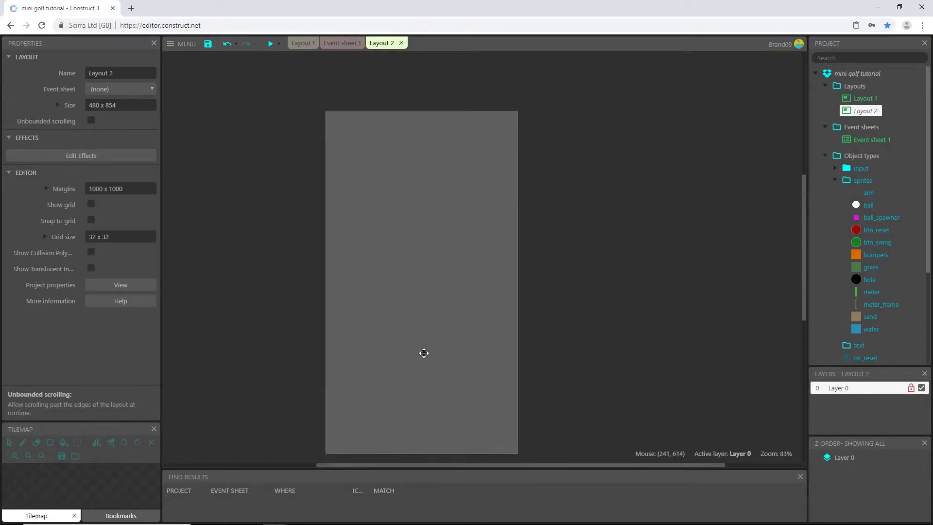
{"action": "middle_click_drag", "start_coordinate": [423, 352], "coordinate": [437, 329]}
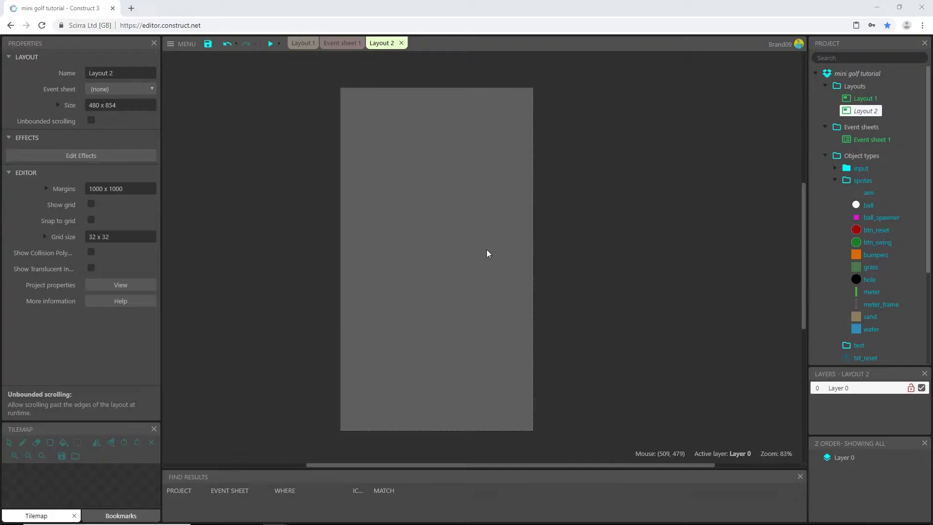
{"action": "middle_click_drag", "start_coordinate": [435, 321], "coordinate": [473, 323]}
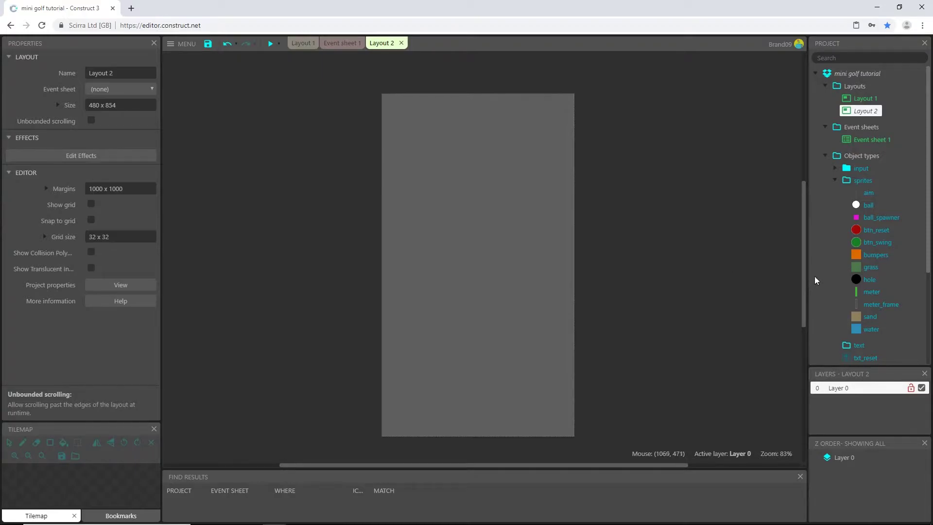
{"action": "scroll", "coordinate": [856, 268], "scroll_direction": "down", "scroll_amount": 3}
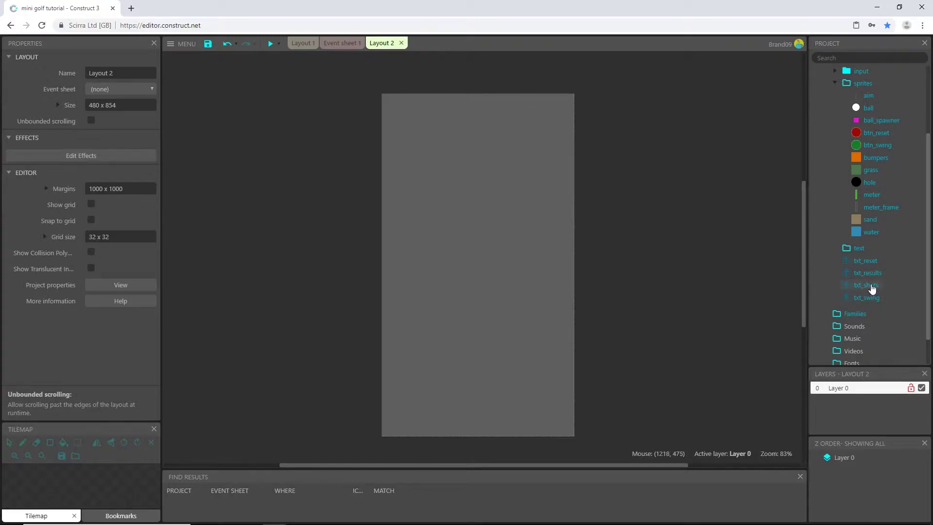
- Place txt_shots, txt_results, bumpers, grass and sand instances in the margin left of Layout 2
{"action": "left_click_drag", "start_coordinate": [869, 286], "coordinate": [221, 109]}
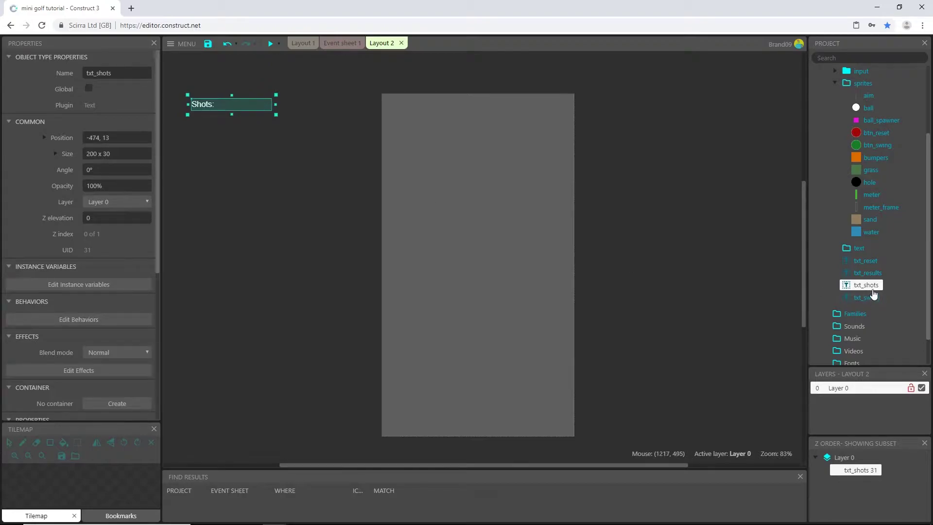
{"action": "left_click_drag", "start_coordinate": [873, 278], "coordinate": [210, 137]}
{"action": "left_click", "coordinate": [269, 267]}
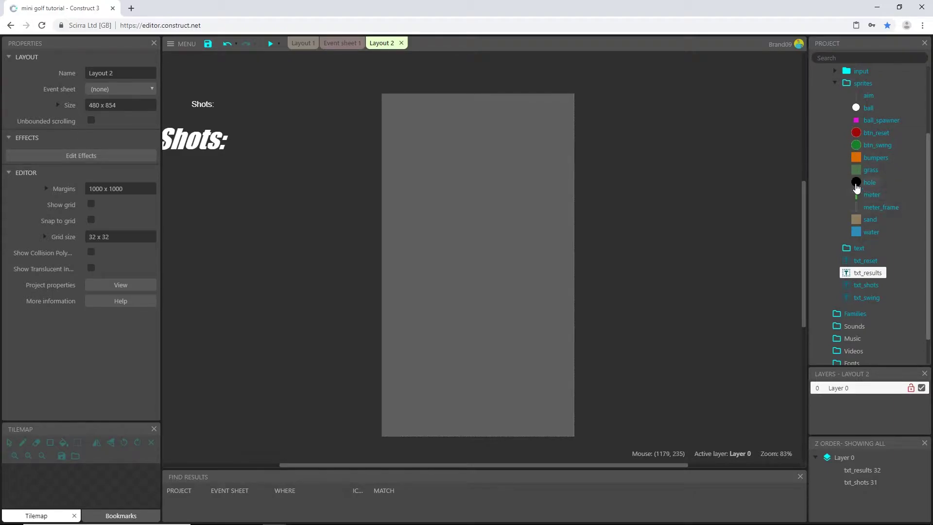
{"action": "left_click_drag", "start_coordinate": [857, 158], "coordinate": [274, 210]}
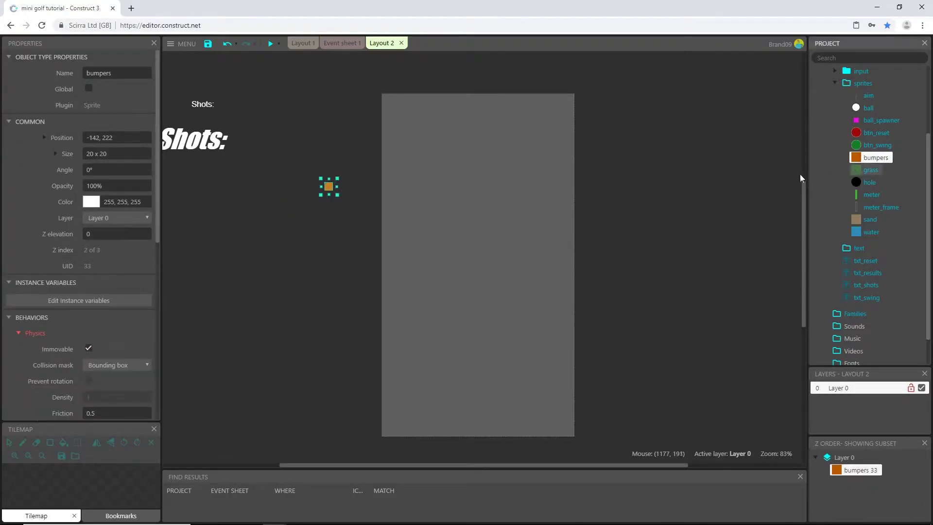
{"action": "left_click_drag", "start_coordinate": [870, 170], "coordinate": [329, 218]}
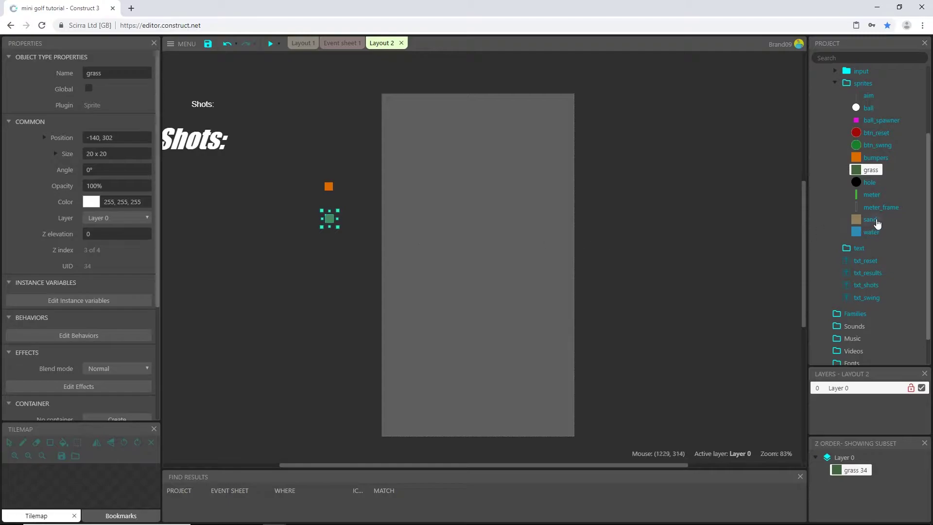
{"action": "left_click_drag", "start_coordinate": [878, 223], "coordinate": [310, 244]}
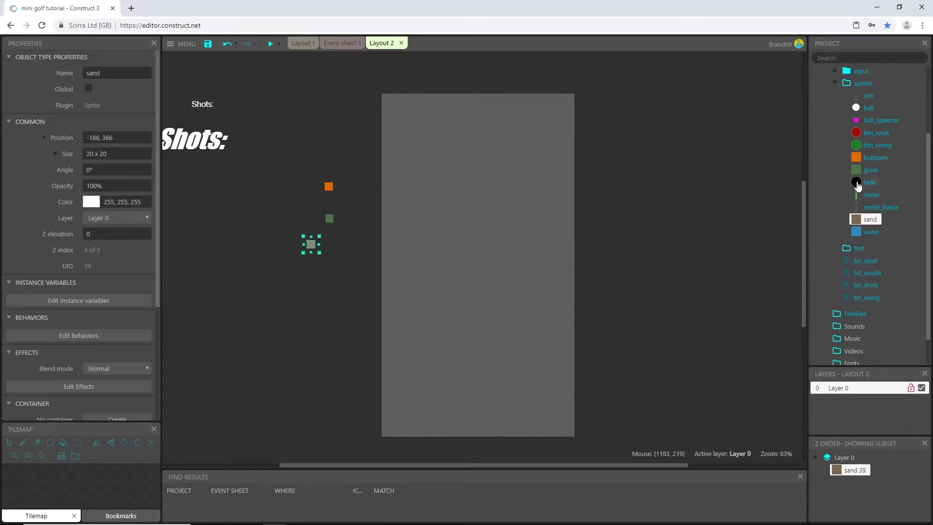
- Add hole, ball_spawner and aim instances beside the layout, nudging aim to the right
{"action": "left_click_drag", "start_coordinate": [858, 185], "coordinate": [322, 131]}
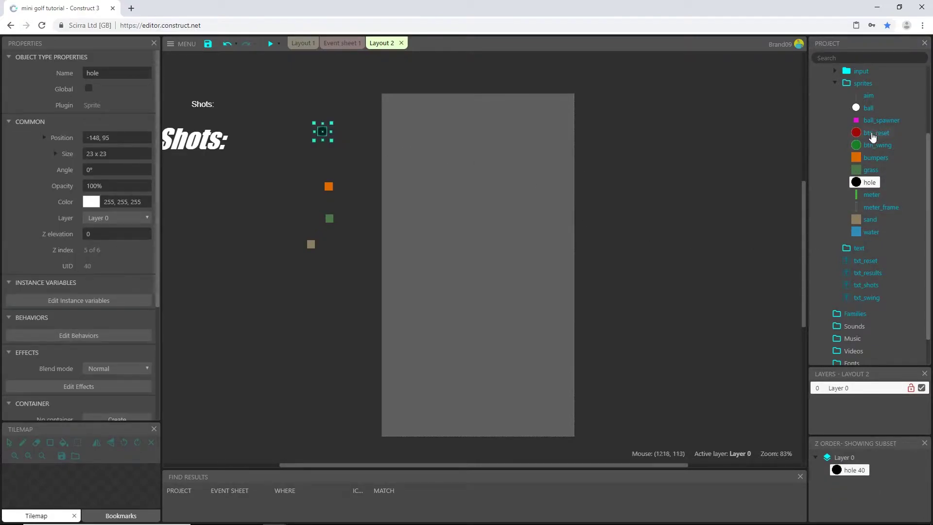
{"action": "left_click_drag", "start_coordinate": [873, 122], "coordinate": [333, 302]}
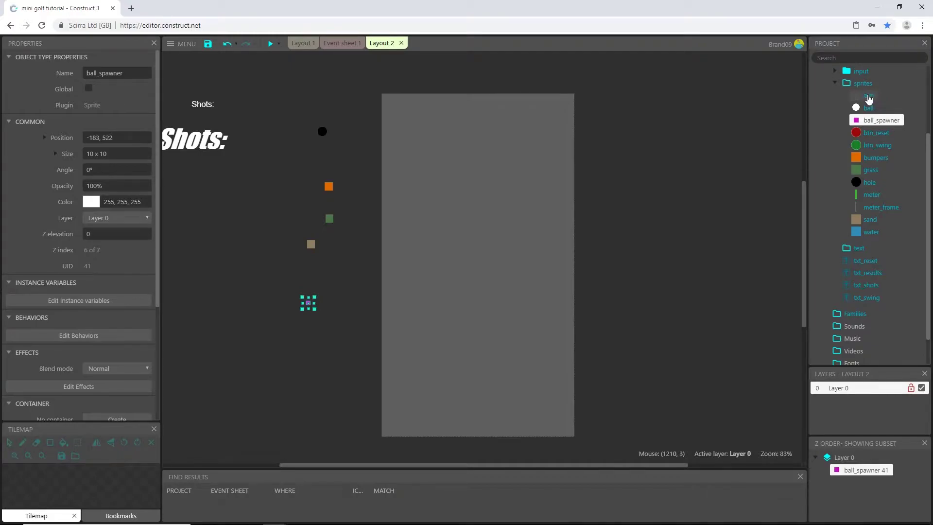
{"action": "left_click_drag", "start_coordinate": [869, 96], "coordinate": [249, 301]}
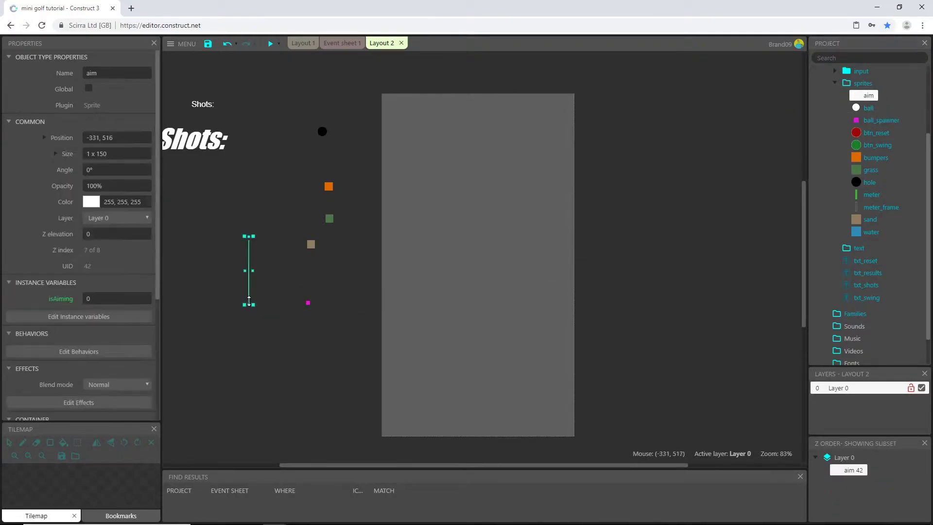
{"action": "key", "text": "shift+Right"}
{"action": "key", "text": "shift+Right"}
{"action": "key", "text": "shift+Right"}
{"action": "key", "text": "shift+Right"}
{"action": "key", "text": "shift+Right"}
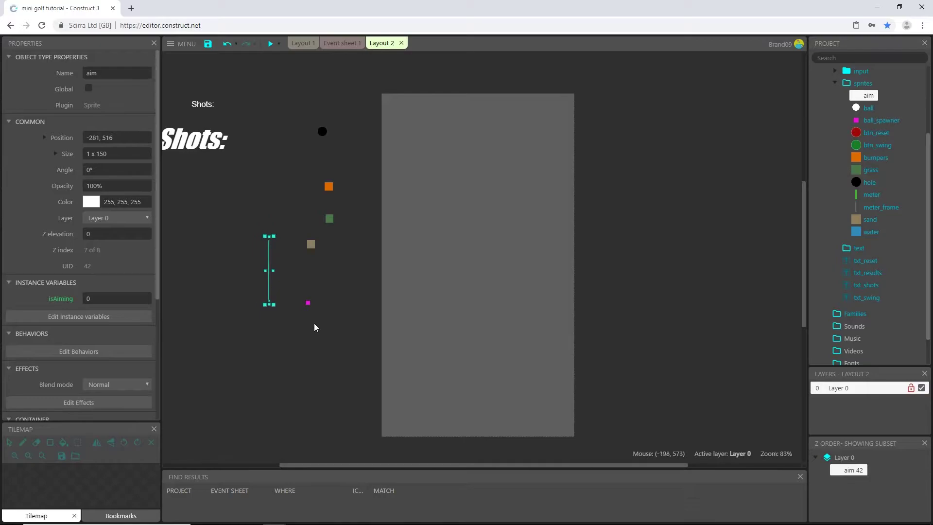
{"action": "key", "text": "shift+Right"}
{"action": "key", "text": "shift+Right"}
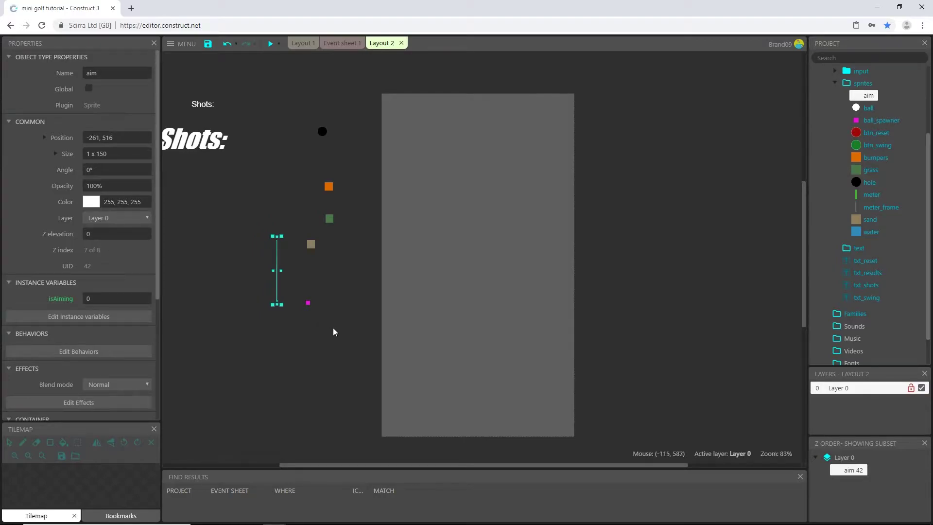
{"action": "left_click", "coordinate": [333, 189]}
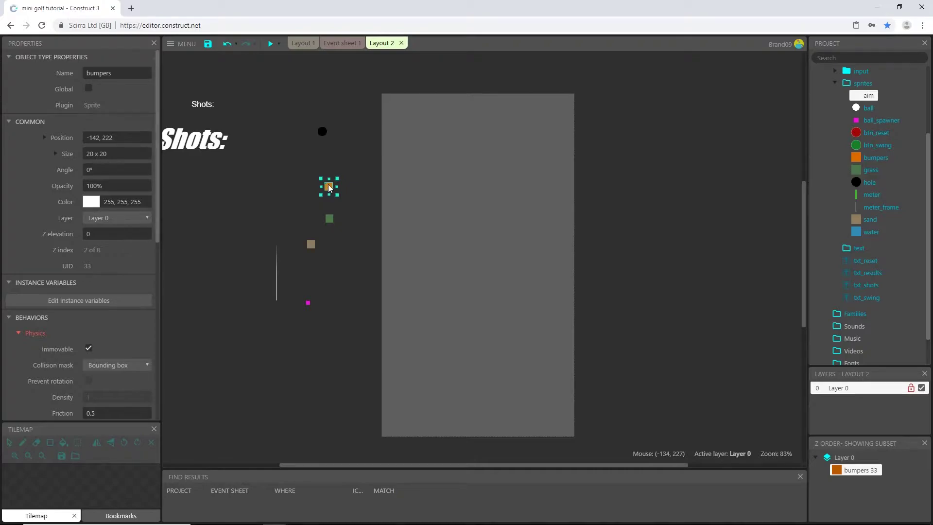
- Clone bumpers into a bottom bar and two tall side walls forming the U channel
{"action": "mouse_move", "coordinate": [329, 188]}
{"action": "left_mouse_down"}
{"action": "mouse_move", "coordinate": [408, 290]}
{"action": "mouse_move", "coordinate": [326, 185]}
{"action": "left_mouse_up"}
{"action": "mouse_move", "coordinate": [329, 187]}
{"action": "left_mouse_down", "text": "ctrl"}
{"action": "mouse_move", "coordinate": [446, 346]}
{"action": "mouse_move", "coordinate": [427, 383]}
{"action": "mouse_move", "coordinate": [441, 439]}
{"action": "mouse_move", "coordinate": [443, 396]}
{"action": "mouse_move", "coordinate": [486, 406]}
{"action": "left_mouse_up", "text": "ctrl"}
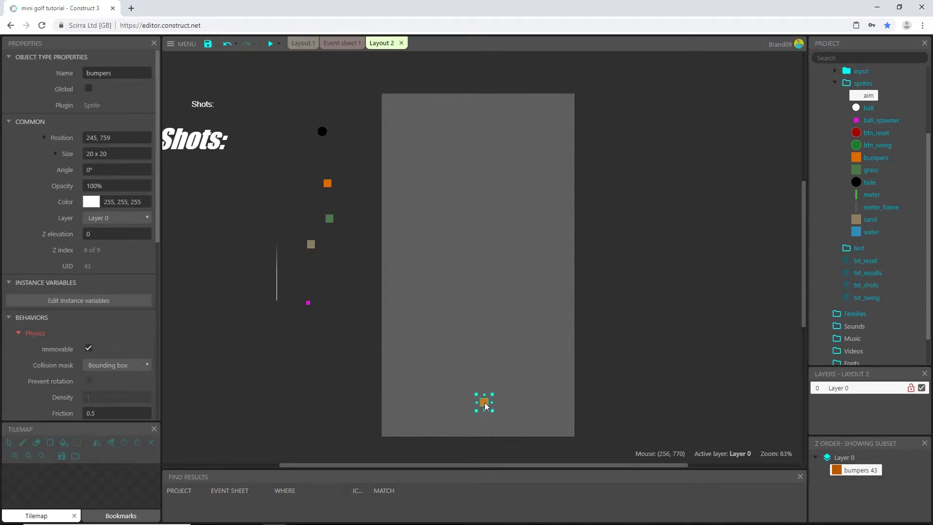
{"action": "key", "text": "ctrl+plus"}
{"action": "key", "text": "ctrl+minus"}
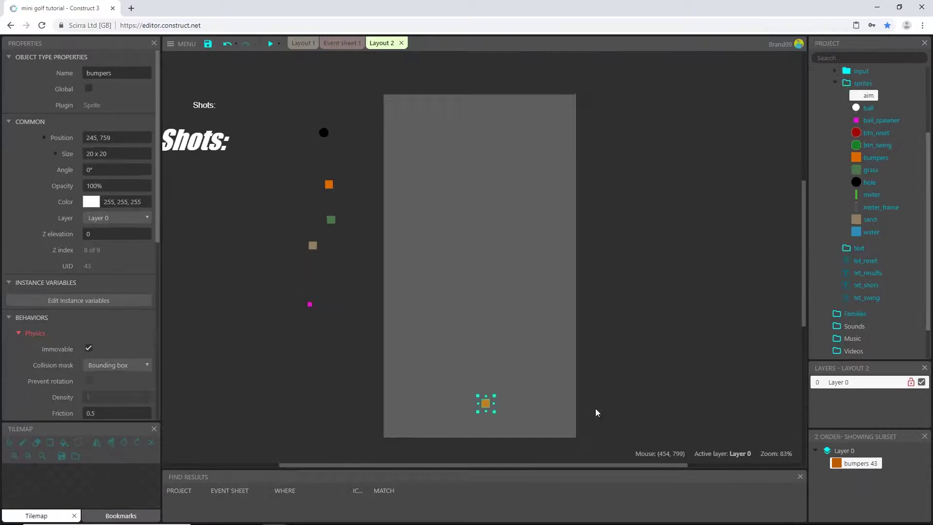
{"action": "left_click", "coordinate": [524, 427]}
{"action": "scroll", "coordinate": [524, 427], "scroll_direction": "up", "scroll_amount": 3, "text": "ctrl"}
{"action": "middle_click_drag", "start_coordinate": [522, 424], "coordinate": [474, 364]}
{"action": "left_click_drag", "start_coordinate": [447, 349], "coordinate": [535, 365]}
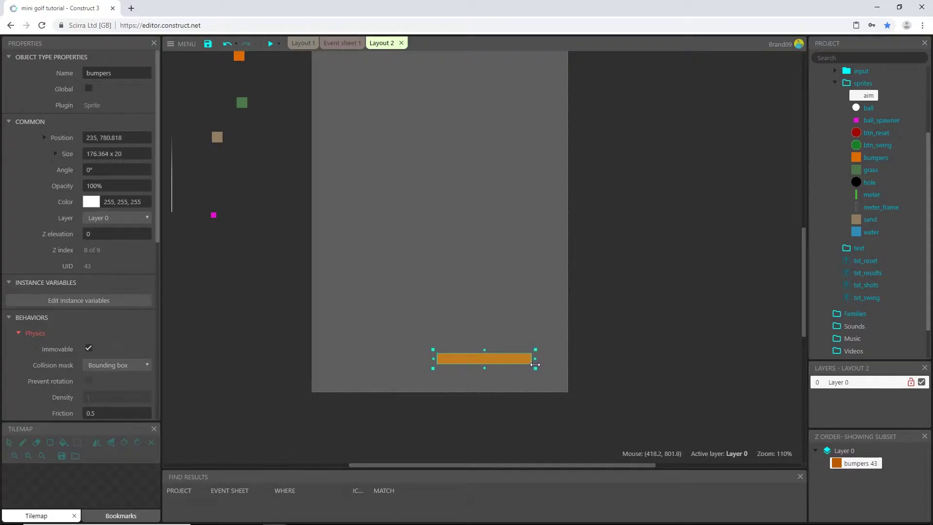
{"action": "left_click_drag", "start_coordinate": [241, 58], "coordinate": [447, 297]}
{"action": "left_click_drag", "start_coordinate": [487, 368], "coordinate": [465, 370]}
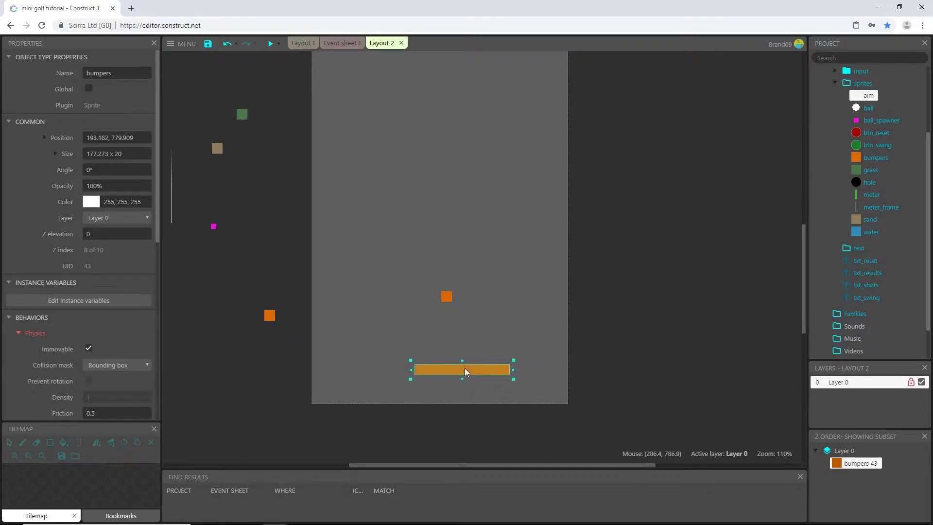
{"action": "left_click_drag", "start_coordinate": [447, 297], "coordinate": [427, 235]}
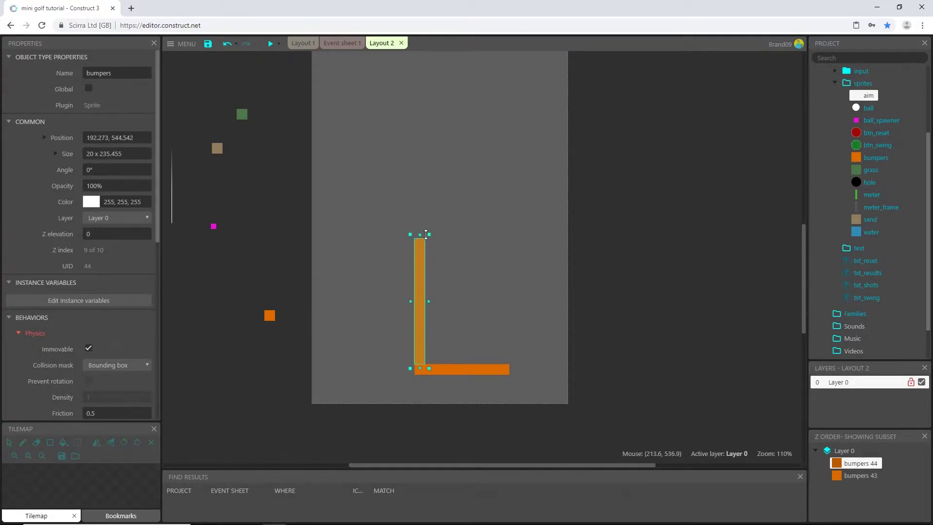
{"action": "left_click_drag", "start_coordinate": [419, 293], "coordinate": [505, 298], "text": "ctrl"}
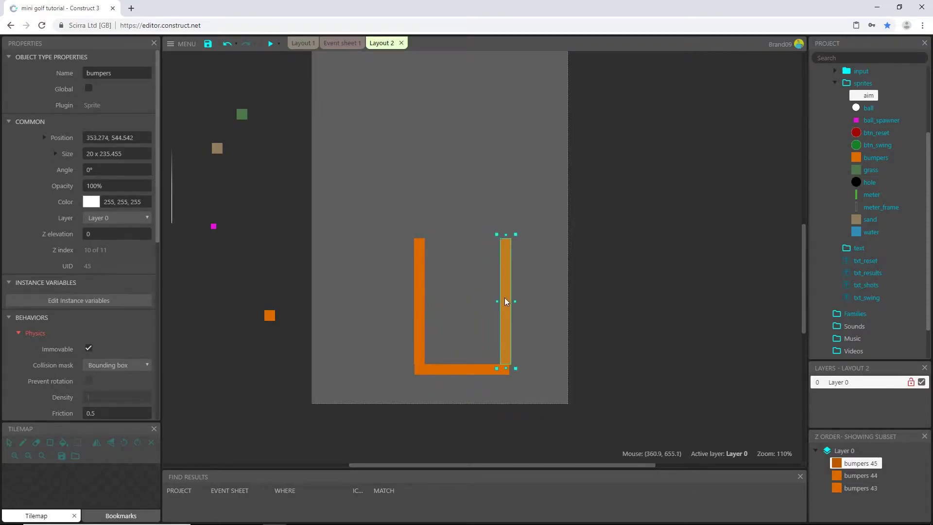
- Add bumper copies for the outward arms, both rising end walls and a cap bar
{"action": "left_click", "coordinate": [269, 318]}
{"action": "left_click_drag", "start_coordinate": [270, 320], "coordinate": [367, 245], "text": "ctrl"}
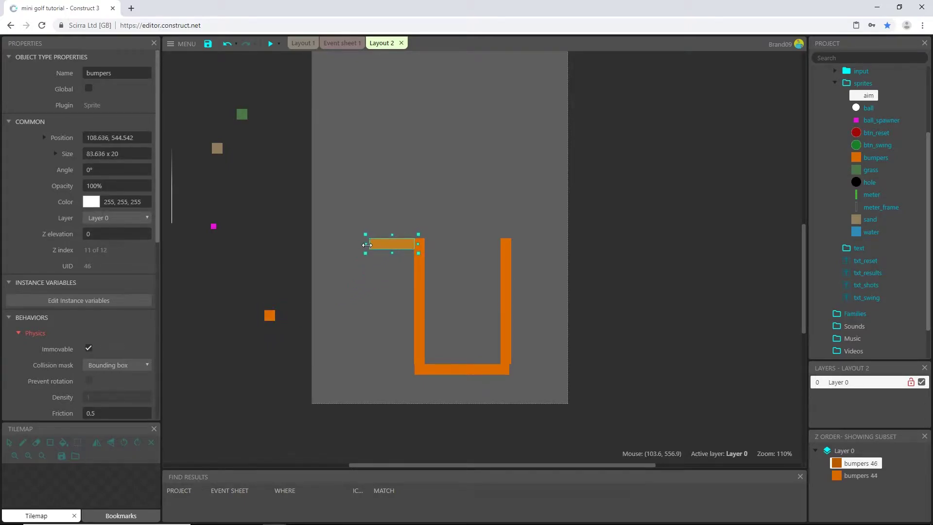
{"action": "left_click", "coordinate": [271, 319]}
{"action": "left_click_drag", "start_coordinate": [272, 317], "coordinate": [562, 245], "text": "ctrl"}
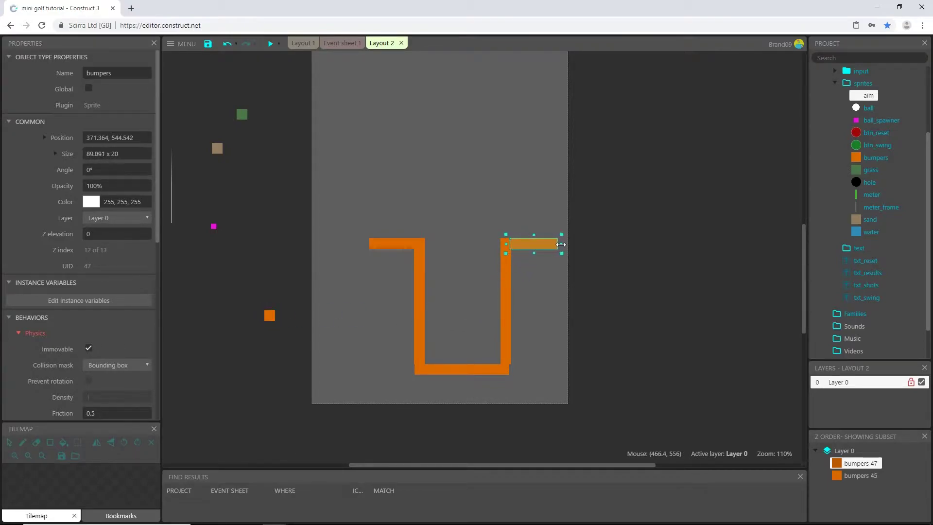
{"action": "left_click", "coordinate": [273, 315]}
{"action": "left_click_drag", "start_coordinate": [269, 316], "coordinate": [554, 181], "text": "ctrl"}
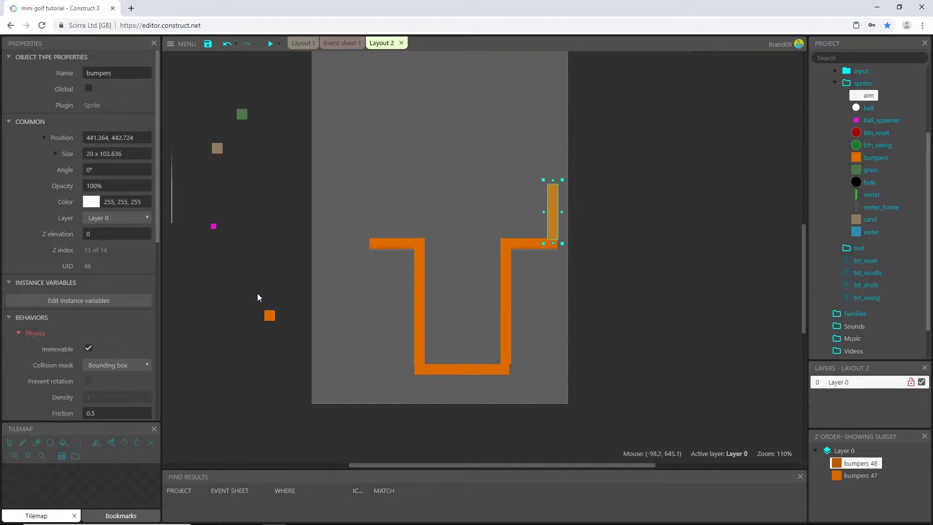
{"action": "left_click", "coordinate": [270, 315]}
{"action": "left_click_drag", "start_coordinate": [272, 318], "coordinate": [375, 175], "text": "ctrl"}
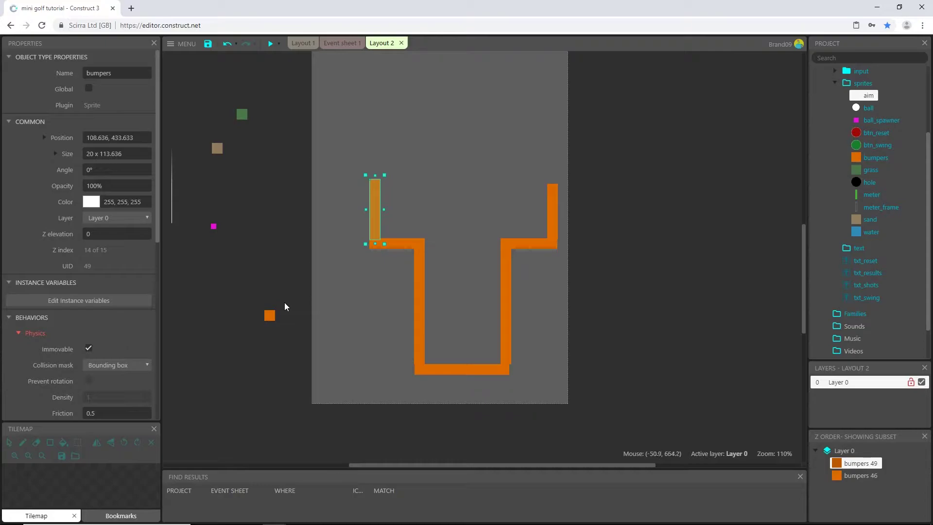
{"action": "left_click", "coordinate": [270, 316]}
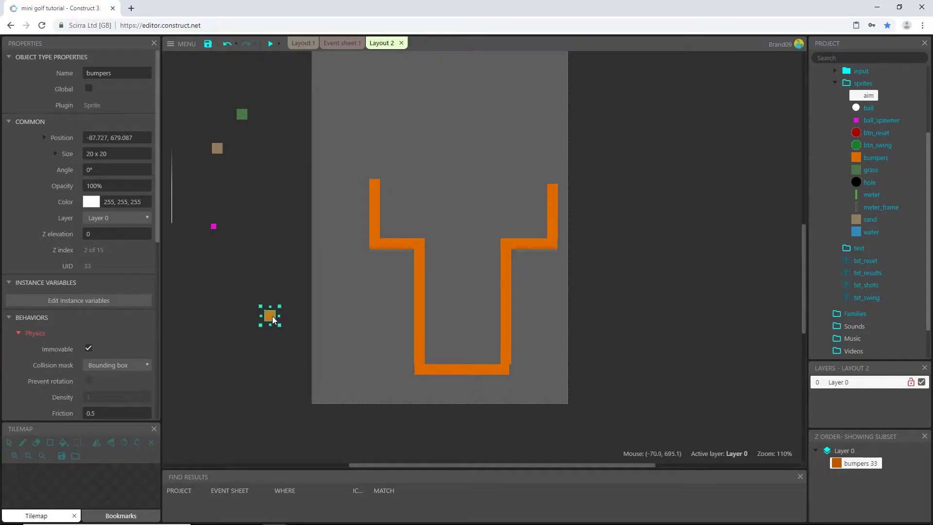
{"action": "left_click_drag", "start_coordinate": [271, 315], "coordinate": [528, 176], "text": "ctrl"}
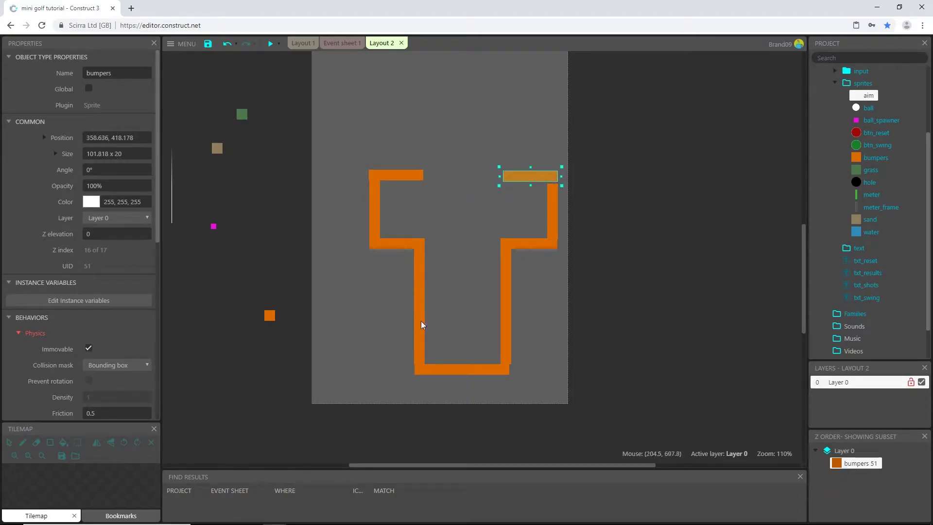
- Copy the lower side walls upward into a stem and add a bumper bar across its top
{"action": "scroll", "coordinate": [421, 321], "scroll_direction": "up", "scroll_amount": 2}
{"action": "scroll", "coordinate": [422, 335], "scroll_direction": "down", "scroll_amount": 2, "text": "ctrl"}
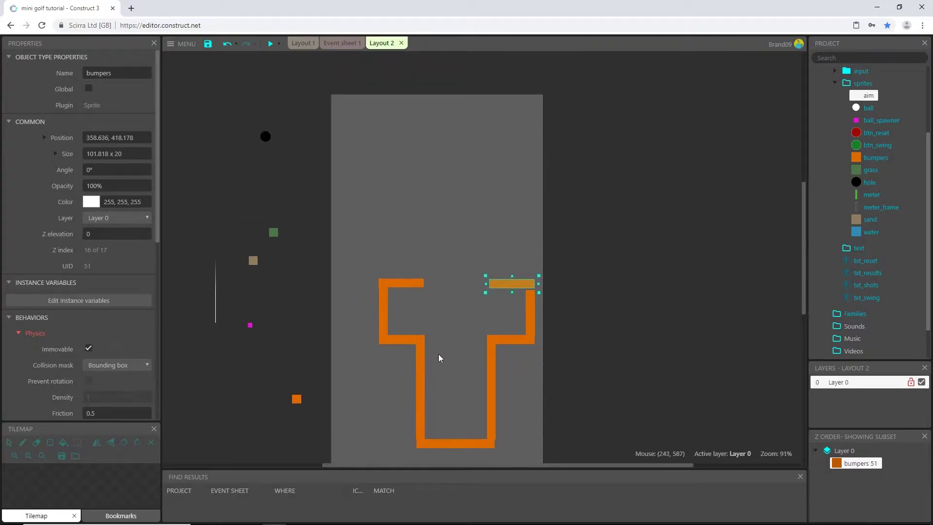
{"action": "left_click_drag", "start_coordinate": [421, 403], "coordinate": [424, 239], "text": "ctrl"}
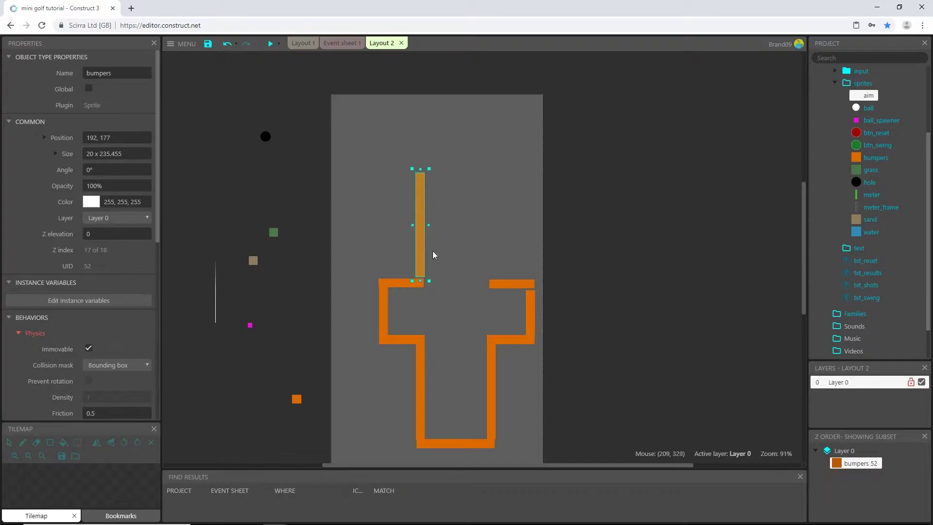
{"action": "left_click", "coordinate": [493, 380]}
{"action": "left_click_drag", "start_coordinate": [495, 401], "coordinate": [489, 242], "text": "ctrl"}
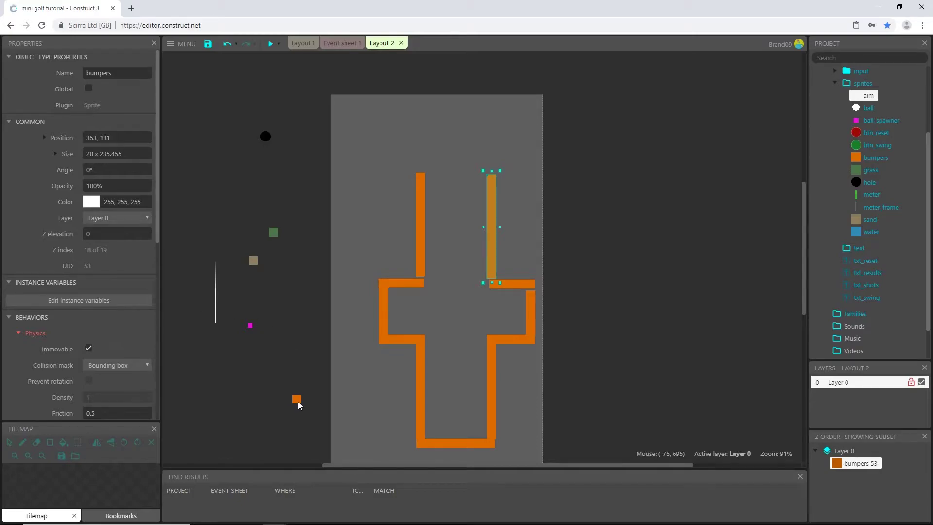
{"action": "left_click_drag", "start_coordinate": [299, 402], "coordinate": [463, 138], "text": "ctrl"}
- Lengthen both upper stem walls so they reach the top bar
{"action": "left_click", "coordinate": [459, 155]}
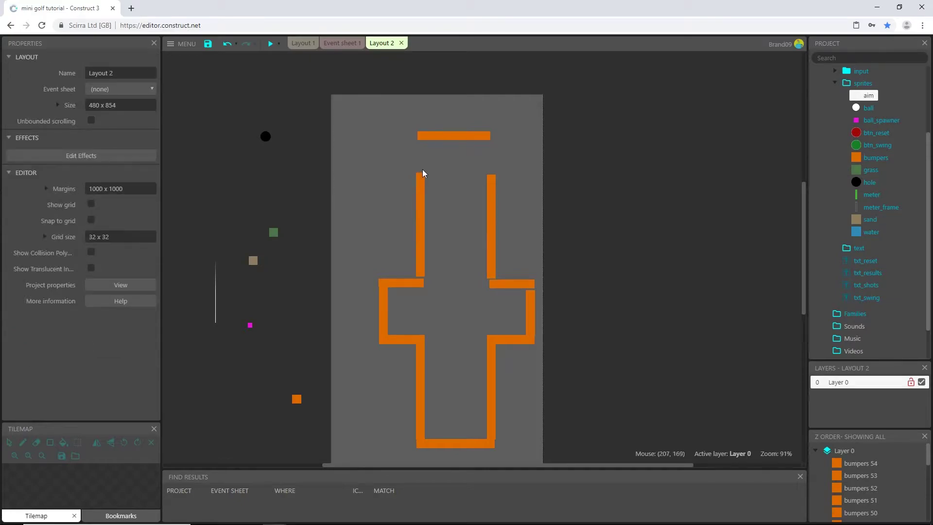
{"action": "left_click", "coordinate": [421, 181]}
{"action": "left_click_drag", "start_coordinate": [421, 171], "coordinate": [421, 136]}
{"action": "left_click", "coordinate": [490, 186]}
{"action": "left_click_drag", "start_coordinate": [492, 176], "coordinate": [492, 136]}
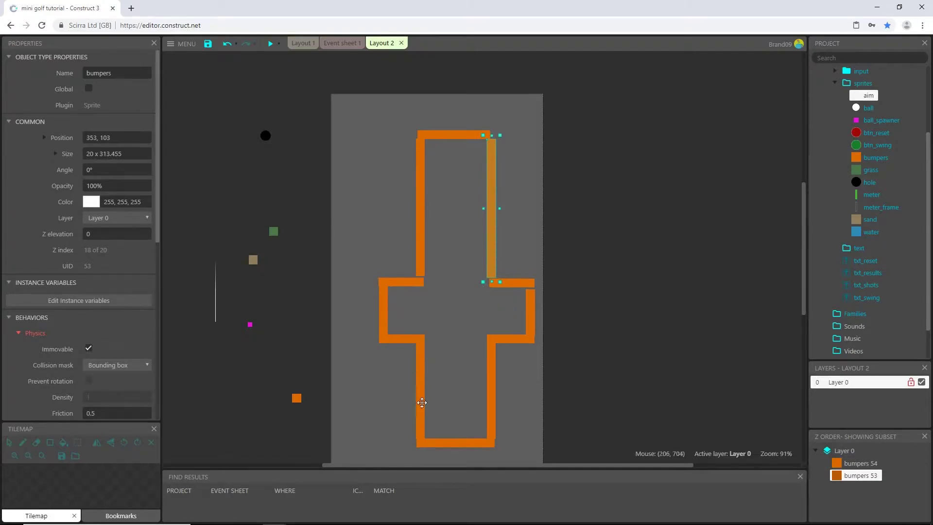
- Trim the stem walls' bottom ends, raise the crossbars and shift the left side wall outward
{"action": "scroll", "coordinate": [411, 381], "scroll_direction": "down", "scroll_amount": 1}
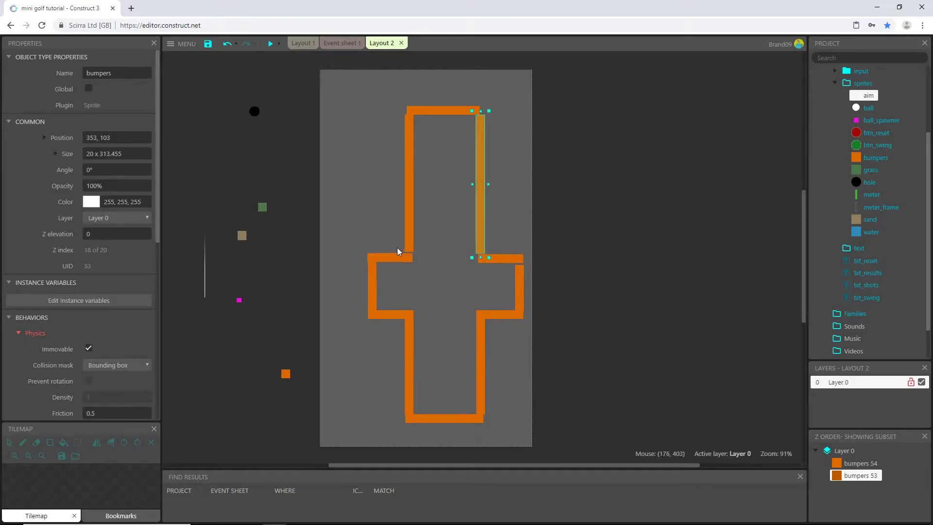
{"action": "left_click", "coordinate": [409, 248]}
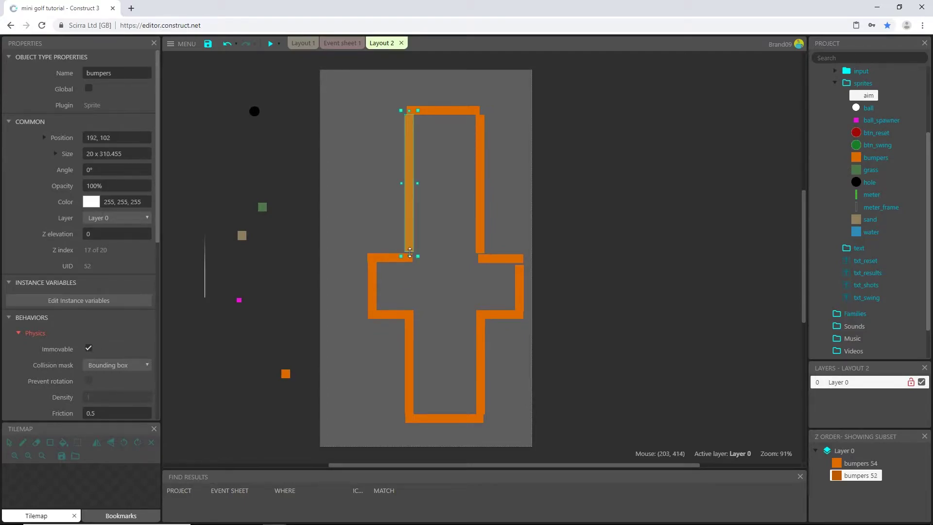
{"action": "mouse_move", "coordinate": [410, 252]}
{"action": "left_mouse_down"}
{"action": "mouse_move", "coordinate": [410, 225]}
{"action": "mouse_move", "coordinate": [407, 239]}
{"action": "left_mouse_up"}
{"action": "left_click", "coordinate": [481, 246]}
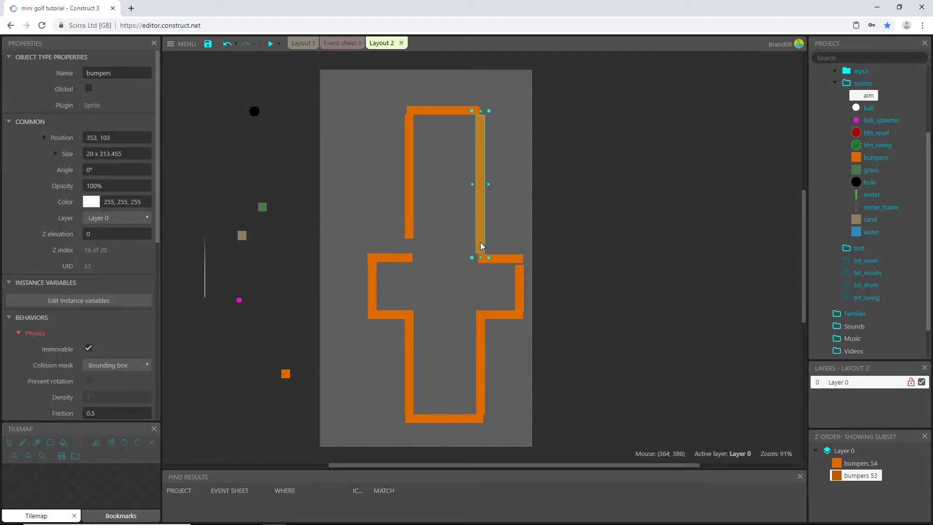
{"action": "left_click_drag", "start_coordinate": [480, 258], "coordinate": [518, 236]}
{"action": "left_click", "coordinate": [500, 260]}
{"action": "left_click", "coordinate": [517, 274]}
{"action": "left_click_drag", "start_coordinate": [393, 260], "coordinate": [373, 242]}
{"action": "left_click", "coordinate": [376, 273]}
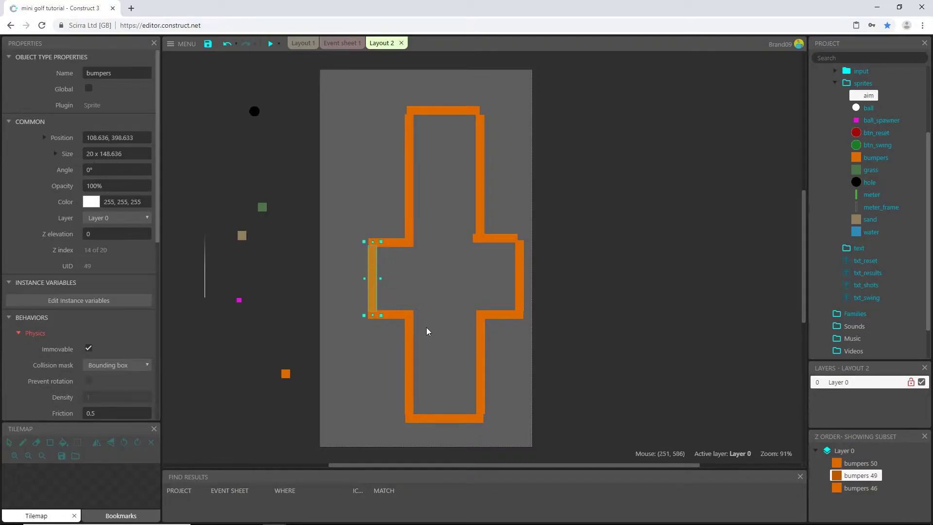
{"action": "left_click_drag", "start_coordinate": [374, 281], "coordinate": [360, 281]}
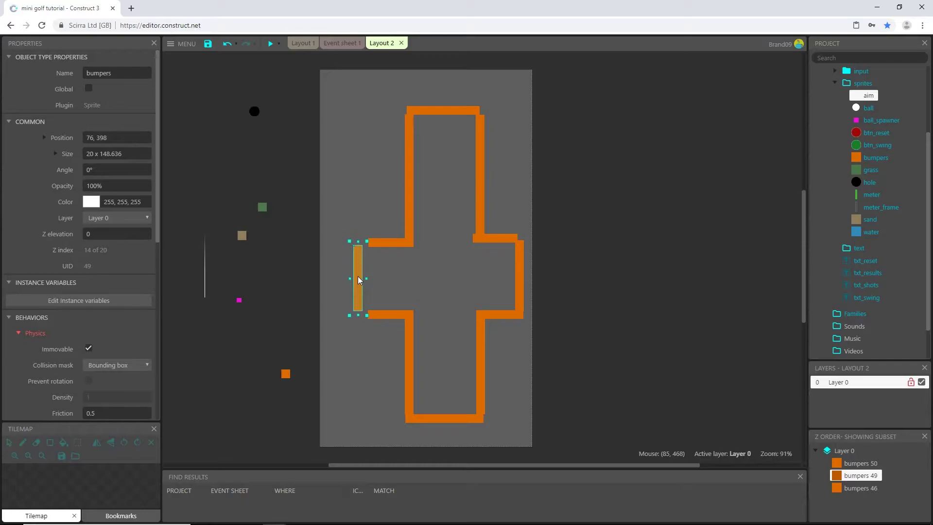
- Resize the right-hand bumpers and horizontal bars so the right-side corners meet
{"action": "scroll", "coordinate": [470, 357], "scroll_direction": "up", "scroll_amount": 3, "text": "ctrl"}
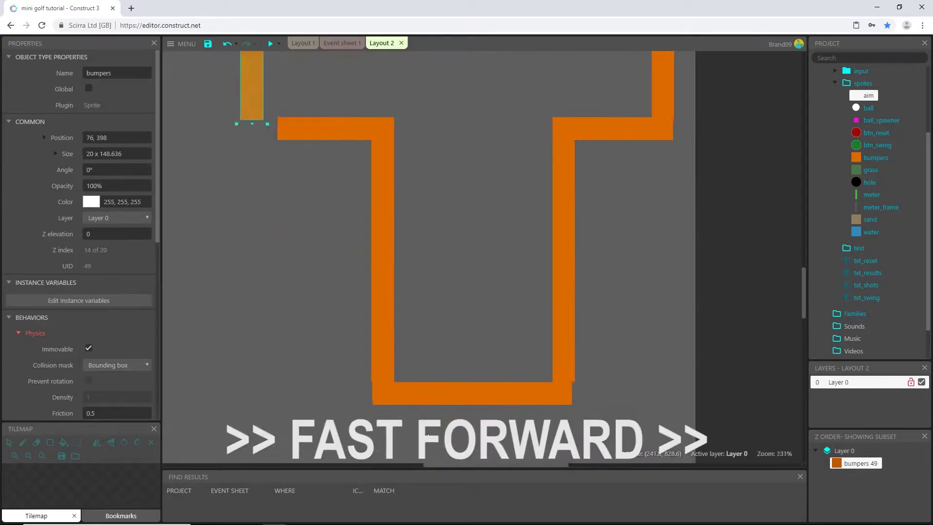
{"action": "left_click", "coordinate": [330, 320]}
{"action": "scroll", "coordinate": [548, 282], "scroll_direction": "up", "scroll_amount": 5, "text": "ctrl"}
{"action": "scroll", "coordinate": [548, 282], "scroll_direction": "down", "scroll_amount": 5, "text": "ctrl"}
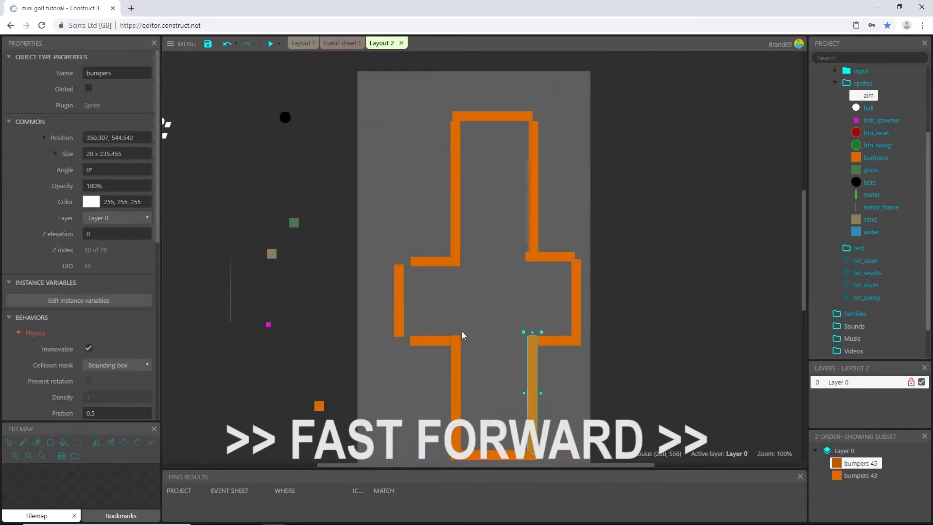
{"action": "left_click", "coordinate": [488, 186]}
{"action": "left_click", "coordinate": [428, 326]}
{"action": "left_click_drag", "start_coordinate": [533, 340], "coordinate": [533, 330]}
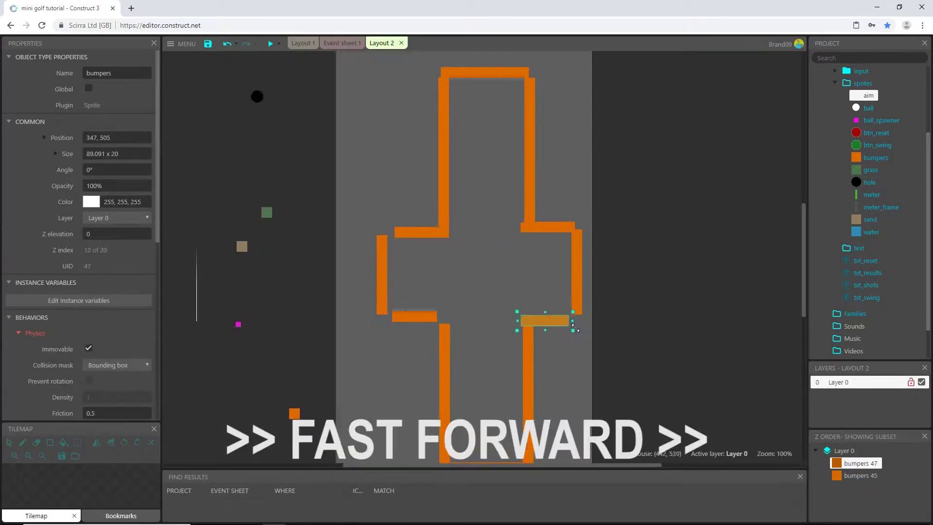
{"action": "scroll", "coordinate": [540, 319], "scroll_direction": "up", "scroll_amount": 6, "text": "ctrl"}
{"action": "left_click_drag", "start_coordinate": [679, 264], "coordinate": [748, 267]}
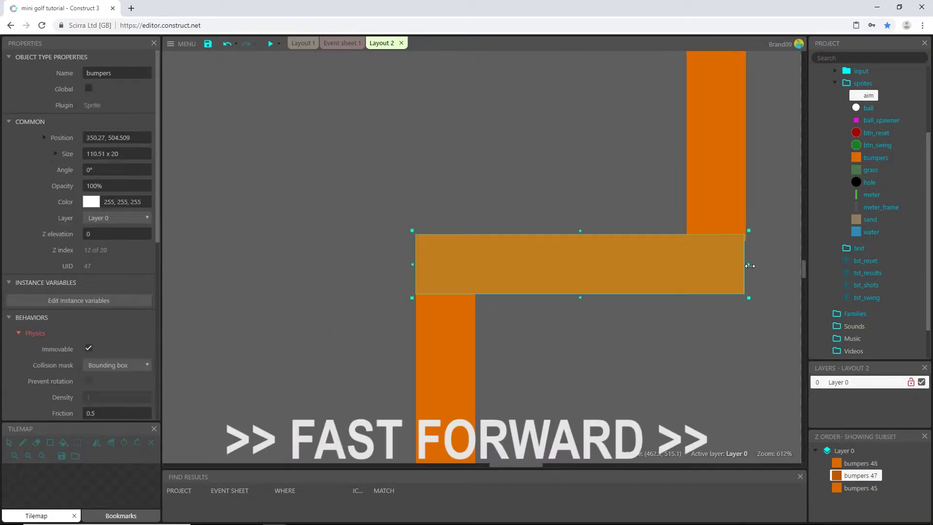
{"action": "scroll", "coordinate": [580, 265], "scroll_direction": "down", "scroll_amount": 5}
{"action": "left_click", "coordinate": [564, 375]}
{"action": "left_click_drag", "start_coordinate": [467, 380], "coordinate": [421, 380]}
{"action": "scroll", "coordinate": [379, 236], "scroll_direction": "down", "scroll_amount": 5, "text": "ctrl"}
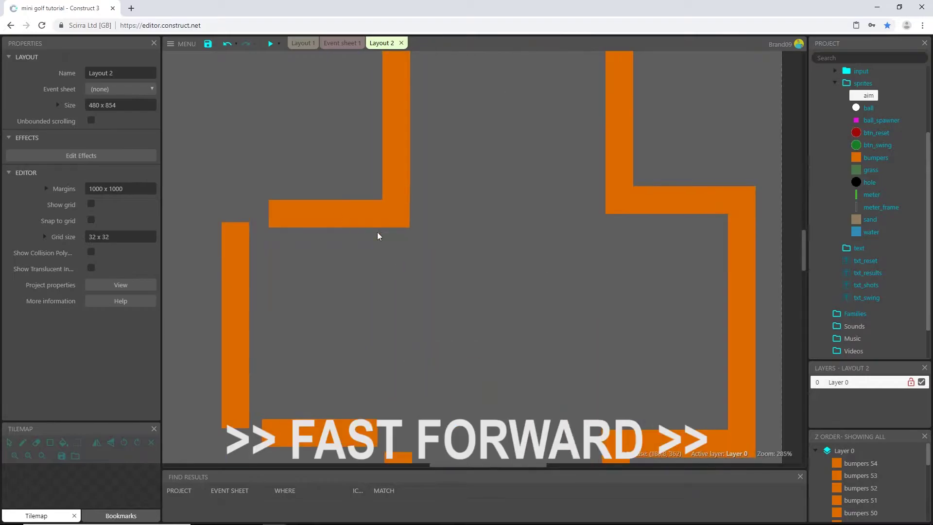
{"action": "scroll", "coordinate": [408, 340], "scroll_direction": "up", "scroll_amount": 4, "text": "ctrl"}
{"action": "left_click", "coordinate": [603, 370]}
{"action": "left_click_drag", "start_coordinate": [604, 311], "coordinate": [604, 294]}
- Extend the left horizontal bumper to meet its wall, closing the last gap in the cross
{"action": "left_click", "coordinate": [486, 279]}
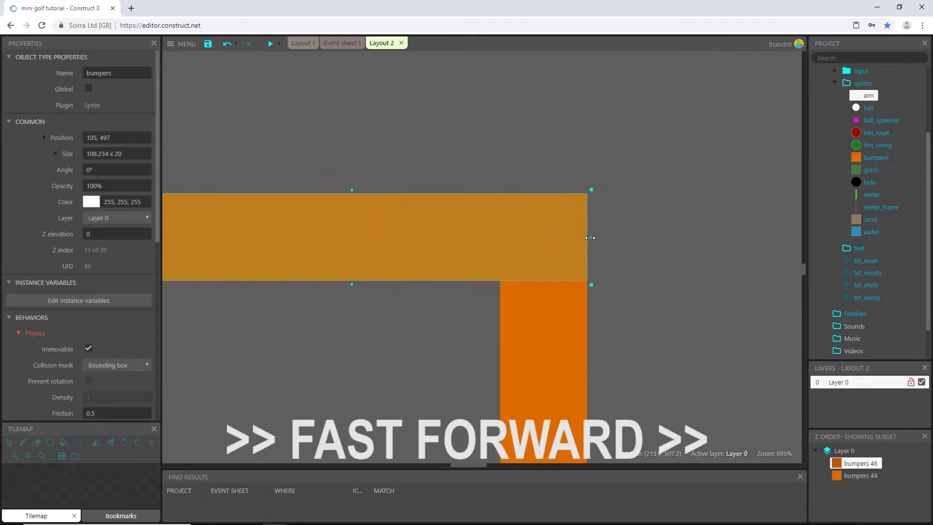
{"action": "scroll", "coordinate": [438, 243], "scroll_direction": "up", "scroll_amount": 3, "text": "ctrl"}
{"action": "left_click", "coordinate": [321, 146]}
{"action": "left_click", "coordinate": [438, 243]}
{"action": "left_click_drag", "start_coordinate": [396, 245], "coordinate": [276, 245]}
{"action": "scroll", "coordinate": [396, 244], "scroll_direction": "down", "scroll_amount": 5, "text": "ctrl"}
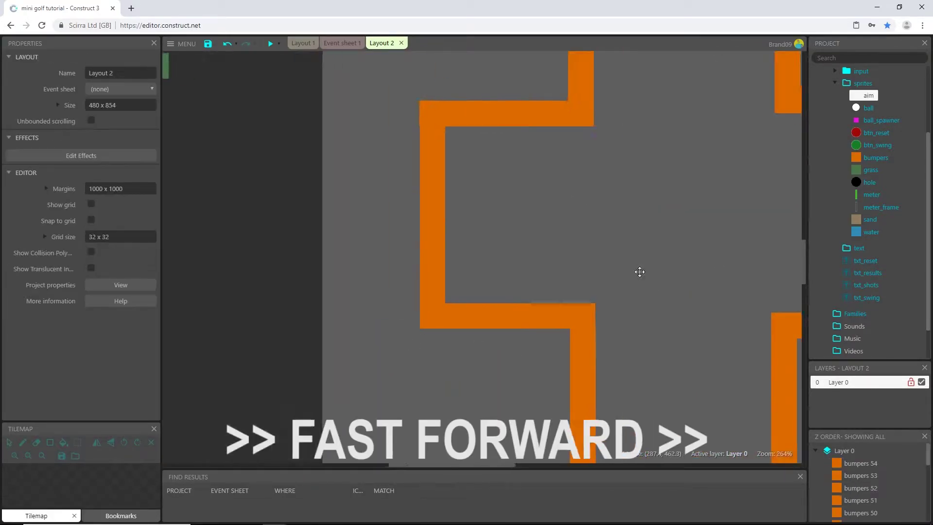
{"action": "left_click", "coordinate": [256, 163]}
{"action": "scroll", "coordinate": [403, 312], "scroll_direction": "up", "scroll_amount": 2, "text": "ctrl"}
{"action": "left_click", "coordinate": [402, 312]}
{"action": "scroll", "coordinate": [403, 312], "scroll_direction": "up", "scroll_amount": 2, "text": "ctrl"}
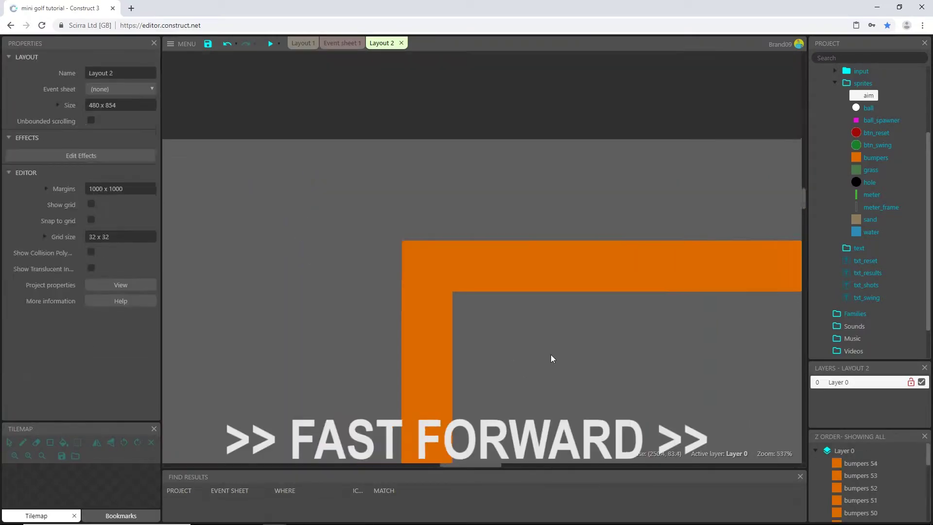
{"action": "scroll", "coordinate": [550, 354], "scroll_direction": "down", "scroll_amount": 5, "text": "ctrl"}
{"action": "scroll", "coordinate": [458, 250], "scroll_direction": "up", "scroll_amount": 3, "text": "ctrl"}
{"action": "middle_click_drag", "start_coordinate": [432, 242], "coordinate": [454, 284]}
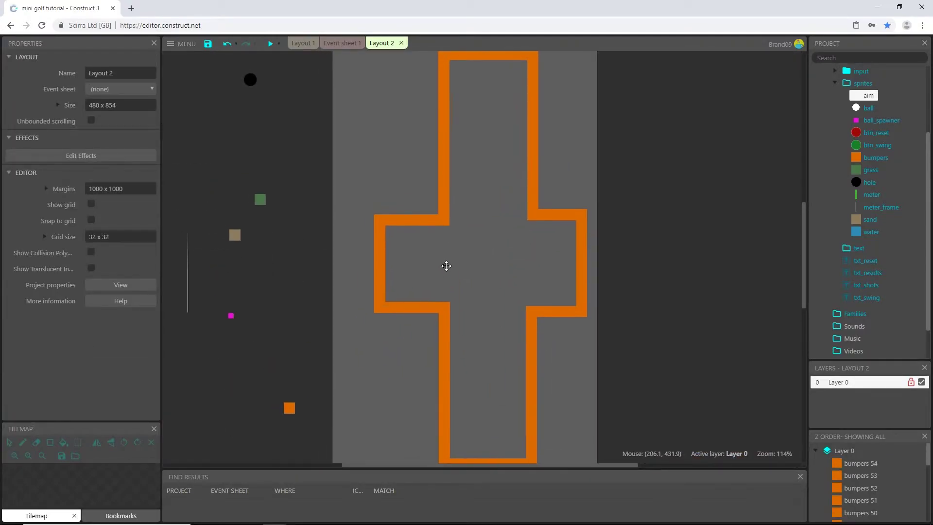
- Place a bumper copy at the course centre and set its Angle to 45°
{"action": "left_click_drag", "start_coordinate": [289, 414], "coordinate": [271, 258]}
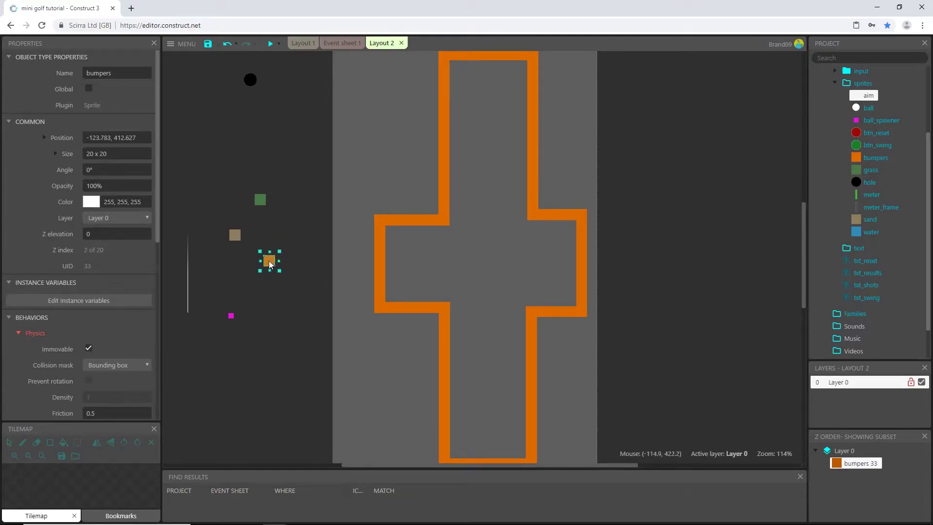
{"action": "left_click_drag", "start_coordinate": [271, 264], "coordinate": [493, 271], "text": "ctrl"}
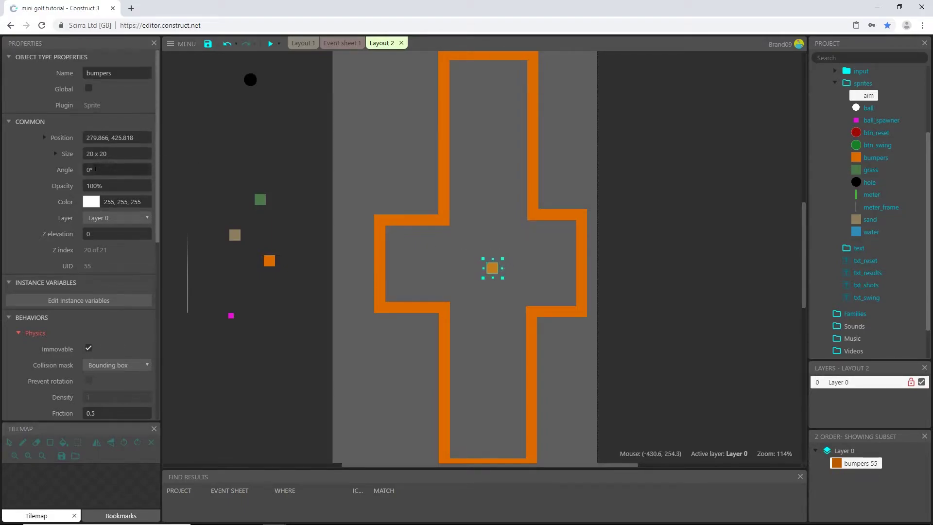
{"action": "left_click", "coordinate": [104, 170]}
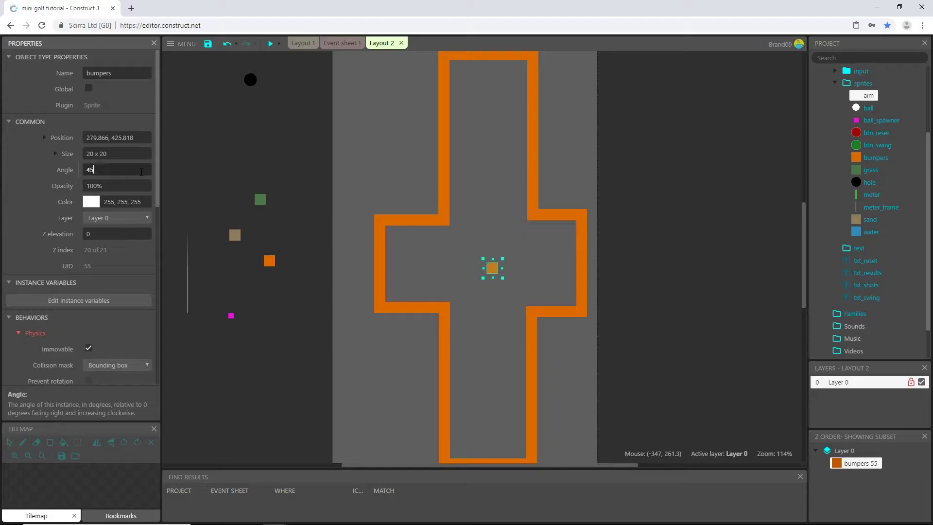
{"action": "type", "text": "45"}
{"action": "key", "text": "Tab"}
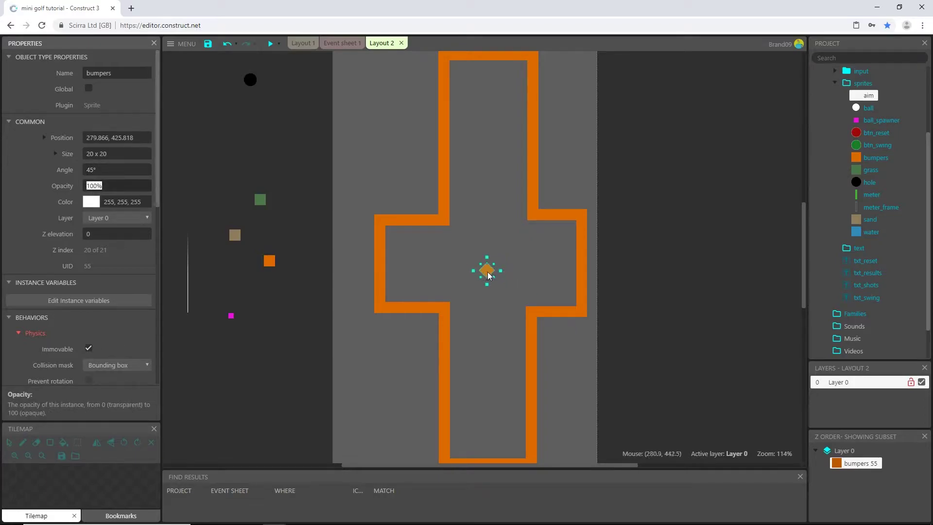
{"action": "mouse_move", "coordinate": [489, 276]}
{"action": "left_mouse_down"}
{"action": "mouse_move", "coordinate": [491, 258]}
{"action": "mouse_move", "coordinate": [490, 303]}
{"action": "mouse_move", "coordinate": [499, 262]}
{"action": "mouse_move", "coordinate": [490, 285]}
{"action": "mouse_move", "coordinate": [494, 268]}
{"action": "left_mouse_up"}
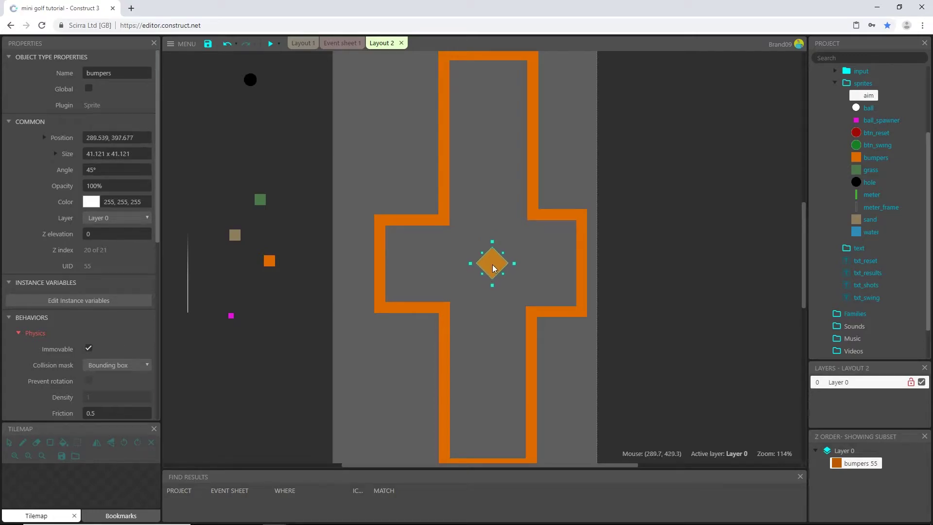
- Place a sand copy on the diamond, rotate it 45° and send it beneath the bumpers
{"action": "left_click", "coordinate": [238, 235]}
{"action": "left_click_drag", "start_coordinate": [235, 234], "coordinate": [494, 269], "text": "ctrl"}
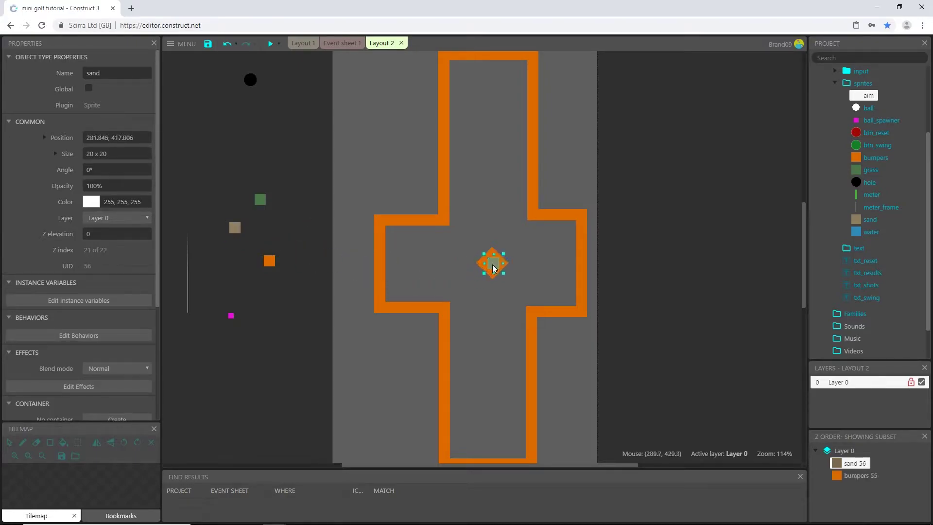
{"action": "left_click", "coordinate": [122, 170]}
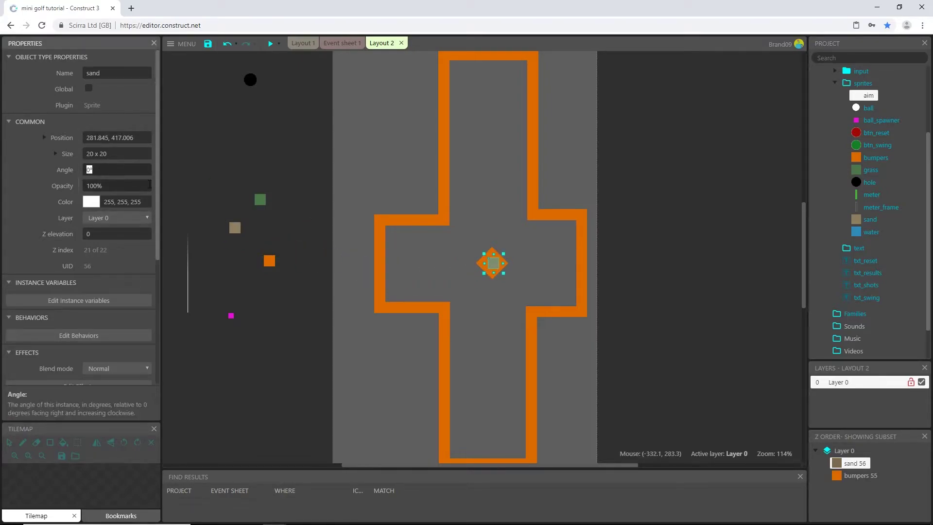
{"action": "left_click", "coordinate": [150, 184]}
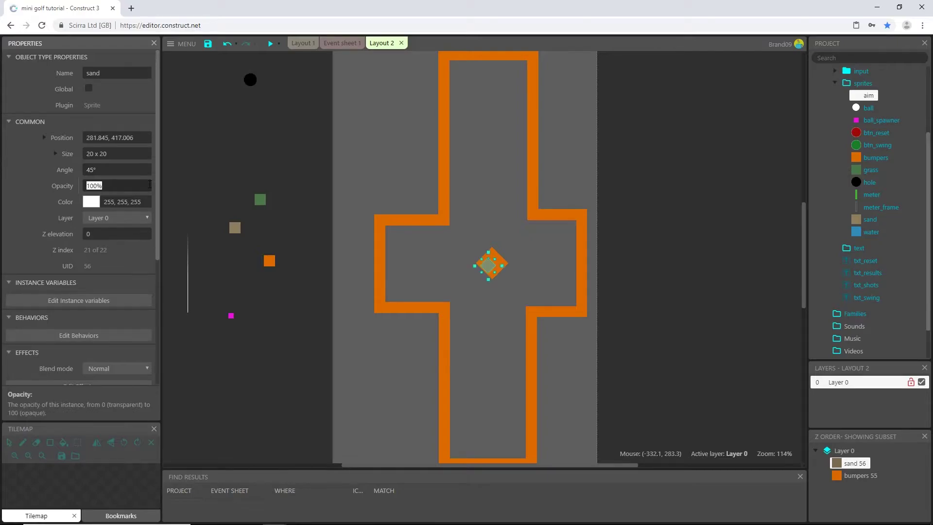
{"action": "left_click_drag", "start_coordinate": [491, 270], "coordinate": [494, 298]}
{"action": "right_click", "coordinate": [493, 267]}
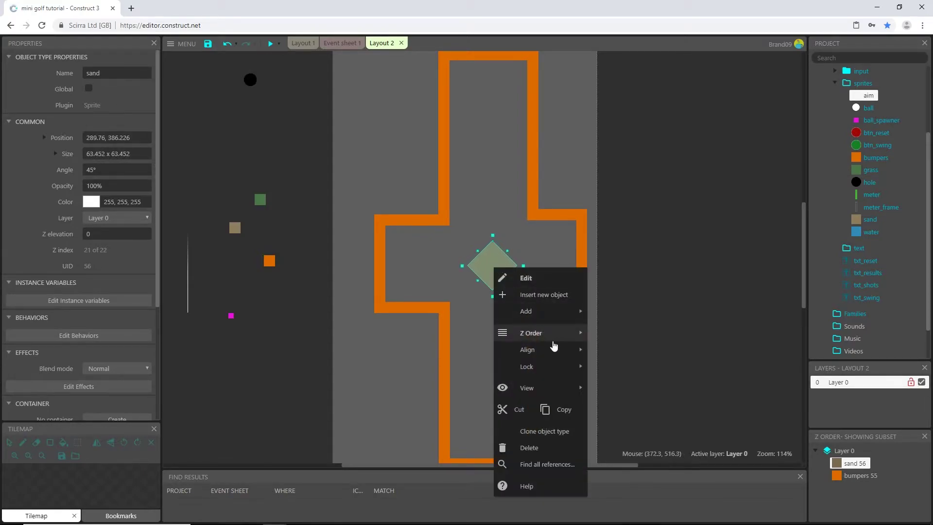
{"action": "mouse_move", "coordinate": [574, 334]}
{"action": "left_click", "coordinate": [627, 350]}
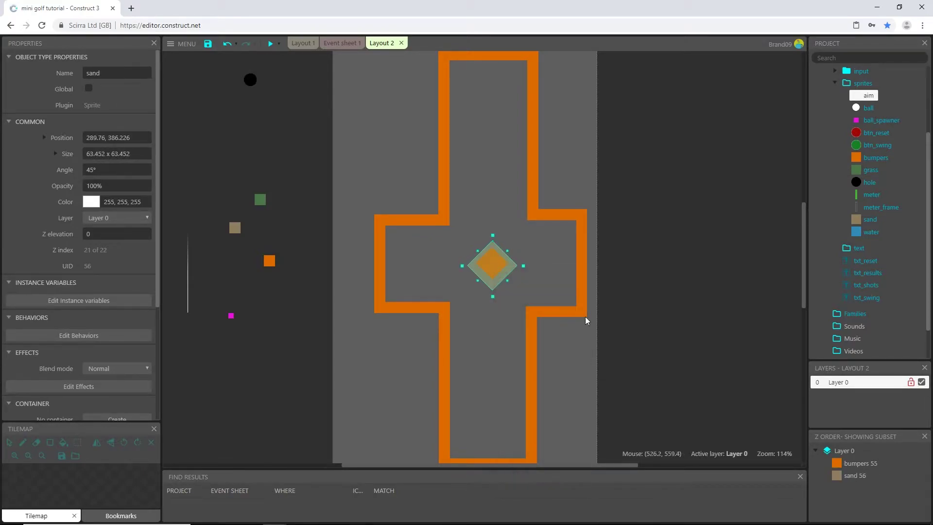
- Enlarge the sand diamond to about 69 x 69 and centre it around the bumper
{"action": "scroll", "coordinate": [504, 300], "scroll_direction": "up", "scroll_amount": 8, "text": "ctrl"}
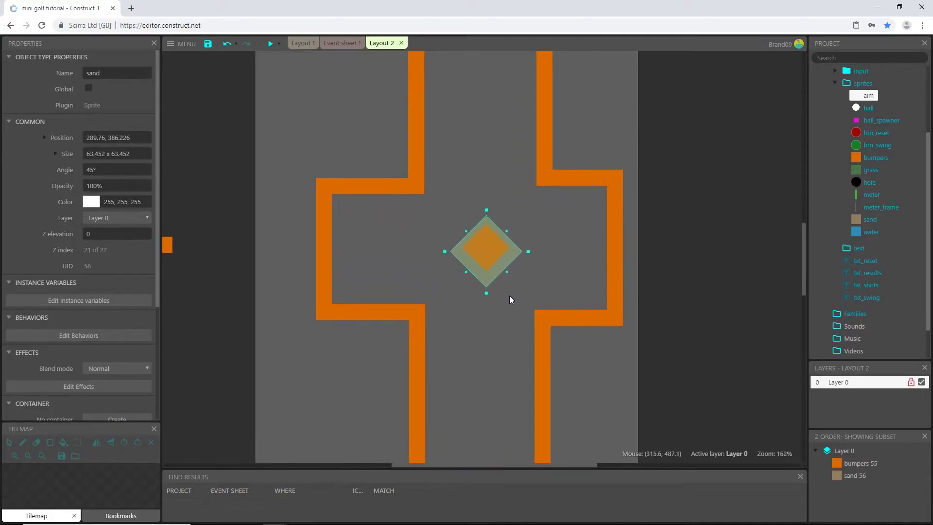
{"action": "left_click_drag", "start_coordinate": [447, 259], "coordinate": [445, 249]}
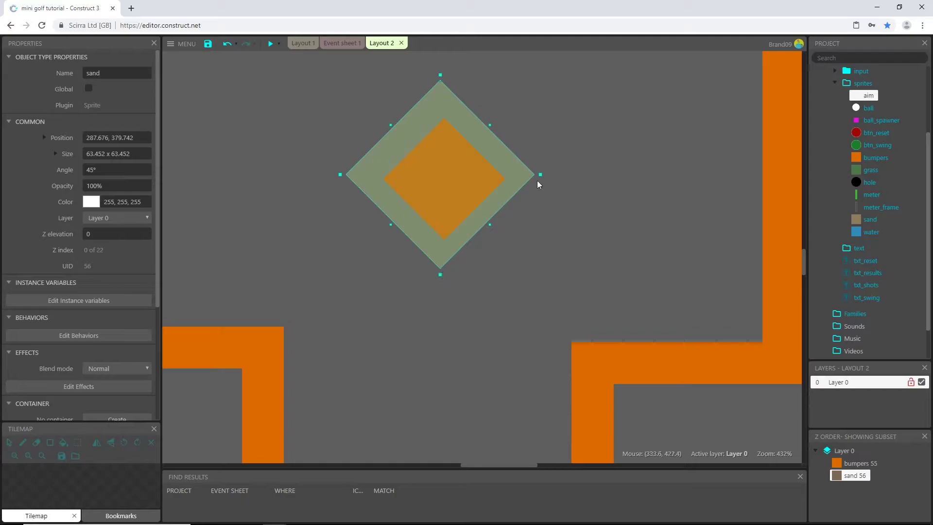
{"action": "left_click_drag", "start_coordinate": [440, 275], "coordinate": [440, 291]}
{"action": "left_click_drag", "start_coordinate": [444, 250], "coordinate": [446, 249]}
{"action": "scroll", "coordinate": [462, 312], "scroll_direction": "down", "scroll_amount": 8, "text": "ctrl"}
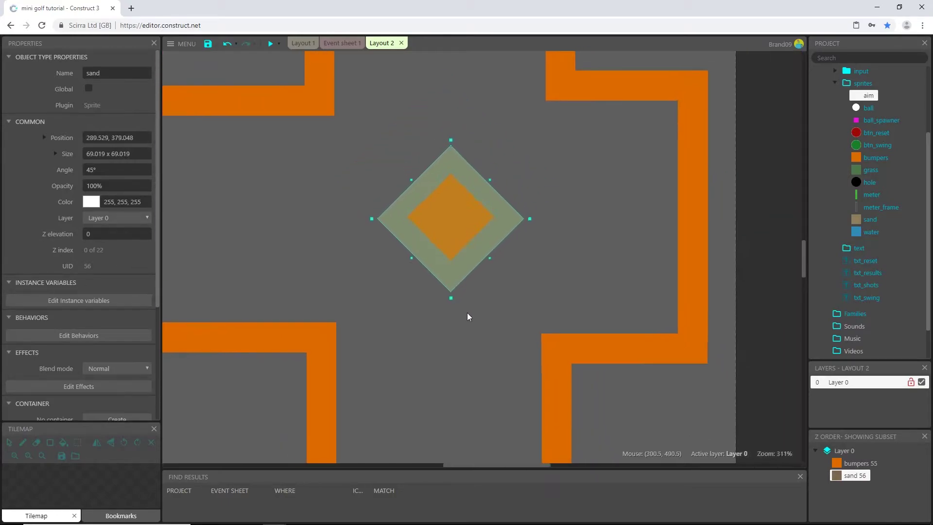
{"action": "left_click", "coordinate": [652, 290]}
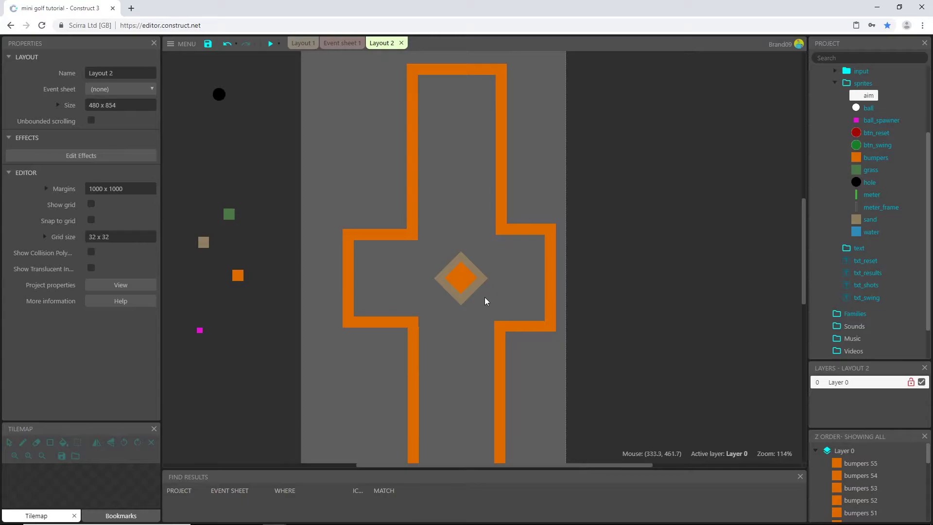
{"action": "left_click", "coordinate": [462, 294]}
{"action": "scroll", "coordinate": [462, 294], "scroll_direction": "up", "scroll_amount": 4, "text": "ctrl"}
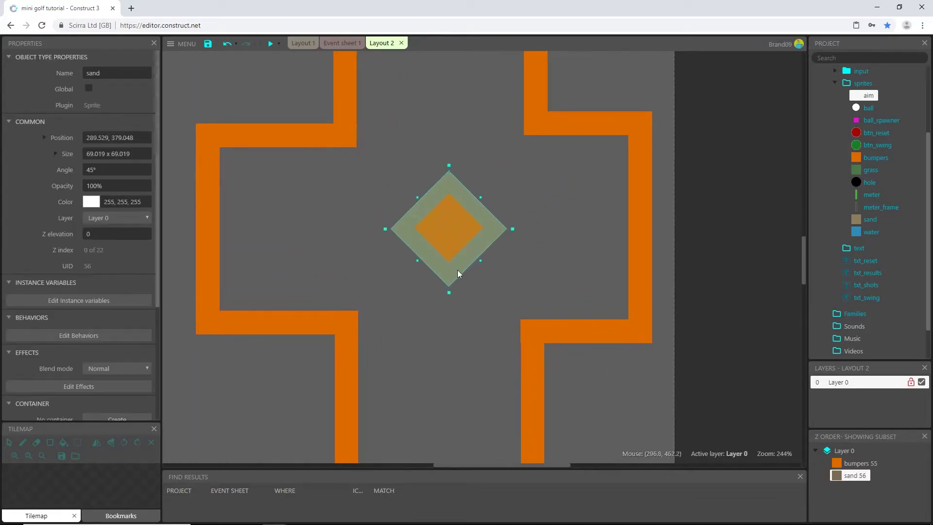
{"action": "mouse_move", "coordinate": [457, 271]}
{"action": "left_mouse_down"}
{"action": "mouse_move", "coordinate": [444, 244]}
{"action": "mouse_move", "coordinate": [440, 315]}
{"action": "mouse_move", "coordinate": [447, 280]}
{"action": "left_mouse_up"}
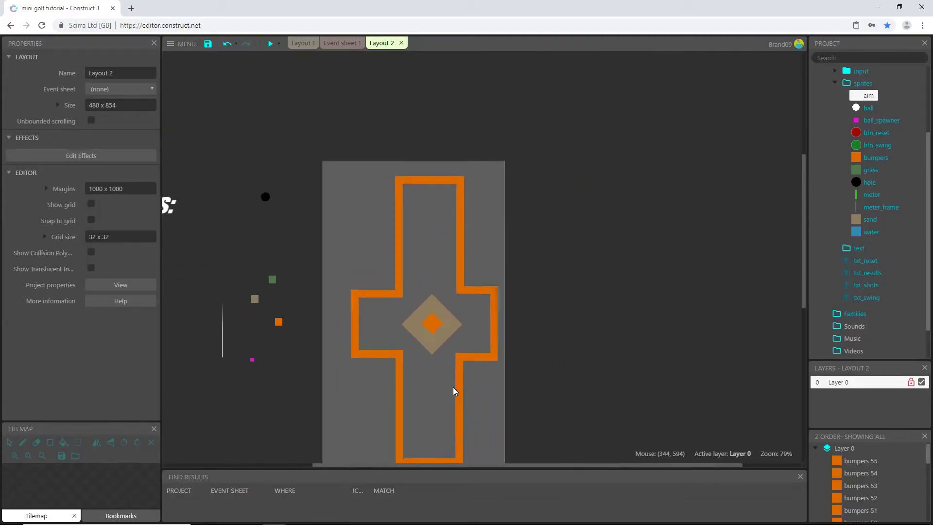
{"action": "middle_click_drag", "start_coordinate": [434, 347], "coordinate": [417, 348]}
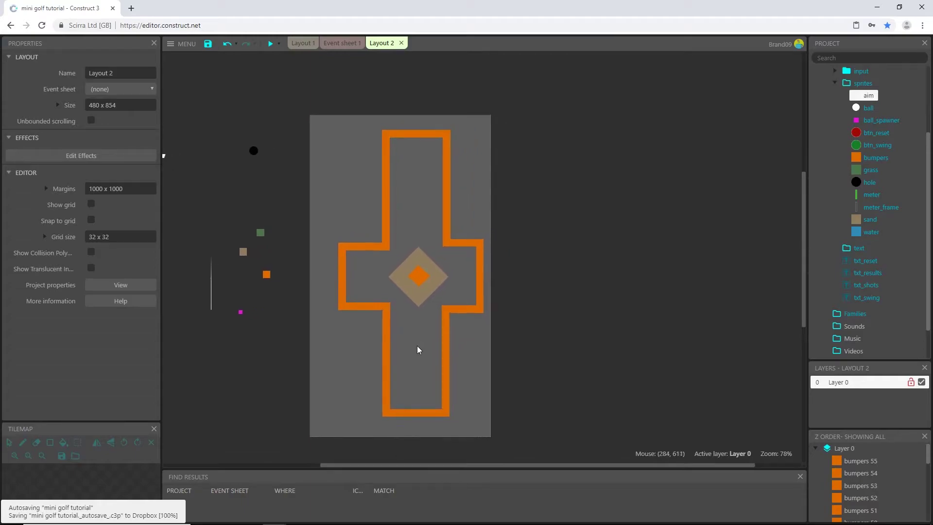
- Add thin horizontal bumper bars, about 29 x 8, staggered in the upper corridor
{"action": "left_click", "coordinate": [266, 275]}
{"action": "left_click_drag", "start_coordinate": [271, 278], "coordinate": [409, 217], "text": "ctrl"}
{"action": "scroll", "coordinate": [424, 229], "scroll_direction": "up", "scroll_amount": 6}
{"action": "scroll", "coordinate": [424, 229], "scroll_direction": "up", "scroll_amount": 5}
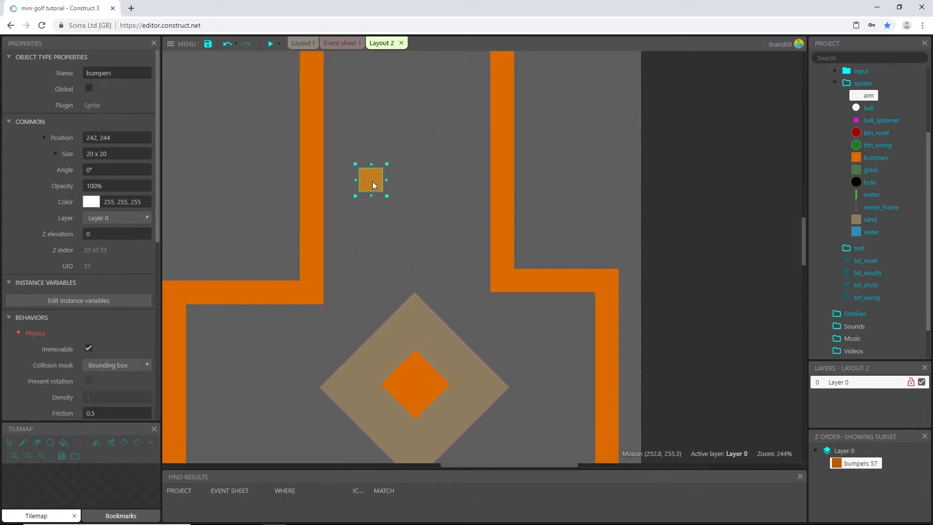
{"action": "left_click_drag", "start_coordinate": [372, 182], "coordinate": [411, 167]}
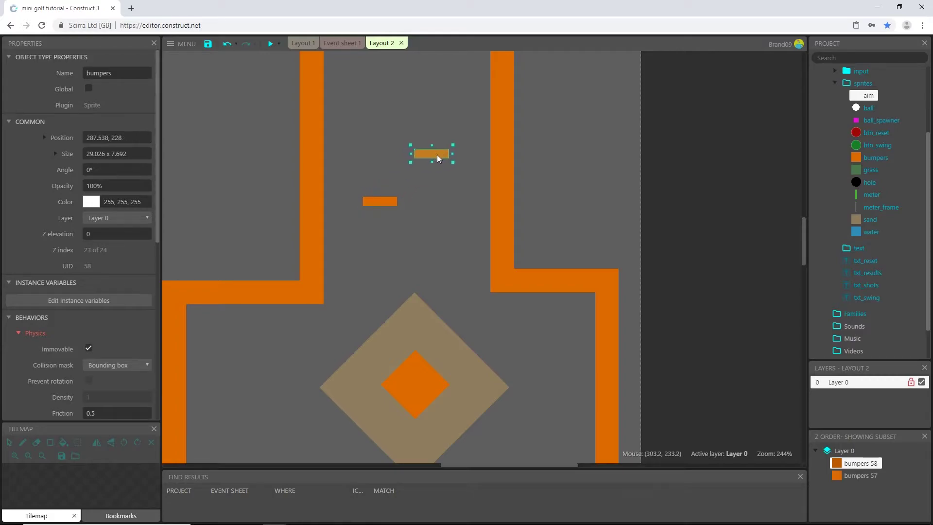
{"action": "left_click_drag", "start_coordinate": [439, 133], "coordinate": [442, 107]}
{"action": "scroll", "coordinate": [451, 181], "scroll_direction": "up", "scroll_amount": 5}
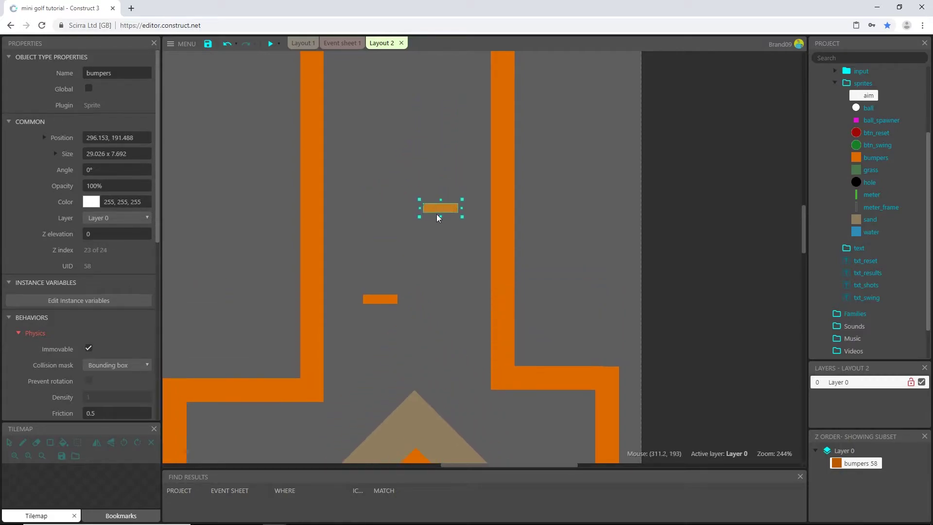
{"action": "scroll", "coordinate": [427, 329], "scroll_direction": "down", "scroll_amount": 2}
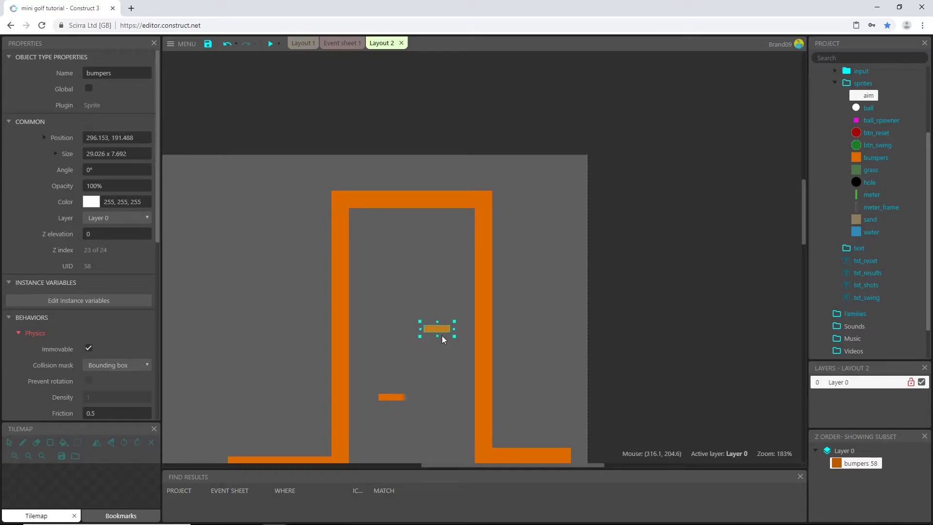
{"action": "scroll", "coordinate": [417, 380], "scroll_direction": "down", "scroll_amount": 2}
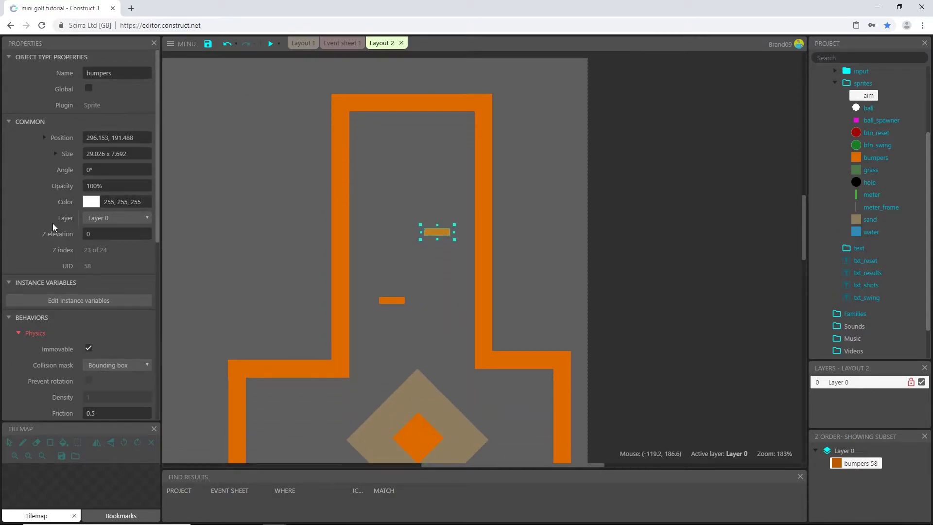
{"action": "scroll", "coordinate": [279, 285], "scroll_direction": "down", "scroll_amount": 5}
{"action": "middle_click_drag", "start_coordinate": [272, 300], "coordinate": [325, 238]}
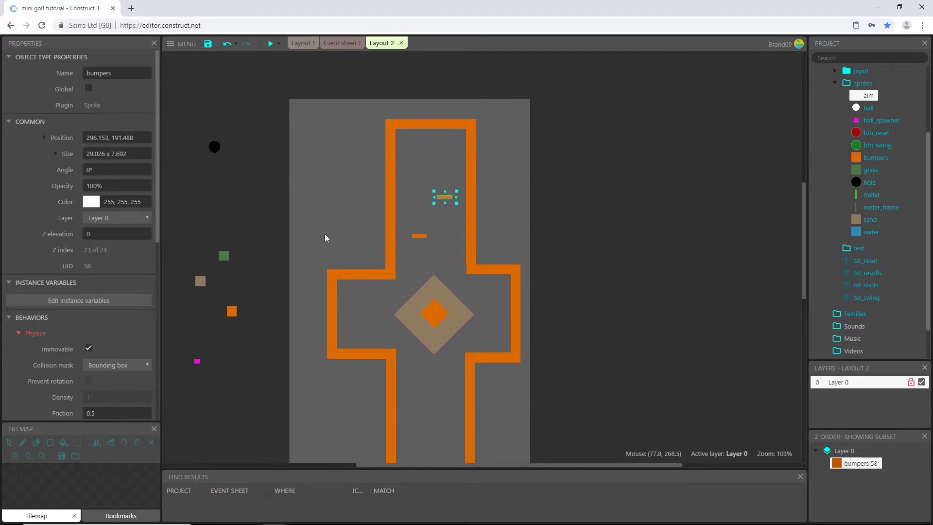
- Copy grass down the whole vertical corridor and send it to the bottom of the layer
{"action": "left_click", "coordinate": [223, 256]}
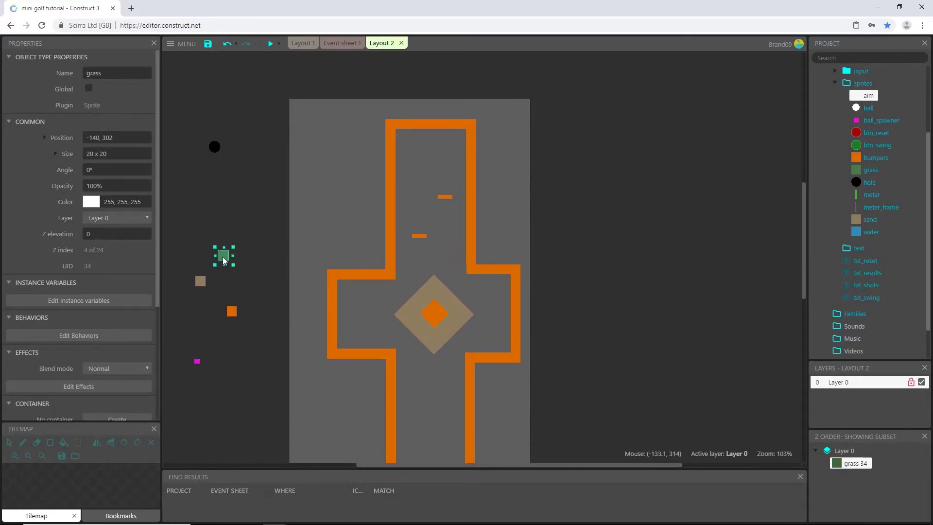
{"action": "left_click_drag", "start_coordinate": [222, 257], "coordinate": [398, 131], "text": "ctrl"}
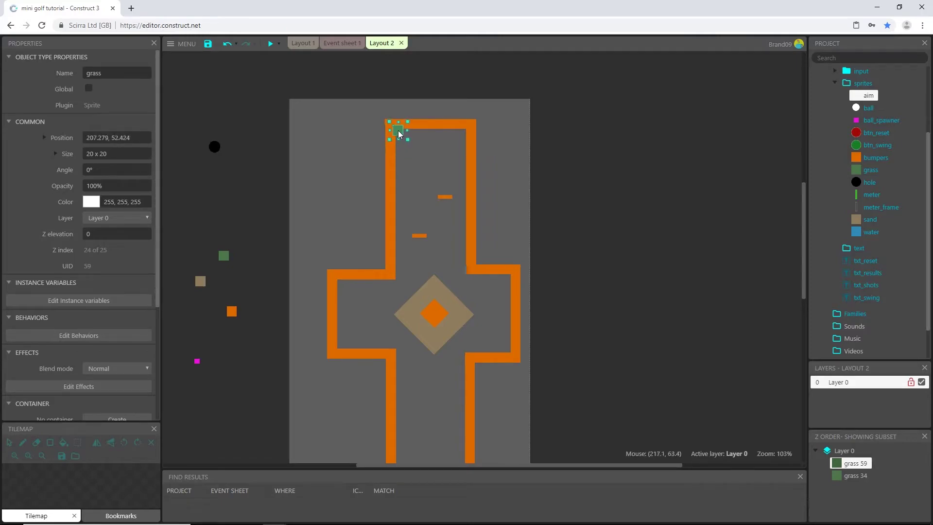
{"action": "scroll", "coordinate": [506, 385], "scroll_direction": "down", "scroll_amount": 2, "text": "ctrl"}
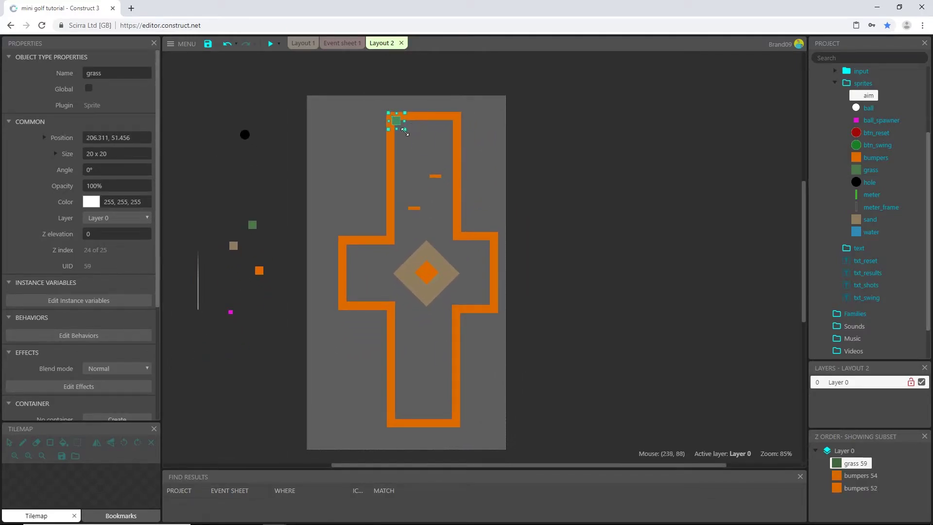
{"action": "left_click_drag", "start_coordinate": [405, 131], "coordinate": [462, 426]}
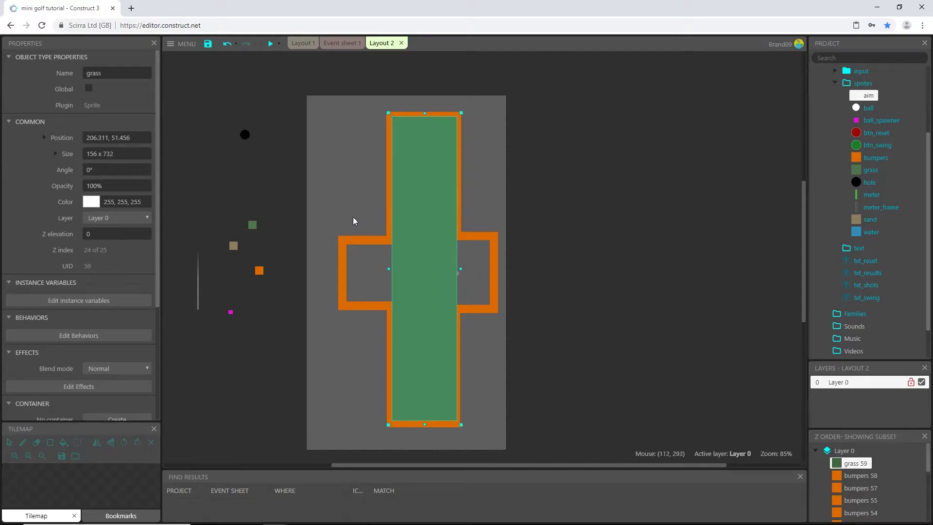
{"action": "right_click", "coordinate": [421, 182]}
{"action": "mouse_move", "coordinate": [463, 243]}
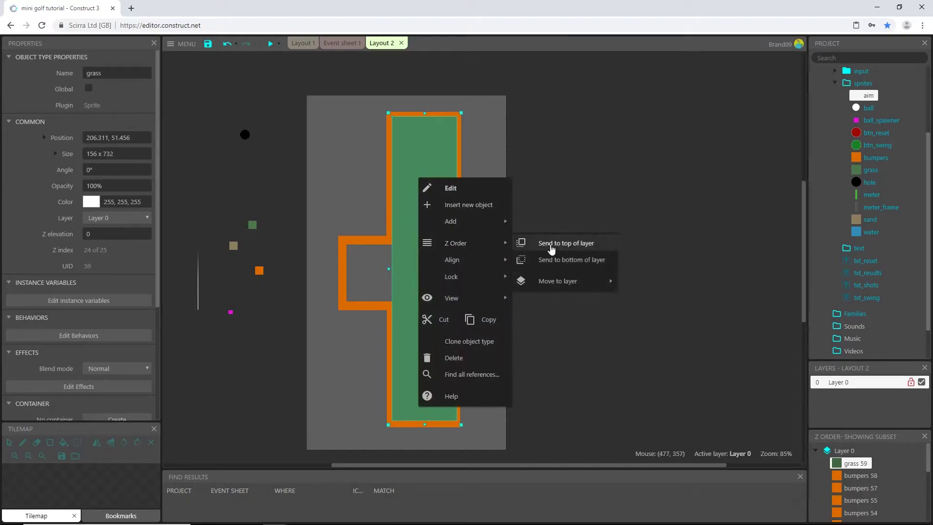
{"action": "left_click", "coordinate": [578, 263]}
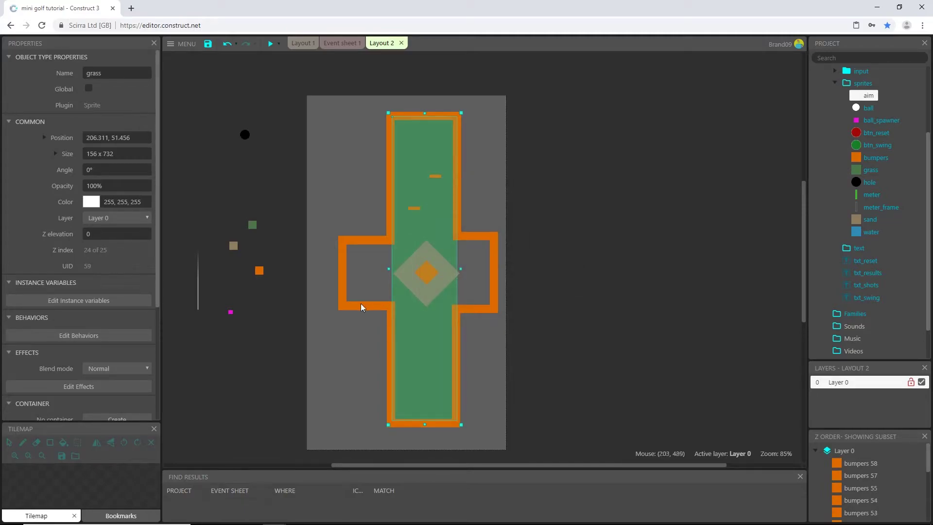
- Add a grass copy across the crossbar and send it behind the bumpers and sand
{"action": "left_click", "coordinate": [253, 226]}
{"action": "left_click_drag", "start_coordinate": [254, 226], "coordinate": [495, 309], "text": "ctrl"}
{"action": "right_click", "coordinate": [437, 280]}
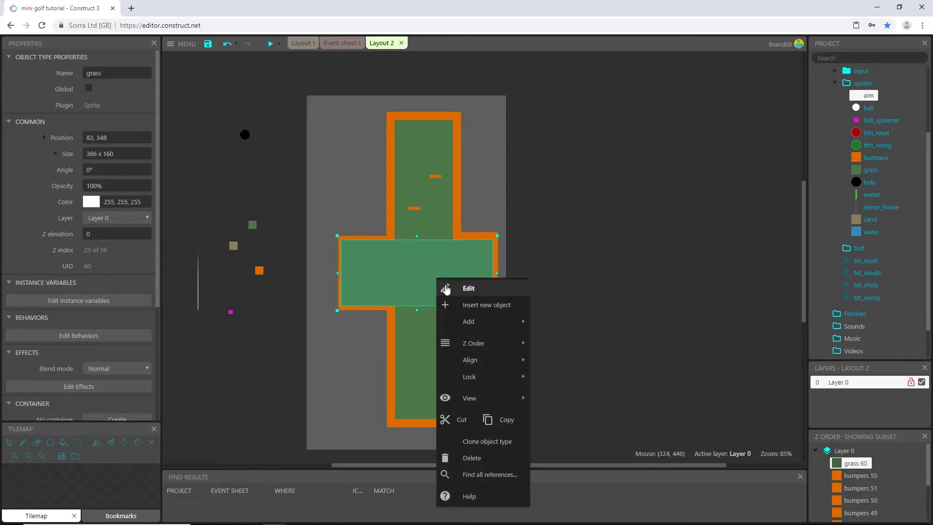
{"action": "mouse_move", "coordinate": [494, 351]}
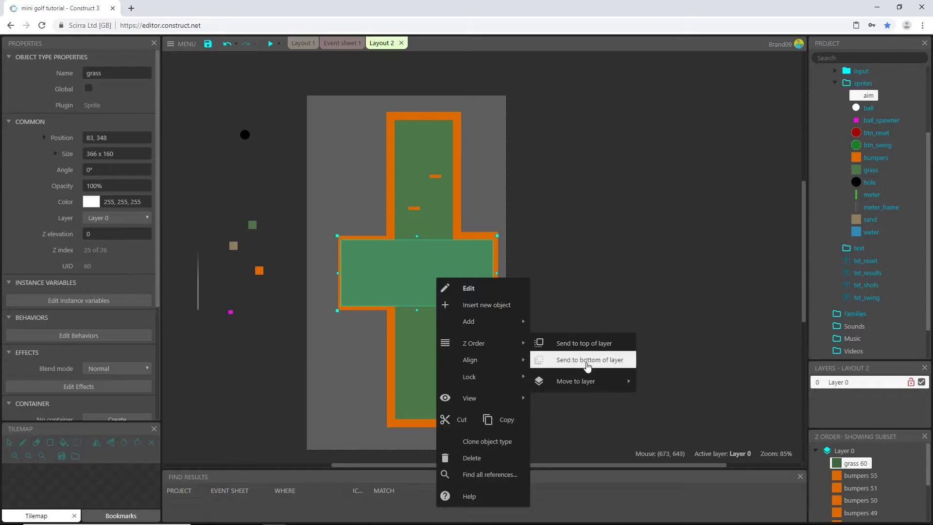
{"action": "left_click", "coordinate": [581, 361]}
{"action": "left_click", "coordinate": [578, 309]}
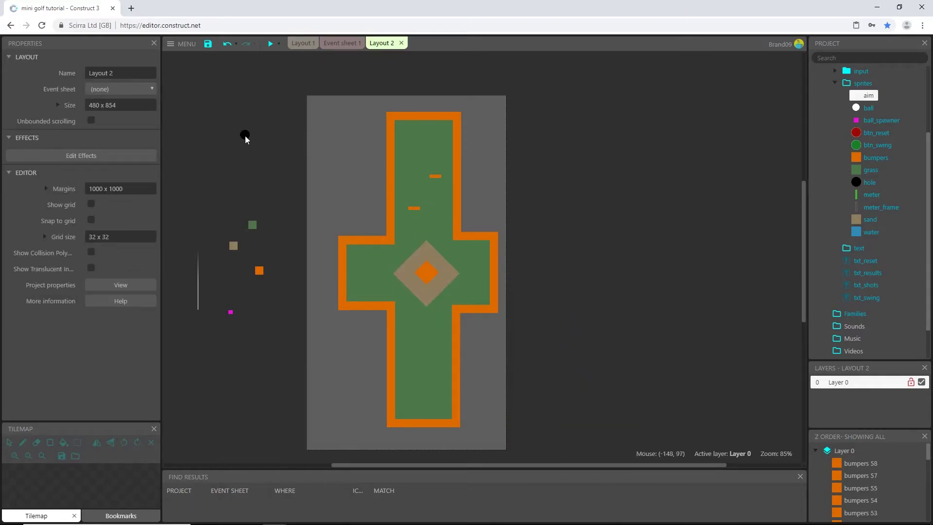
- Place the hole at the top of the Layout 2 course
{"action": "left_click_drag", "start_coordinate": [245, 136], "coordinate": [410, 147]}
{"action": "scroll", "coordinate": [437, 130], "scroll_direction": "up", "scroll_amount": 5, "text": "ctrl"}
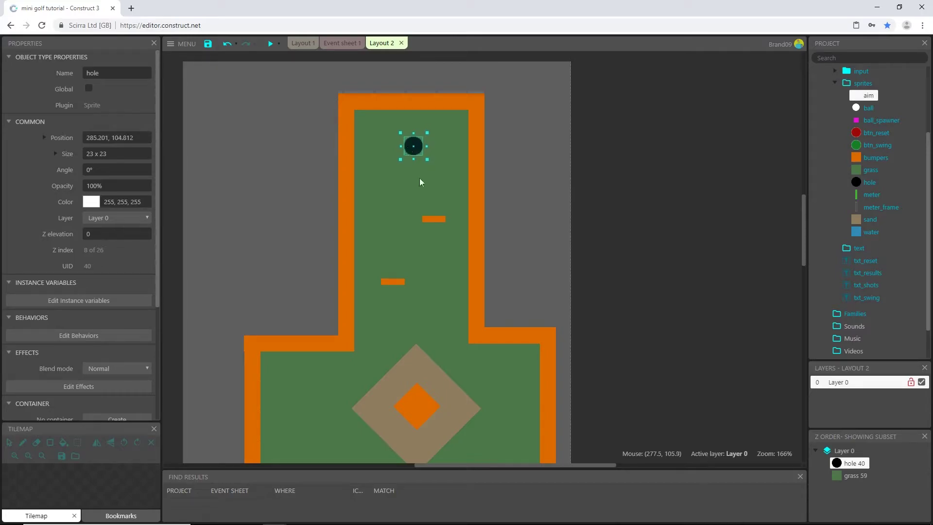
{"action": "scroll", "coordinate": [421, 219], "scroll_direction": "down", "scroll_amount": 10}
{"action": "scroll", "coordinate": [370, 281], "scroll_direction": "down", "scroll_amount": 2, "text": "ctrl"}
{"action": "scroll", "coordinate": [368, 287], "scroll_direction": "up", "scroll_amount": 5}
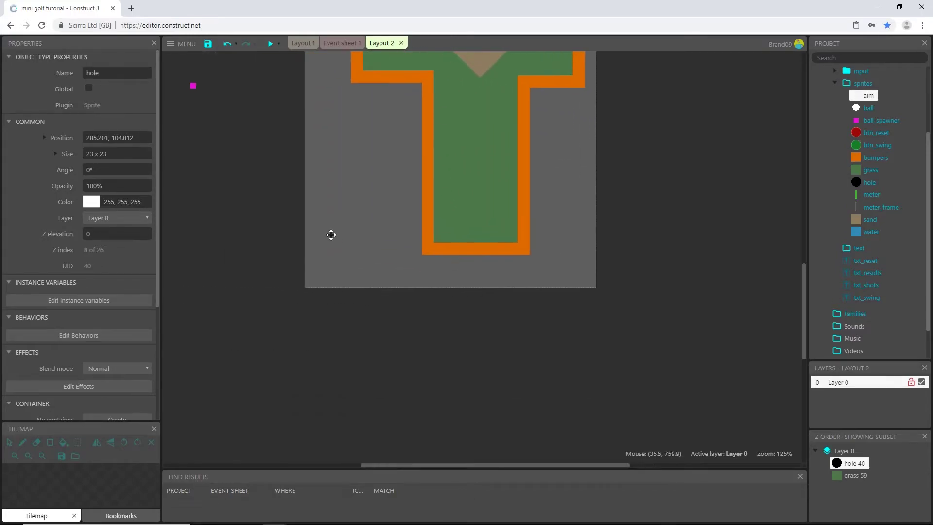
- Move the ball spawner into the bottom of the course and save the project
{"action": "left_click", "coordinate": [227, 124]}
{"action": "left_click_drag", "start_coordinate": [227, 124], "coordinate": [513, 256]}
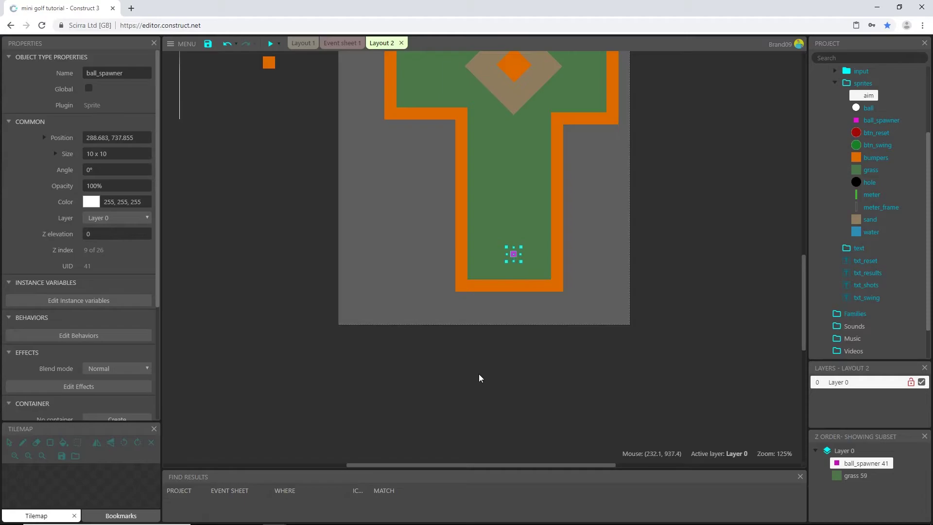
{"action": "left_click", "coordinate": [483, 356]}
{"action": "left_click", "coordinate": [514, 253]}
{"action": "left_click", "coordinate": [475, 367]}
{"action": "scroll", "coordinate": [474, 362], "scroll_direction": "down", "scroll_amount": 5, "text": "ctrl"}
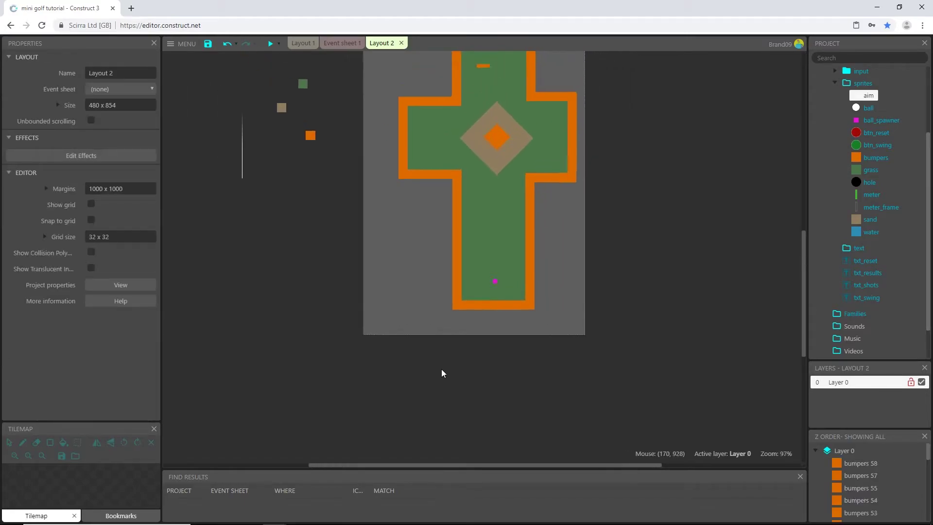
{"action": "scroll", "coordinate": [576, 273], "scroll_direction": "up", "scroll_amount": 3, "text": "ctrl"}
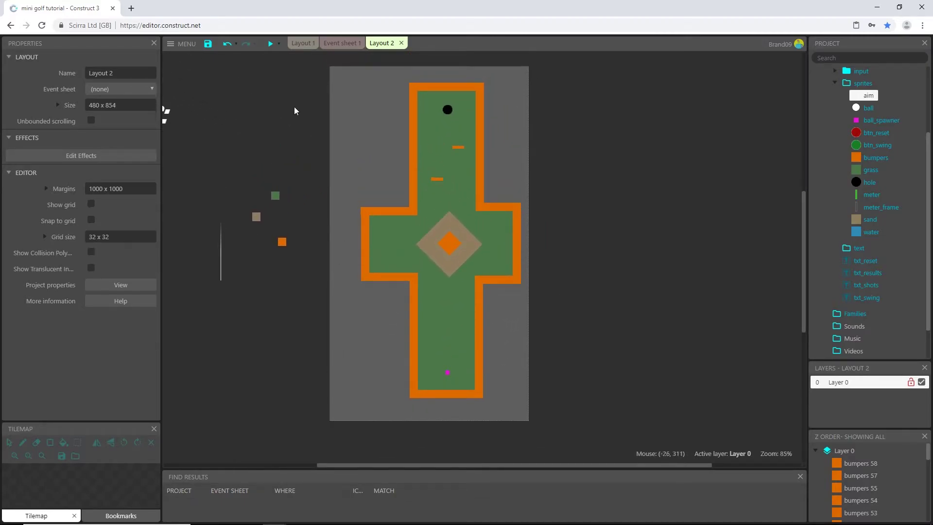
{"action": "left_click", "coordinate": [208, 45]}
{"action": "scroll", "coordinate": [273, 162], "scroll_direction": "up", "scroll_amount": 2}
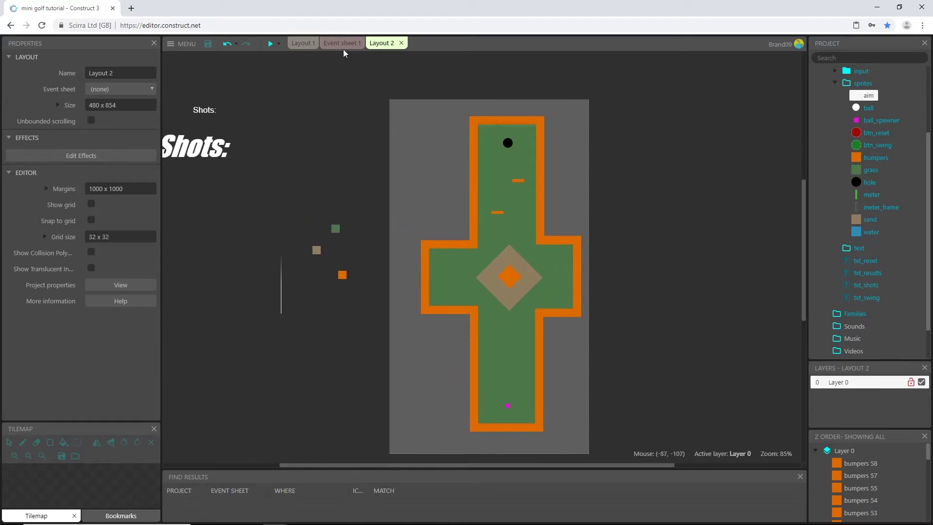
- Open Event sheet 1 and expand the Hole group to its Set nextHole to 1 action
{"action": "left_click", "coordinate": [340, 43]}
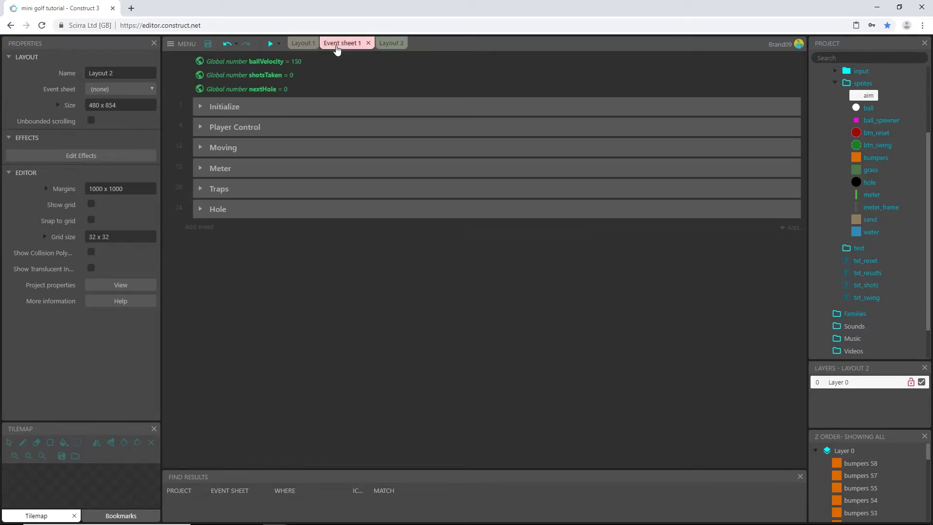
{"action": "left_click", "coordinate": [200, 209]}
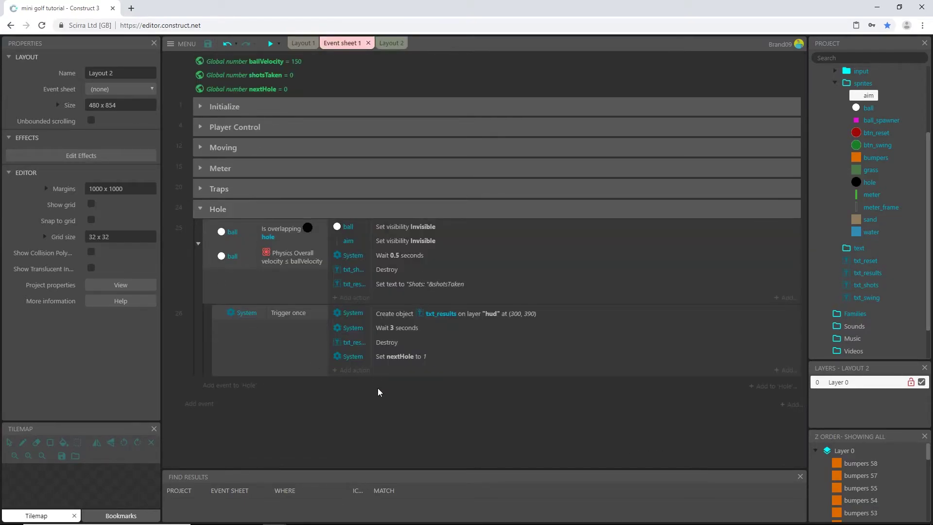
{"action": "left_click", "coordinate": [396, 357]}
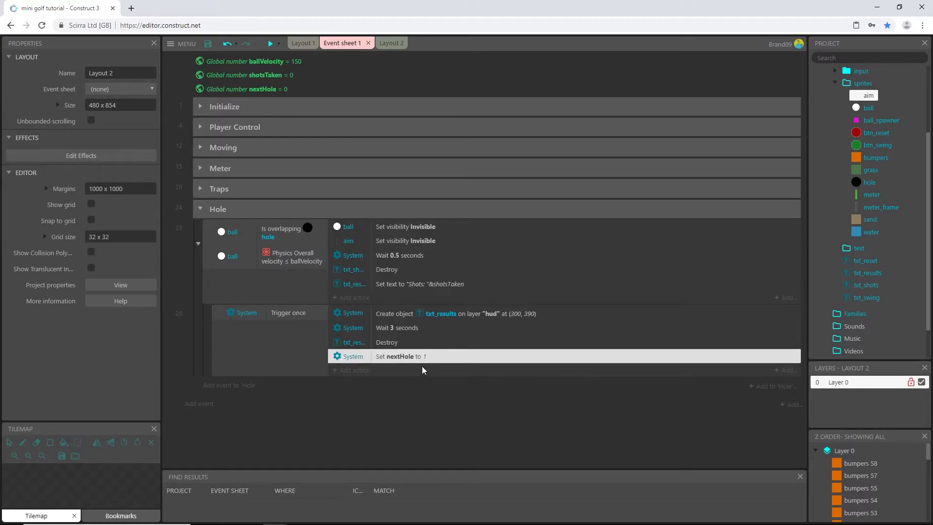
- Inspect the Initialize group's Set nextHole to 0 action, then recheck the nextHole to 1 action
{"action": "left_click", "coordinate": [201, 106]}
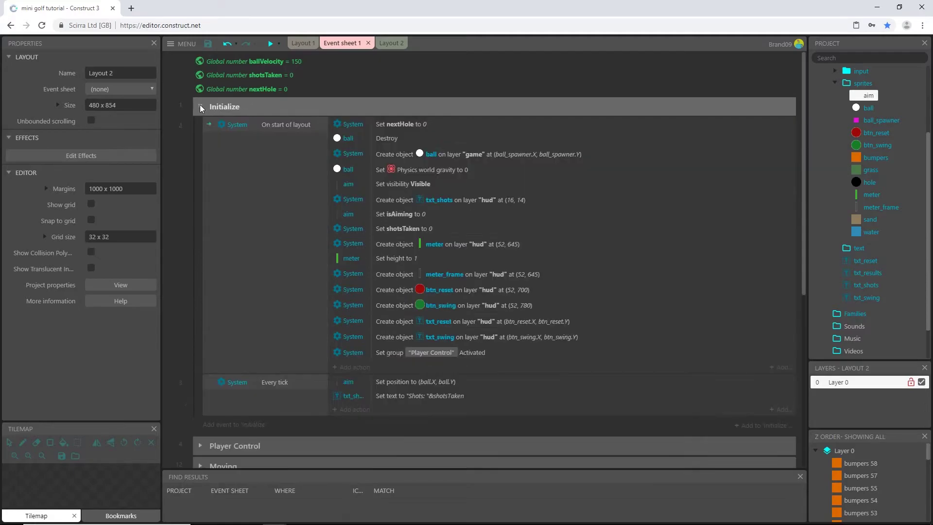
{"action": "left_click", "coordinate": [398, 125]}
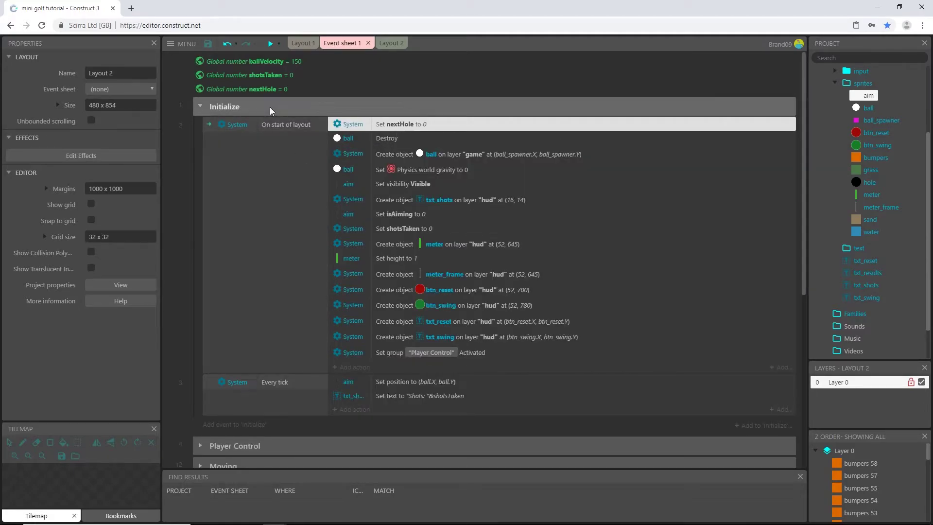
{"action": "left_click", "coordinate": [199, 106]}
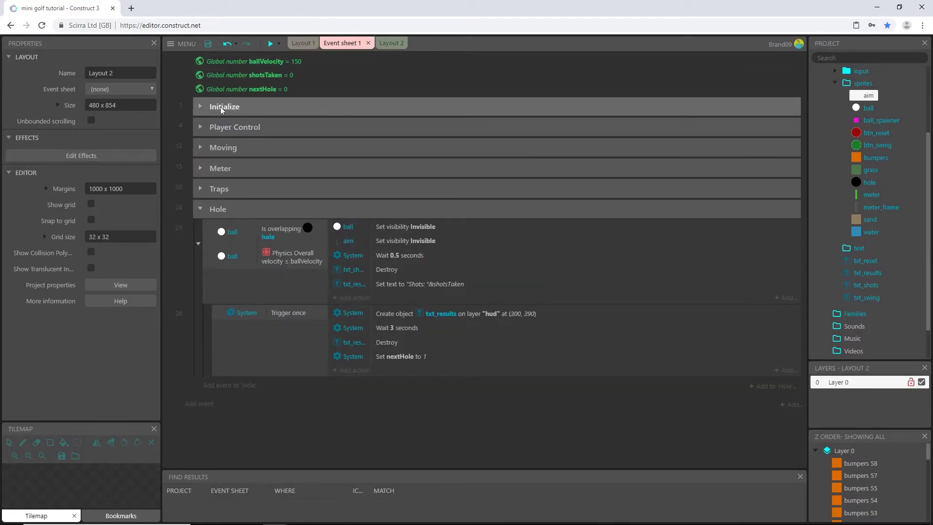
{"action": "left_click", "coordinate": [200, 107]}
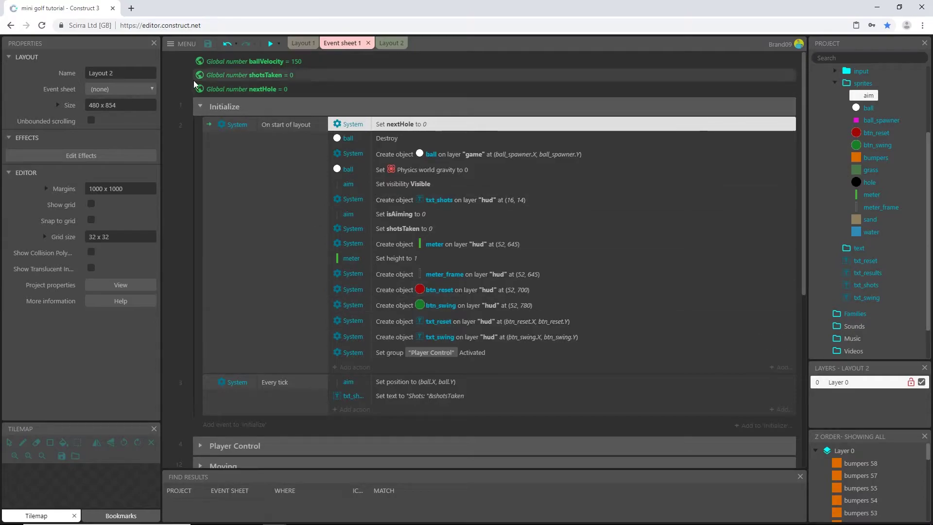
{"action": "left_click", "coordinate": [200, 106]}
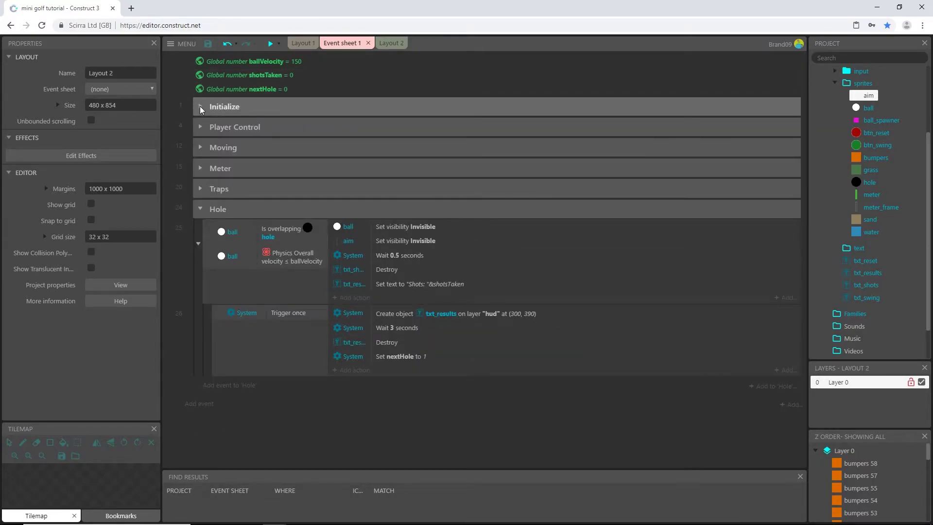
{"action": "left_click", "coordinate": [407, 360]}
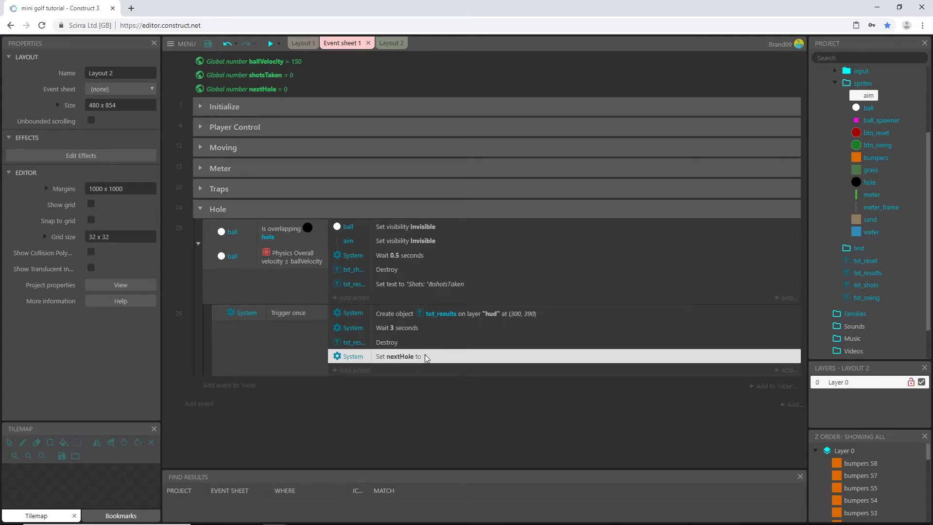
{"action": "left_click", "coordinate": [368, 109]}
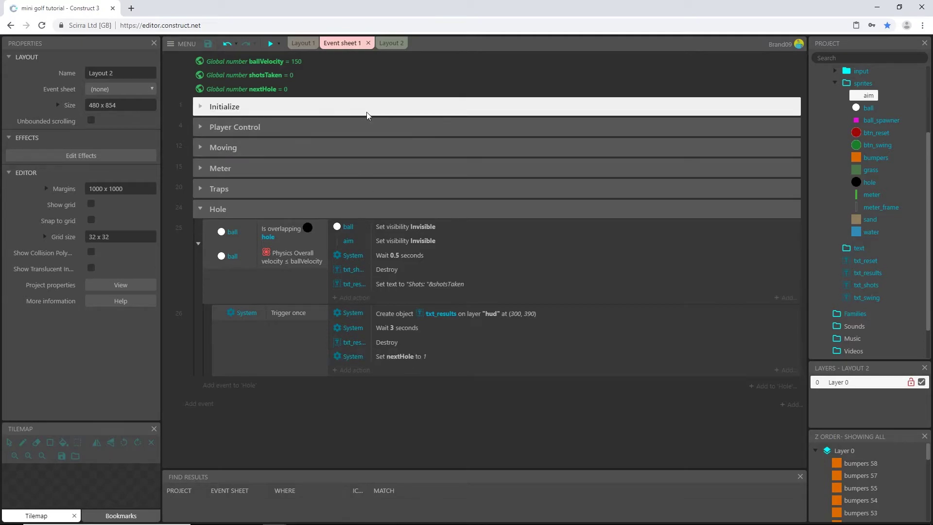
{"action": "left_click", "coordinate": [420, 358]}
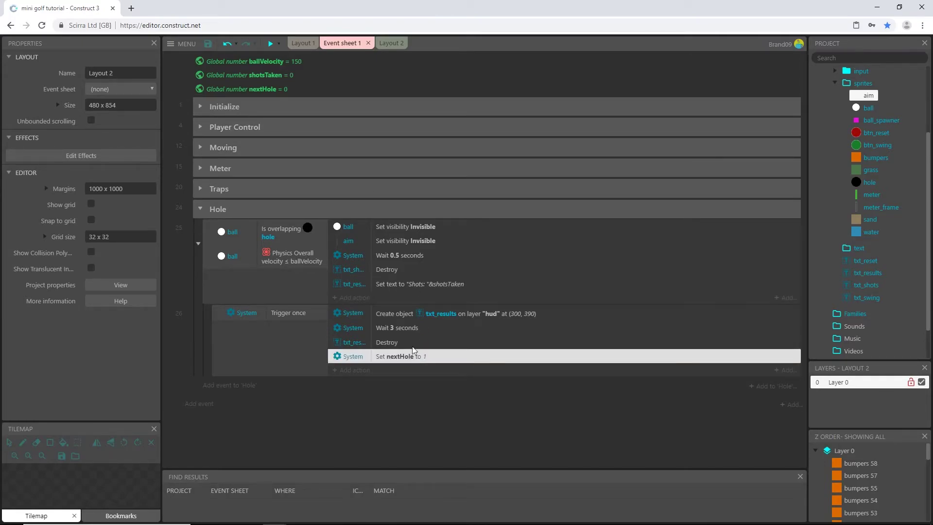
- Collapse the Hole group and add a new event sheet named hole_1
{"action": "left_click", "coordinate": [200, 208]}
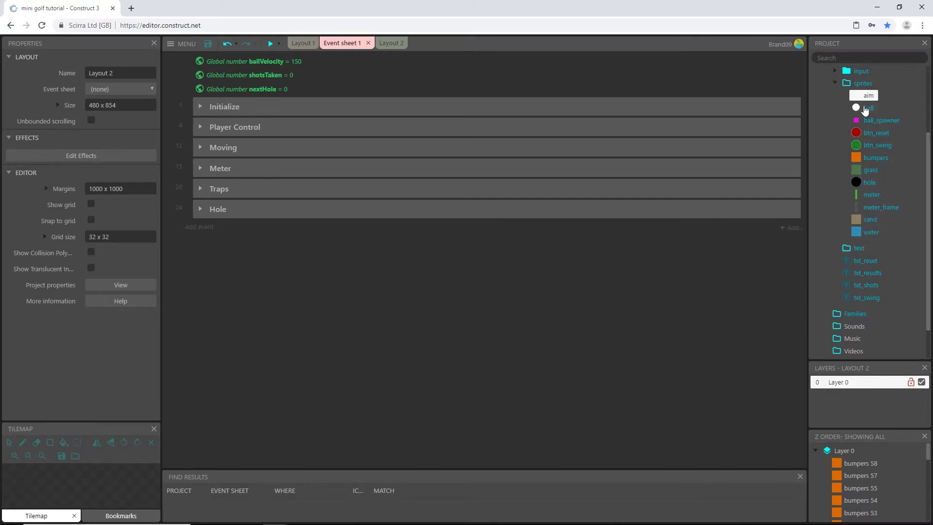
{"action": "scroll", "coordinate": [840, 130], "scroll_direction": "up", "scroll_amount": 1}
{"action": "scroll", "coordinate": [839, 126], "scroll_direction": "up", "scroll_amount": 1}
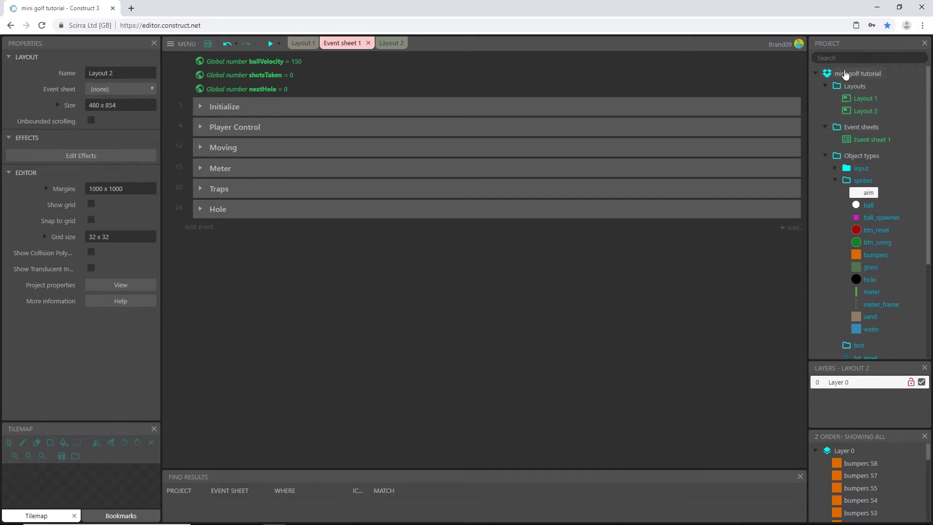
{"action": "right_click", "coordinate": [845, 131]}
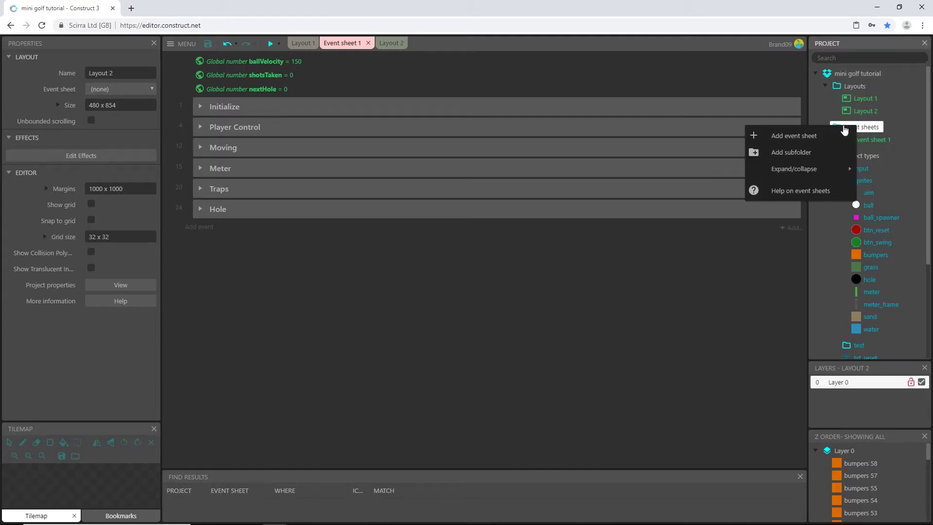
{"action": "left_click", "coordinate": [807, 138]}
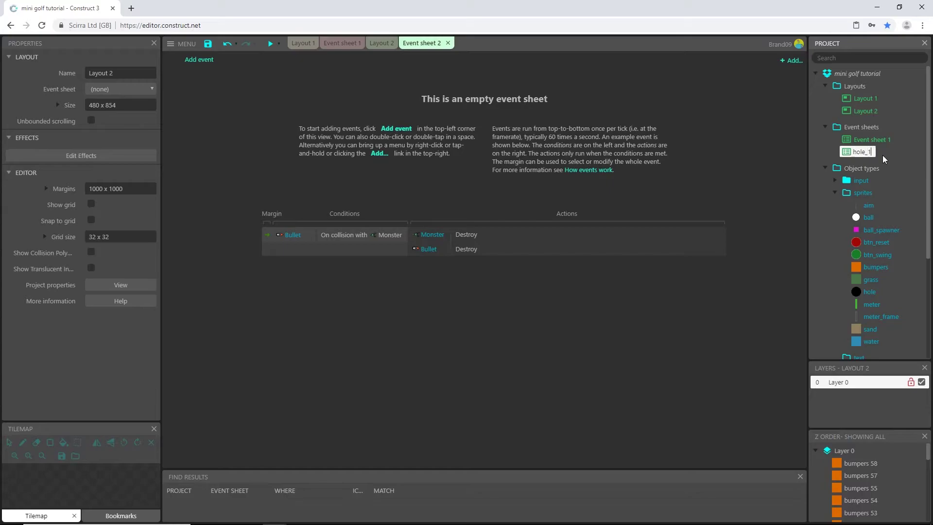
{"action": "key", "text": "Return"}
- Add a second event sheet named hole_2, then open hole_1
{"action": "right_click", "coordinate": [849, 132]}
{"action": "left_click", "coordinate": [815, 127]}
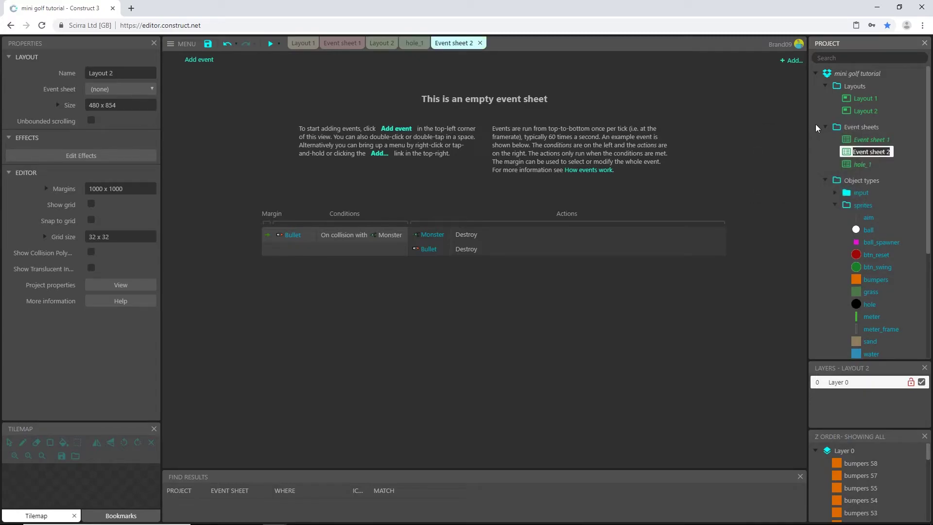
{"action": "type", "text": "hole_2"}
{"action": "key", "text": "Return"}
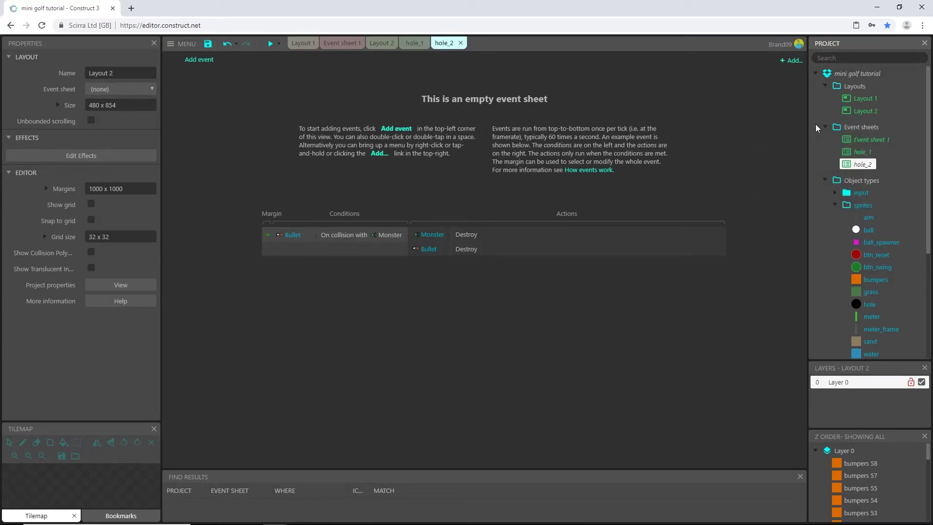
{"action": "left_click", "coordinate": [415, 45]}
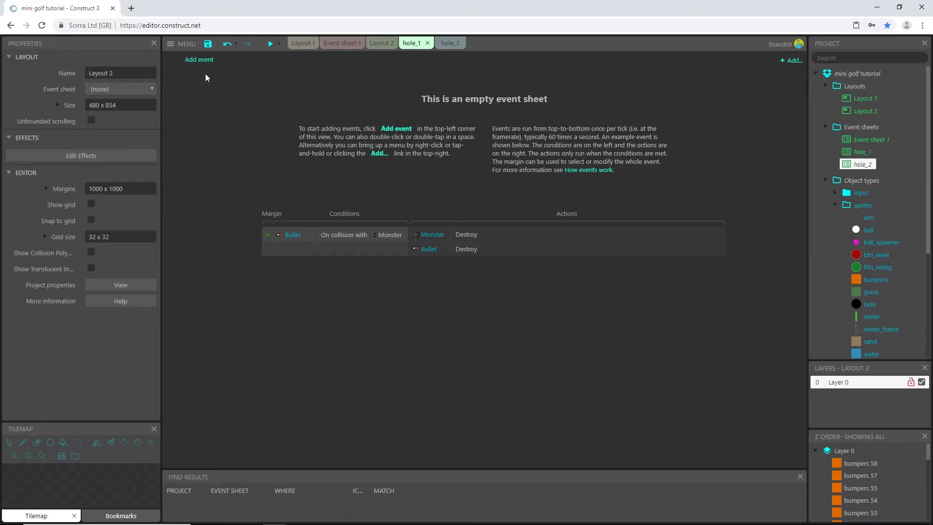
- Add an include of Event sheet 1 to hole_1 and return to hole_1's events
{"action": "right_click", "coordinate": [219, 130]}
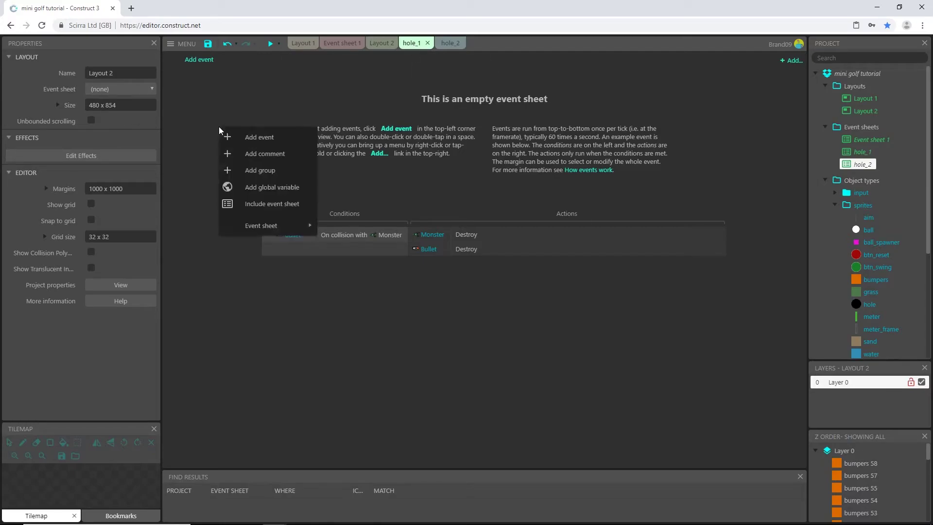
{"action": "left_click", "coordinate": [259, 208]}
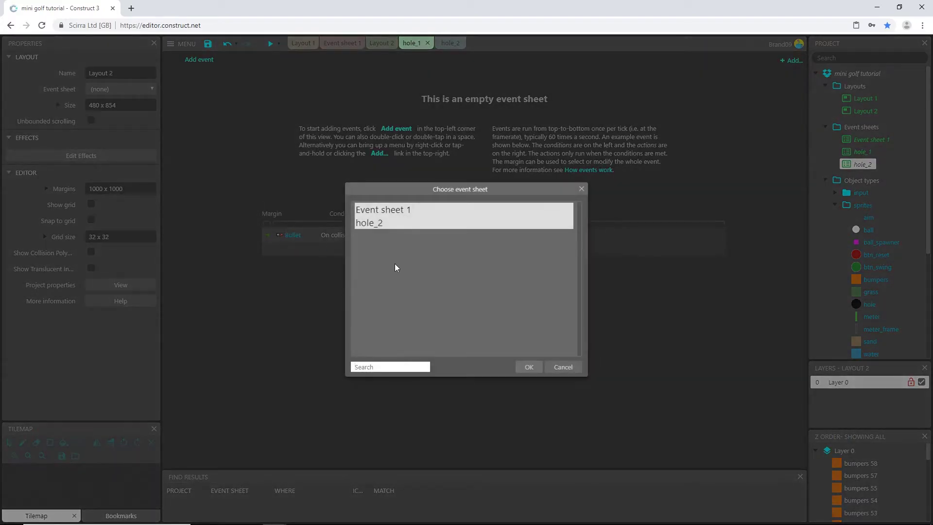
{"action": "left_click", "coordinate": [407, 210]}
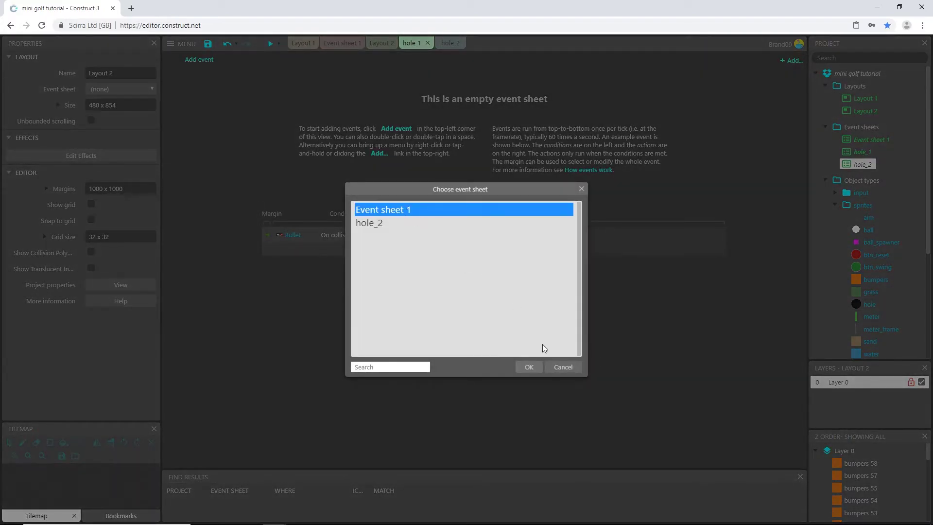
{"action": "left_click", "coordinate": [531, 368]}
{"action": "left_click", "coordinate": [536, 370]}
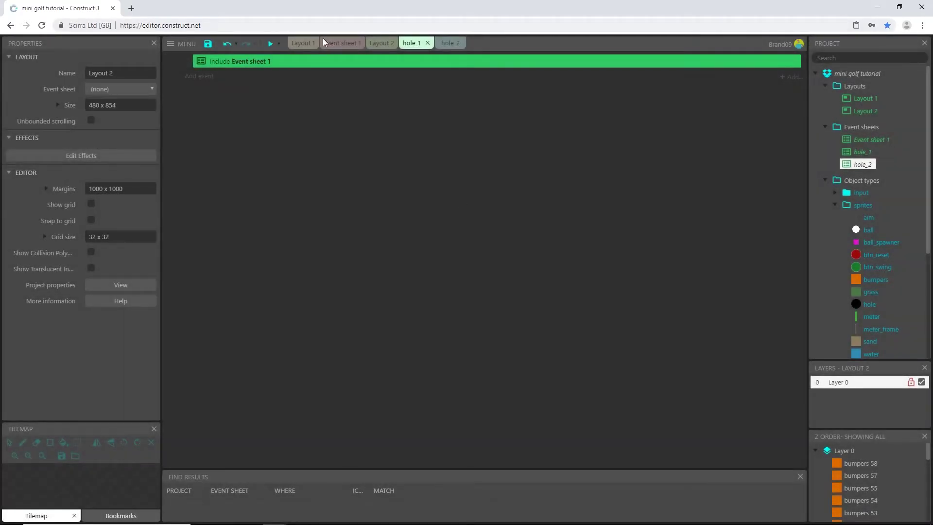
{"action": "left_click", "coordinate": [335, 43]}
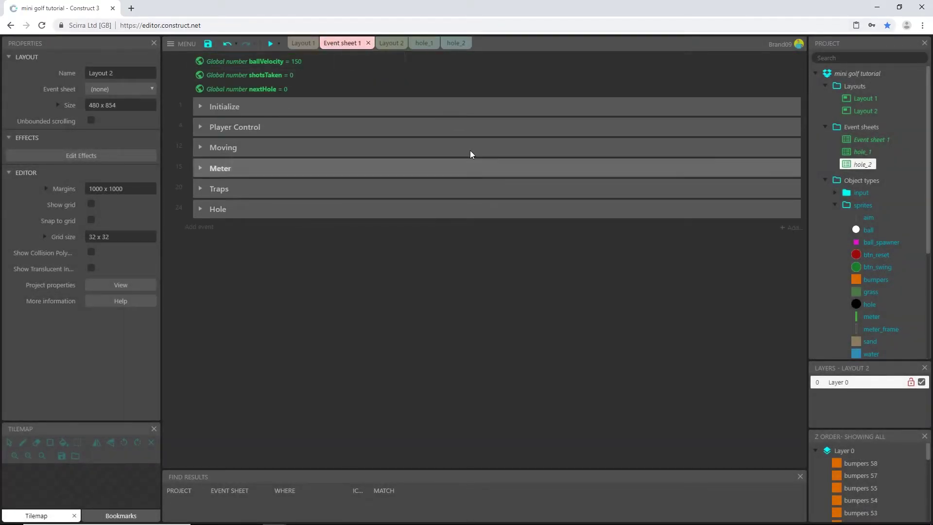
{"action": "left_click", "coordinate": [422, 44]}
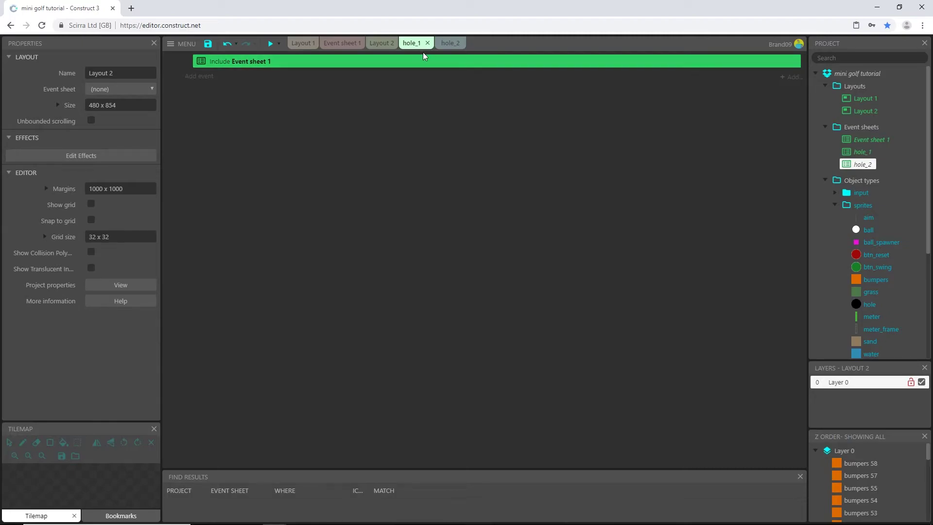
- Set Layout 1's Event sheet property to hole_1, then go back to the hole_1 sheet
{"action": "left_click", "coordinate": [304, 49]}
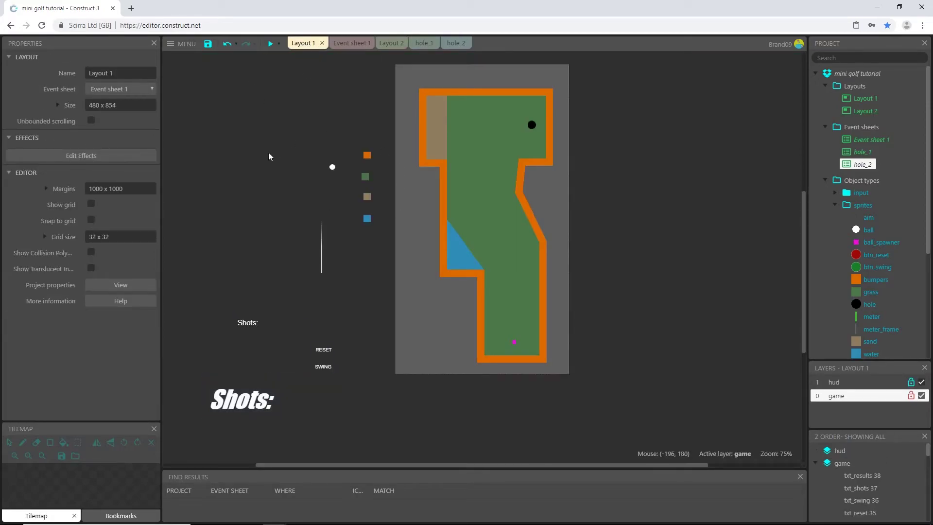
{"action": "left_click", "coordinate": [118, 90]}
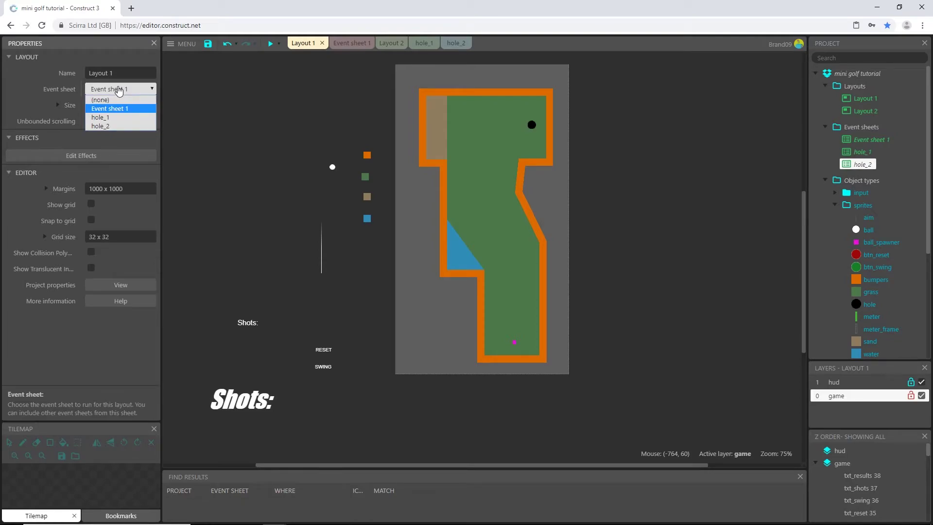
{"action": "left_click", "coordinate": [118, 118]}
{"action": "left_click", "coordinate": [258, 132]}
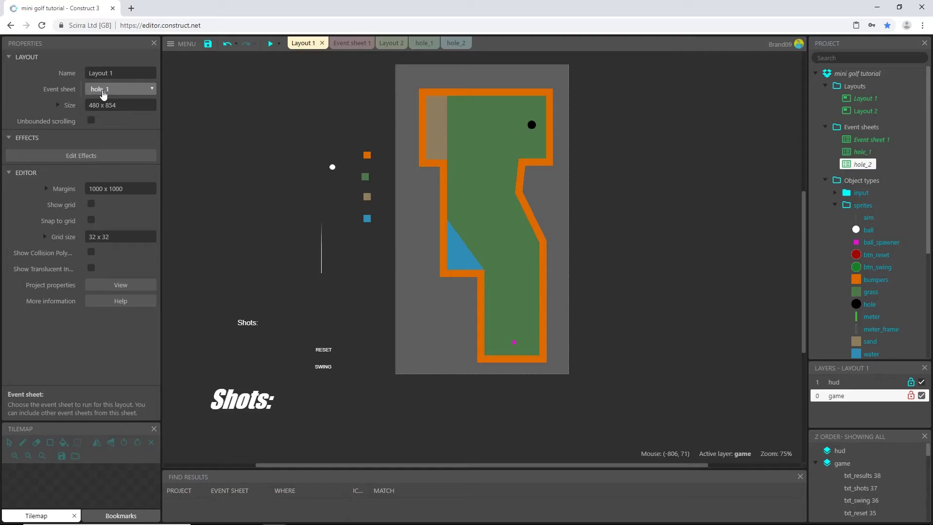
{"action": "left_click", "coordinate": [426, 45]}
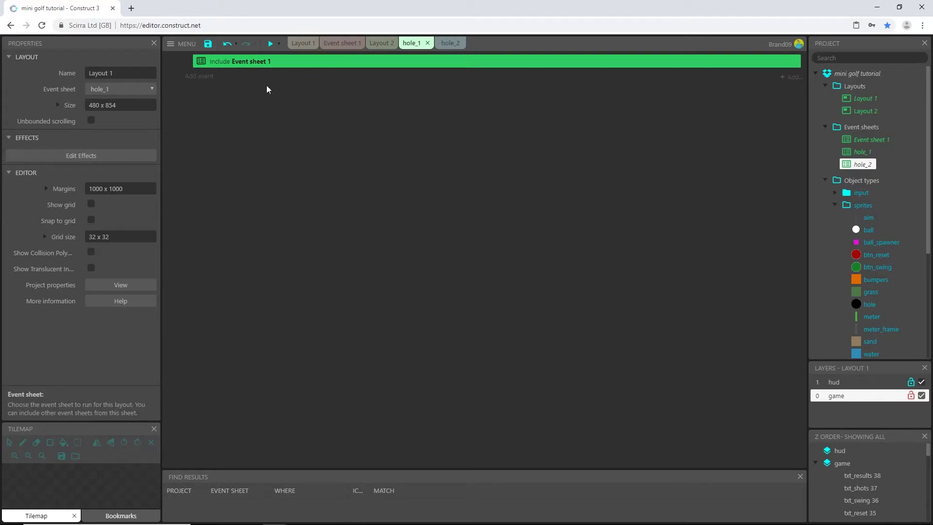
- Add a hole_1 event with the System condition Compare variable nextHole = 1
{"action": "left_click", "coordinate": [203, 78]}
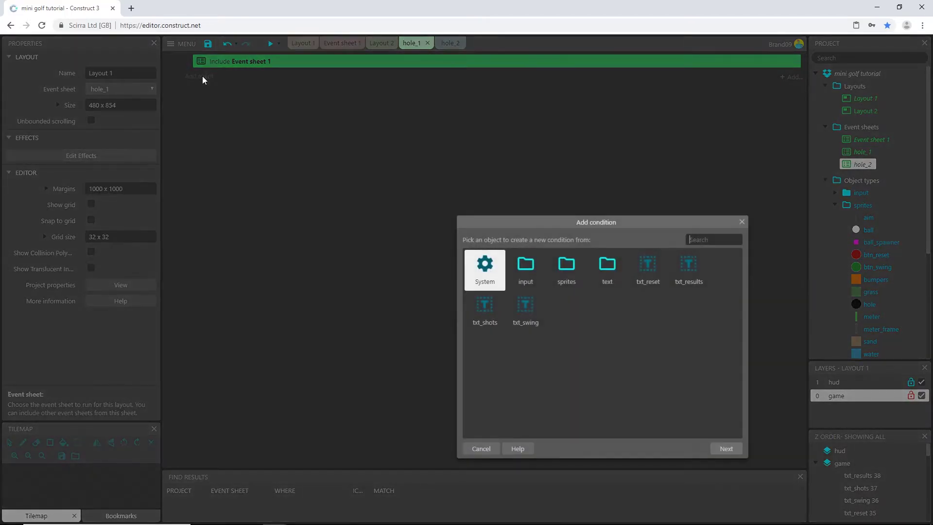
{"action": "double_click", "coordinate": [485, 271]}
{"action": "type", "text": "com"}
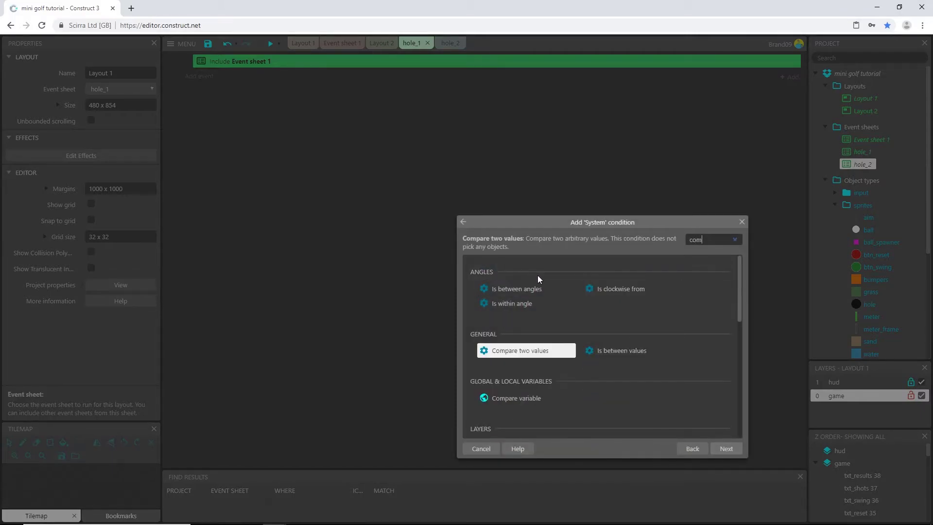
{"action": "double_click", "coordinate": [530, 399]}
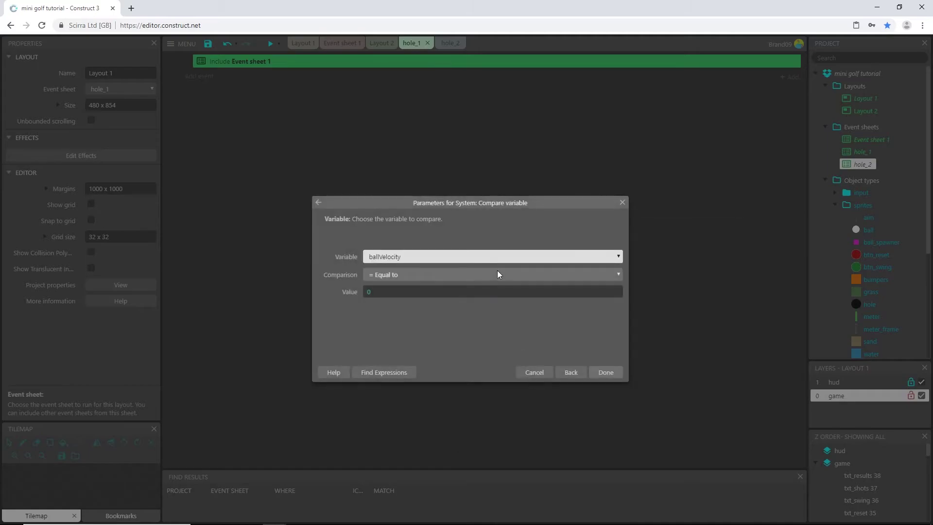
{"action": "left_click", "coordinate": [401, 261]}
{"action": "left_click", "coordinate": [387, 276]}
{"action": "left_click", "coordinate": [372, 292]}
{"action": "type", "text": "1"}
{"action": "key", "text": "Return"}
{"action": "key", "text": "Return"}
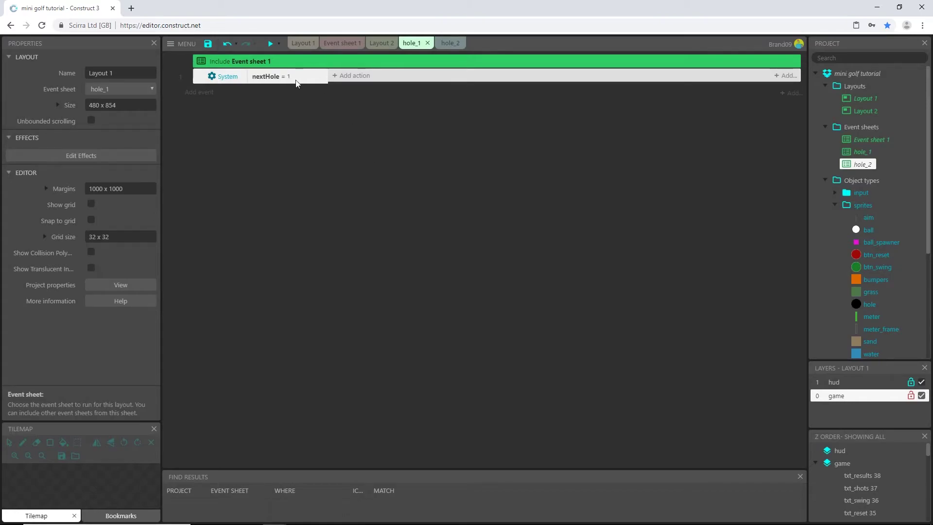
- Give the nextHole = 1 event a System Go to layout action targeting Layout 2
{"action": "left_click", "coordinate": [350, 76]}
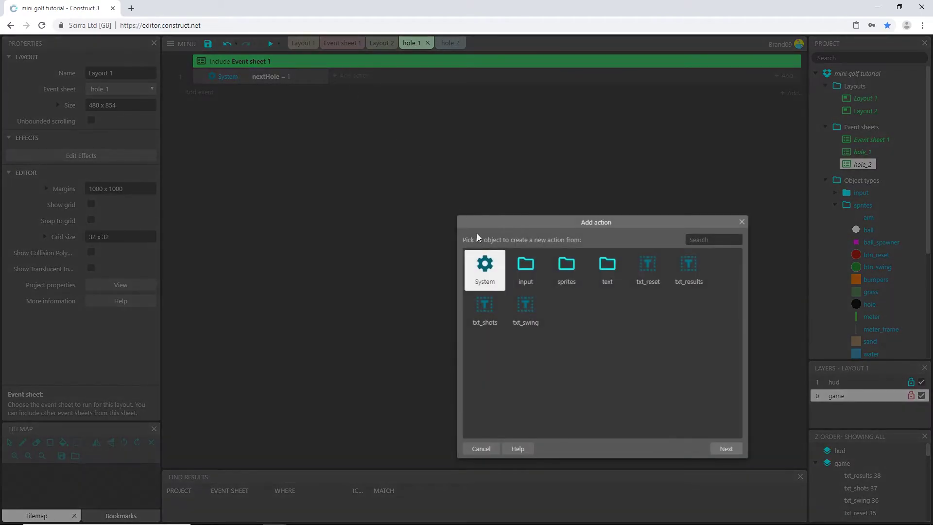
{"action": "double_click", "coordinate": [485, 266]}
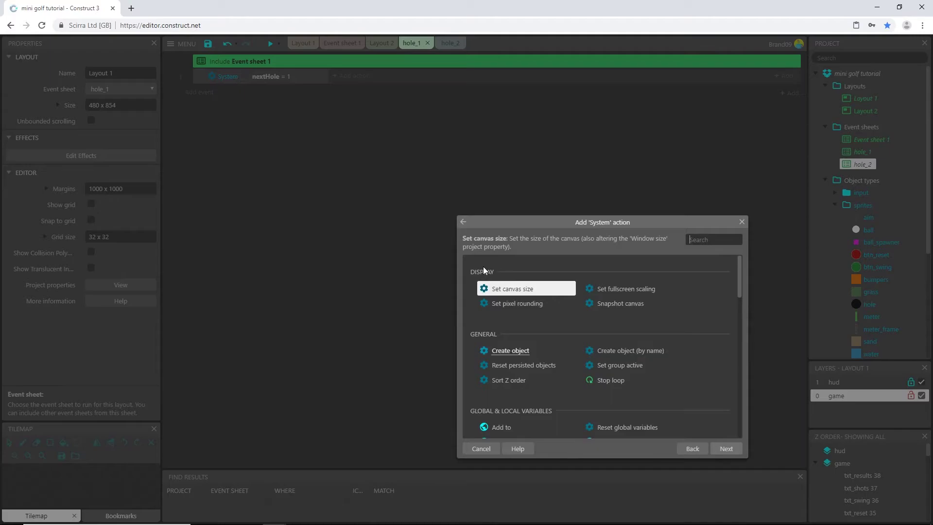
{"action": "type", "text": "go t"}
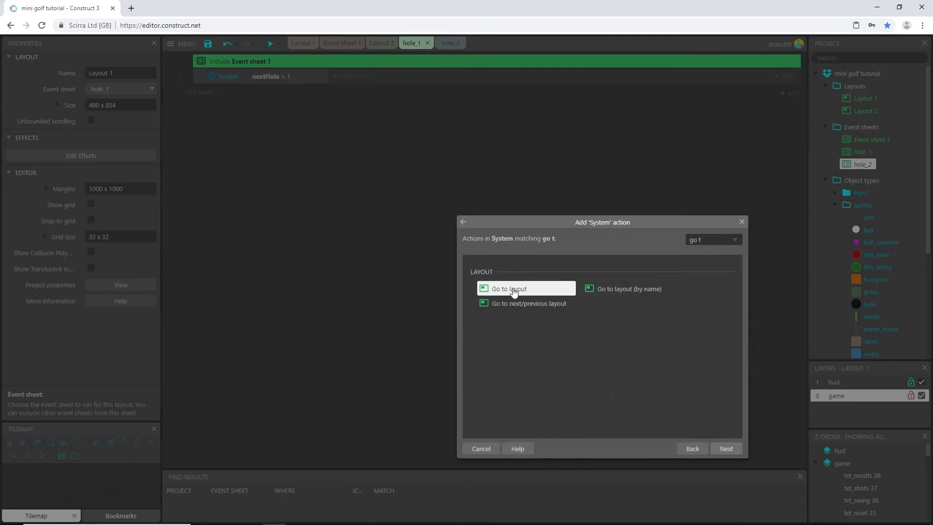
{"action": "double_click", "coordinate": [513, 291]}
{"action": "left_click", "coordinate": [373, 256]}
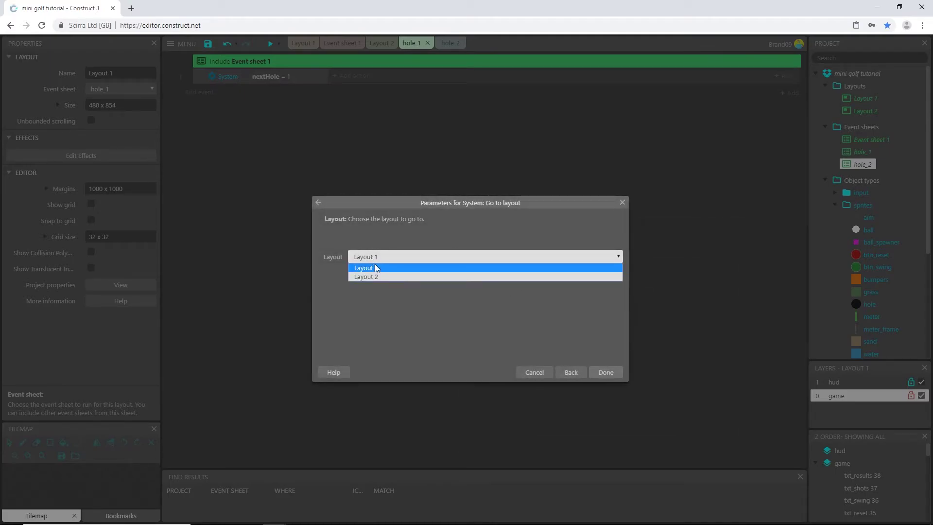
{"action": "left_click", "coordinate": [377, 277]}
{"action": "left_click", "coordinate": [606, 374]}
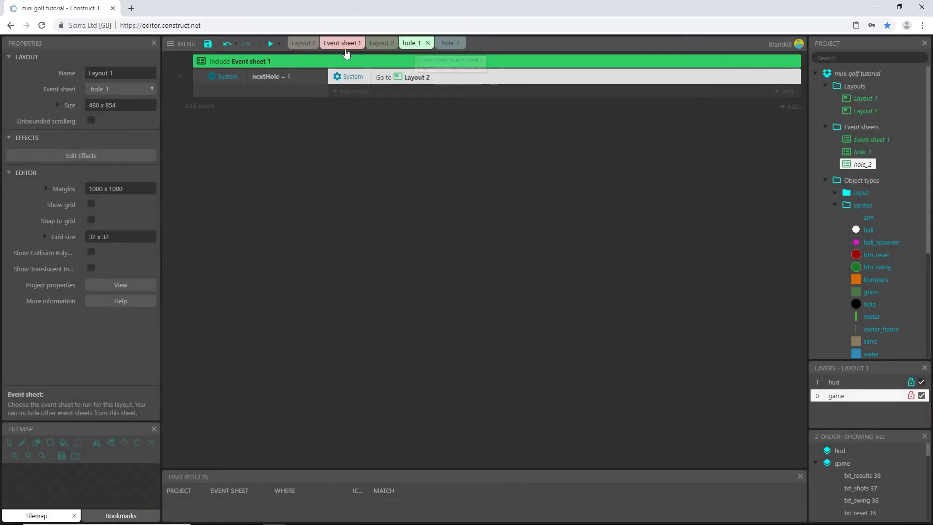
- Compare against Event sheet 1's Hole group, then reselect hole_1's nextHole = 1 condition
{"action": "left_click", "coordinate": [302, 43]}
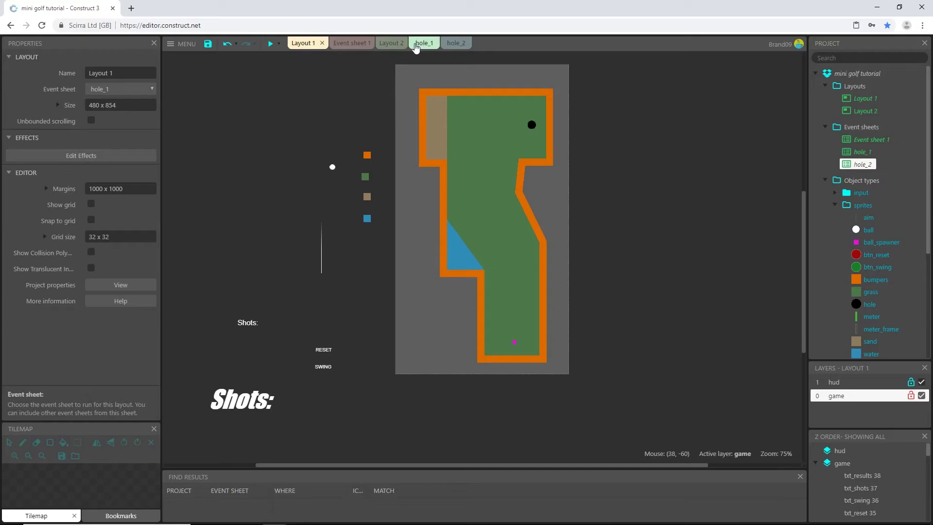
{"action": "left_click", "coordinate": [423, 44]}
{"action": "left_click", "coordinate": [343, 43]}
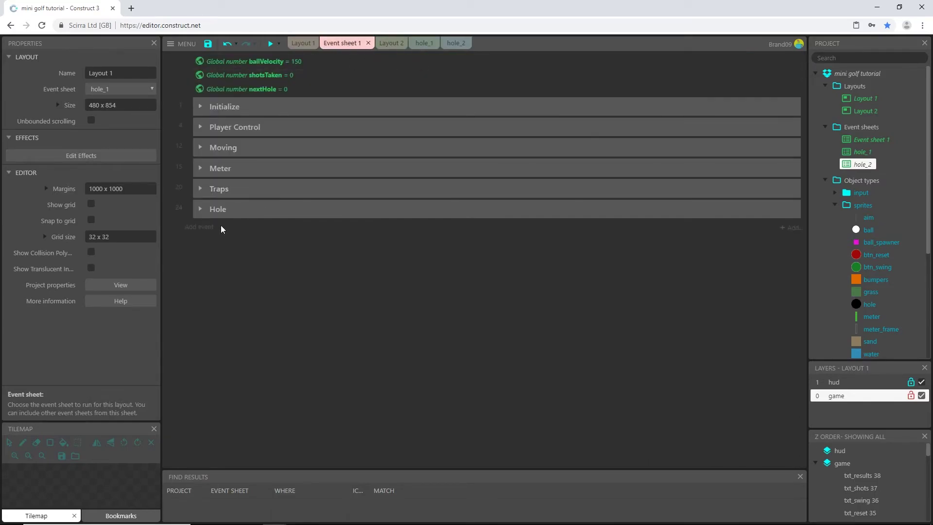
{"action": "left_click", "coordinate": [199, 208]}
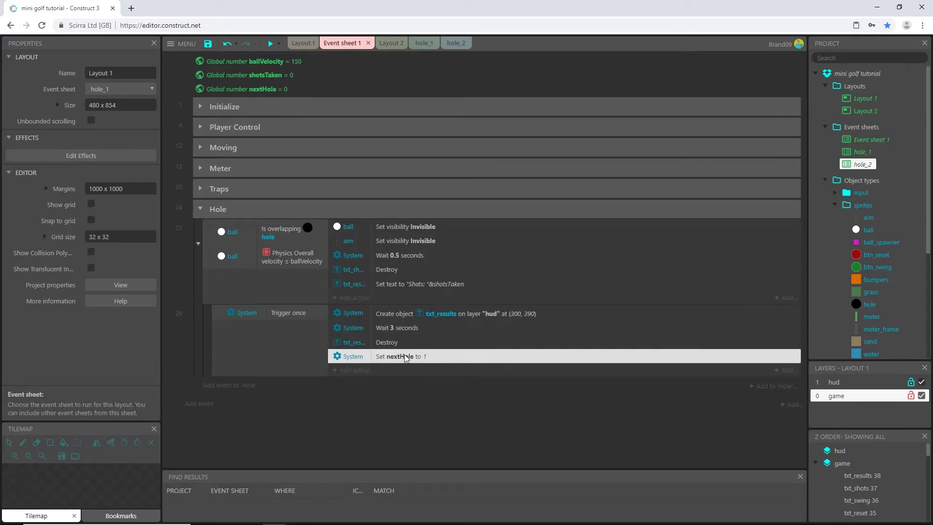
{"action": "left_click", "coordinate": [422, 43]}
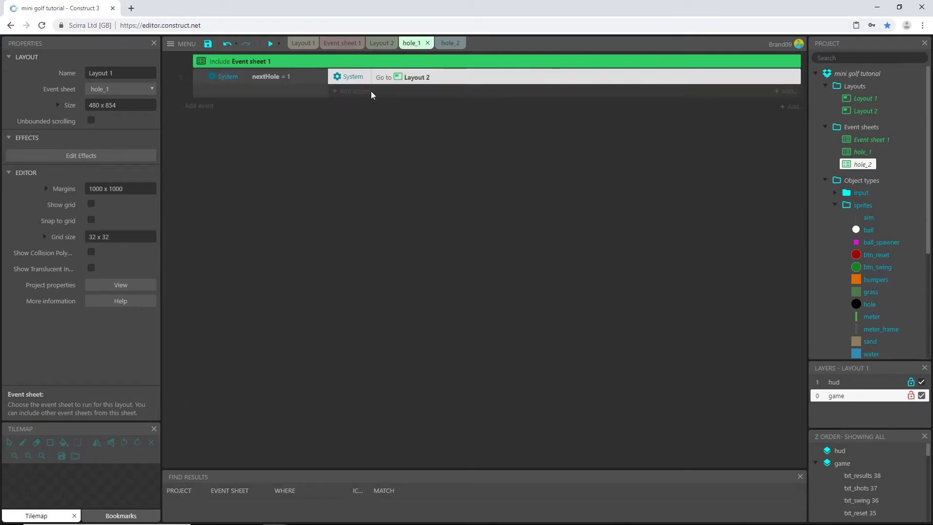
{"action": "left_click", "coordinate": [265, 77]}
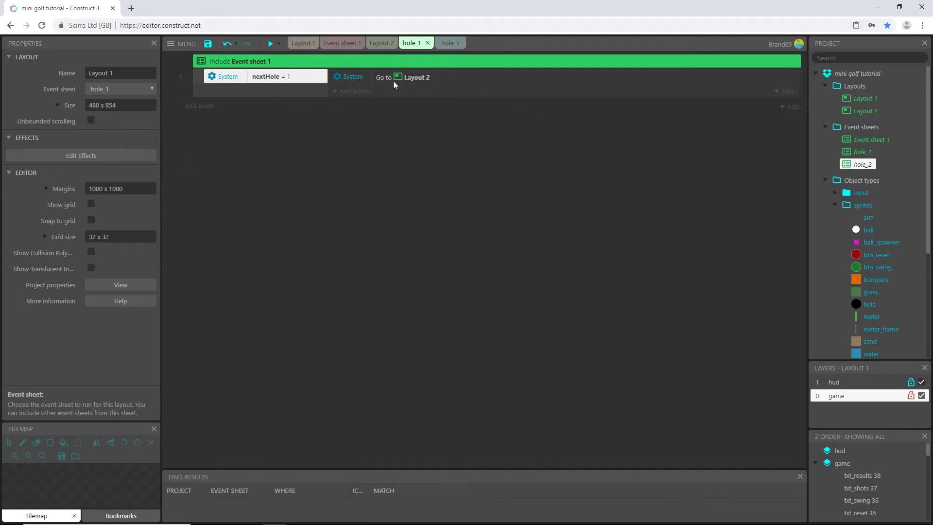
- Set Layout 2's Event sheet property to hole_2 and open the empty hole_2 sheet
{"action": "left_click", "coordinate": [407, 79]}
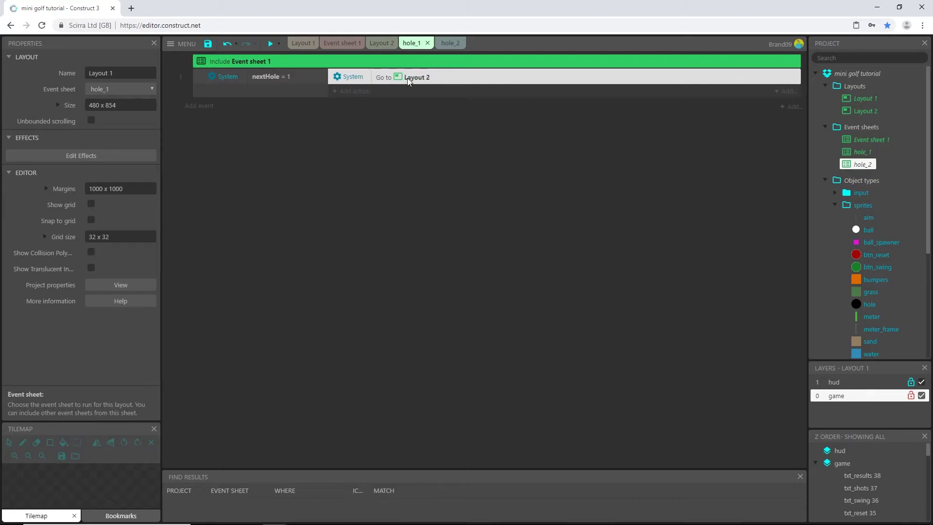
{"action": "left_click", "coordinate": [390, 43]}
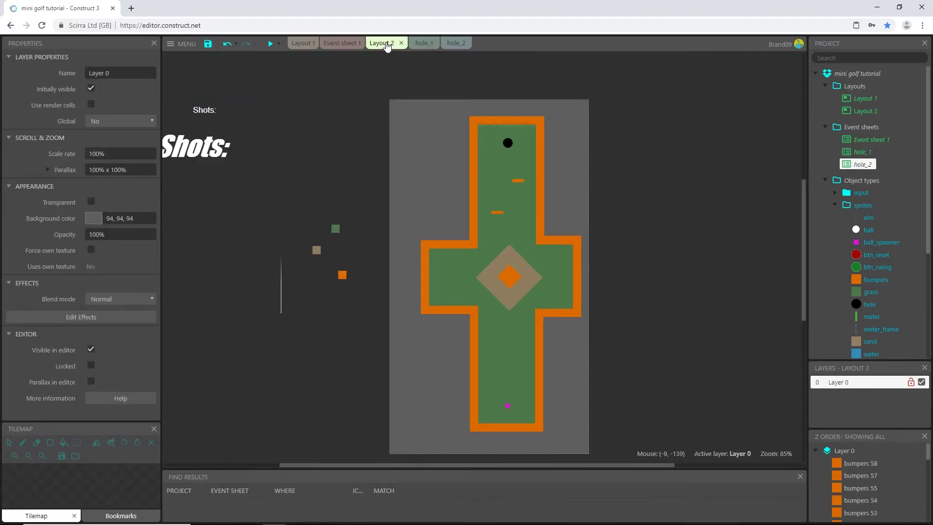
{"action": "left_click", "coordinate": [299, 93]}
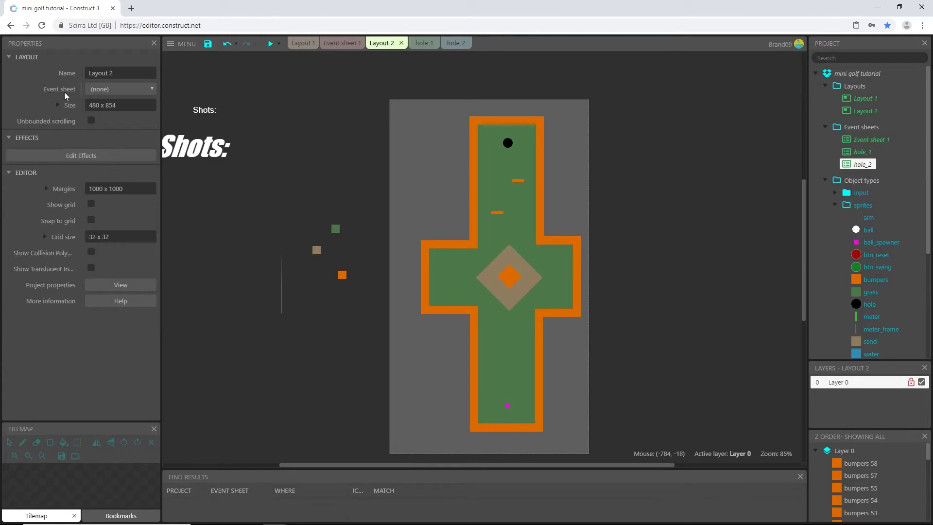
{"action": "left_click", "coordinate": [140, 90]}
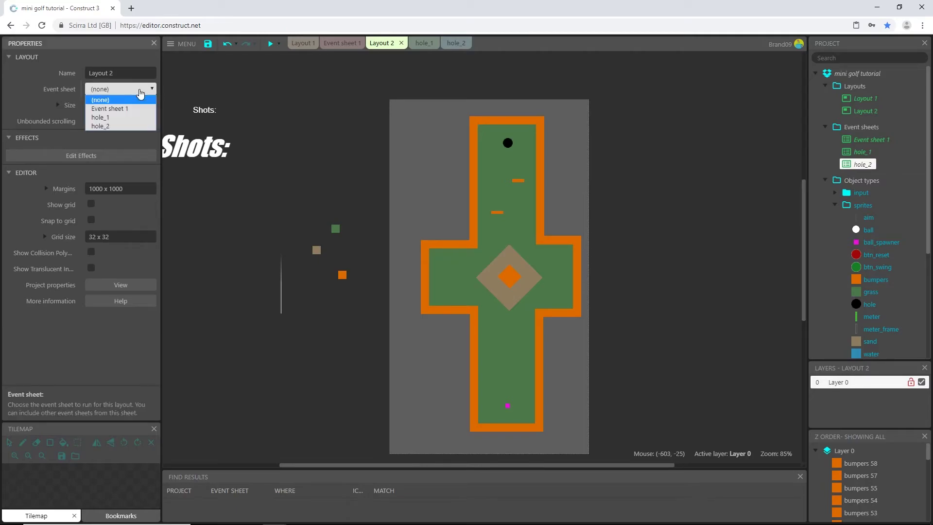
{"action": "left_click", "coordinate": [107, 125]}
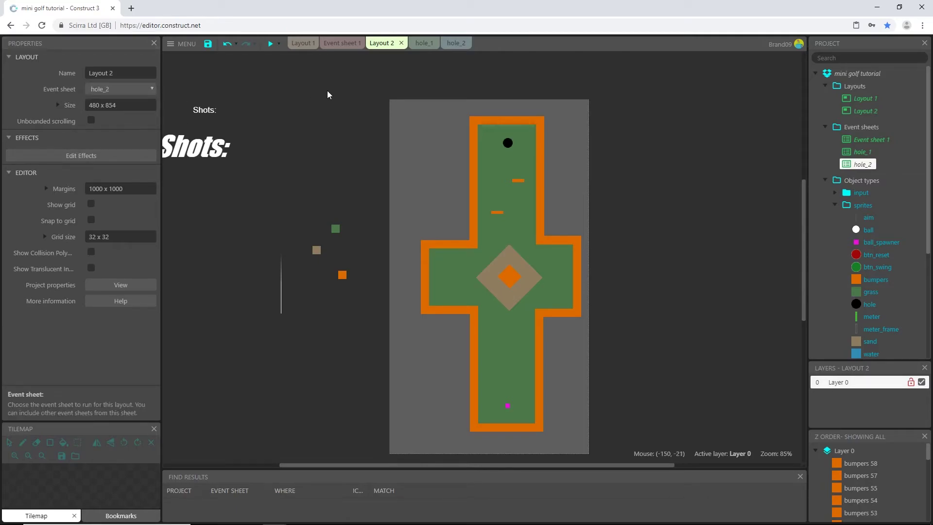
{"action": "left_click", "coordinate": [462, 44]}
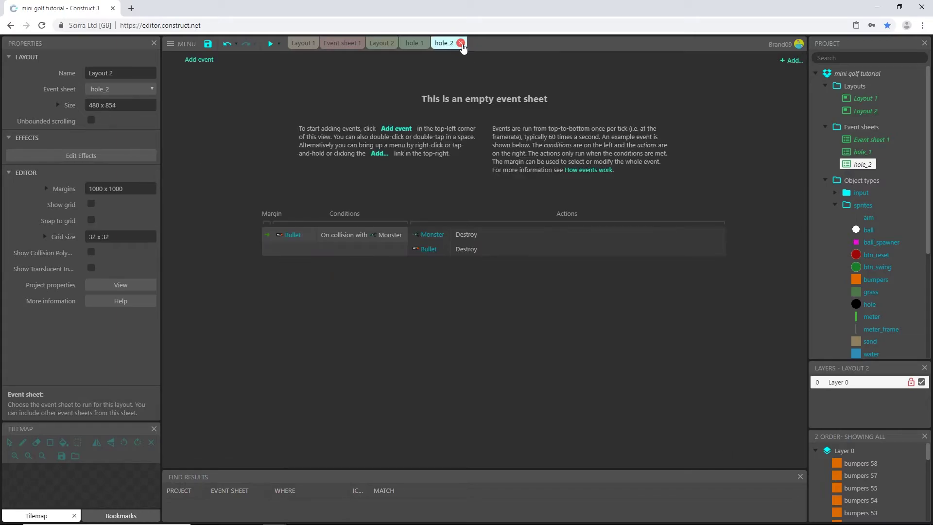
- Add an include of Event sheet 1 to the empty hole_2 sheet
{"action": "left_click", "coordinate": [461, 44]}
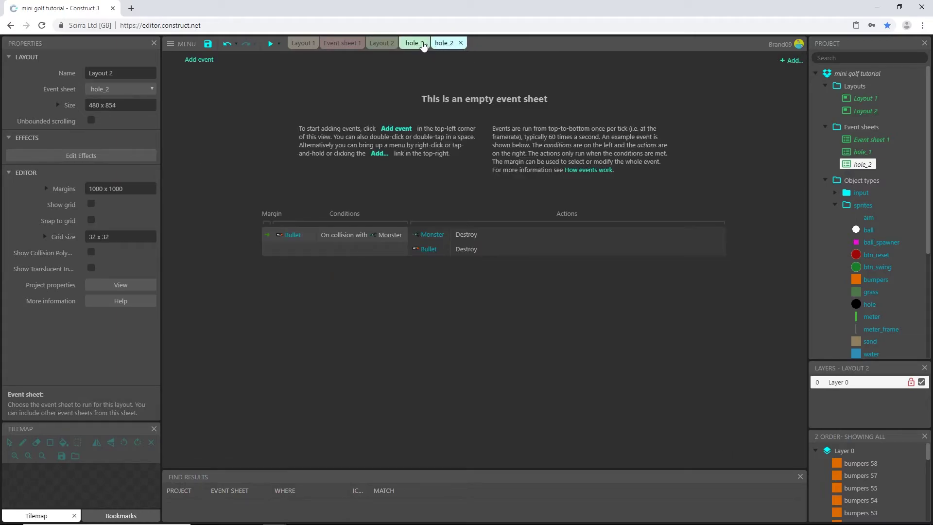
{"action": "left_click", "coordinate": [448, 45]}
{"action": "right_click", "coordinate": [226, 119]}
{"action": "left_click", "coordinate": [282, 194]}
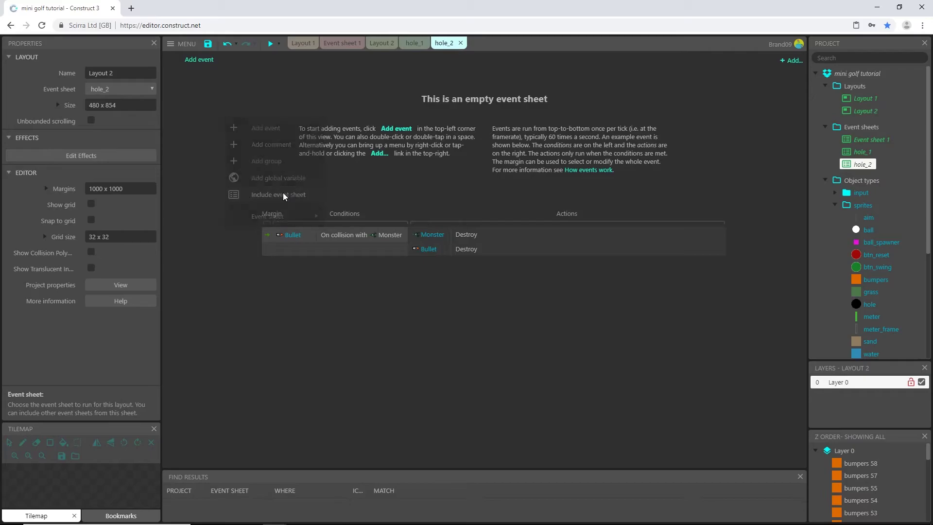
{"action": "left_click", "coordinate": [400, 209]}
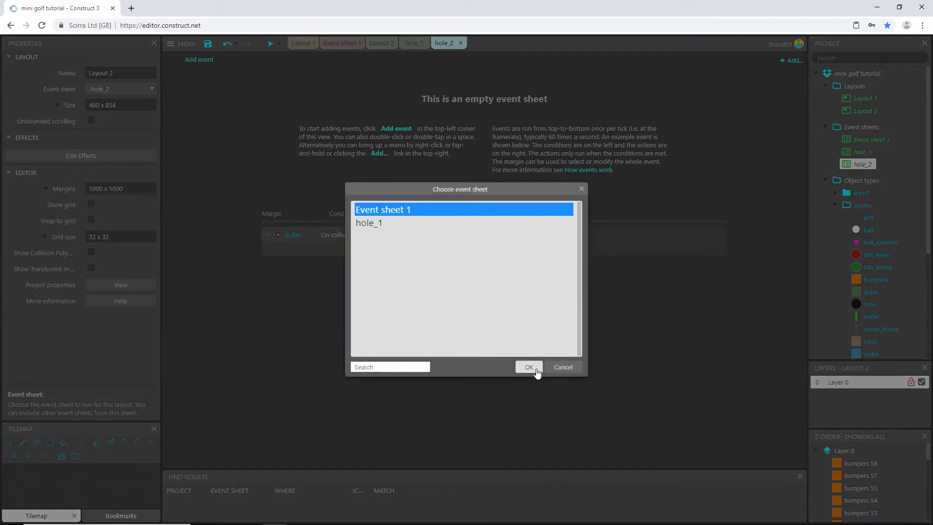
{"action": "left_click", "coordinate": [529, 367]}
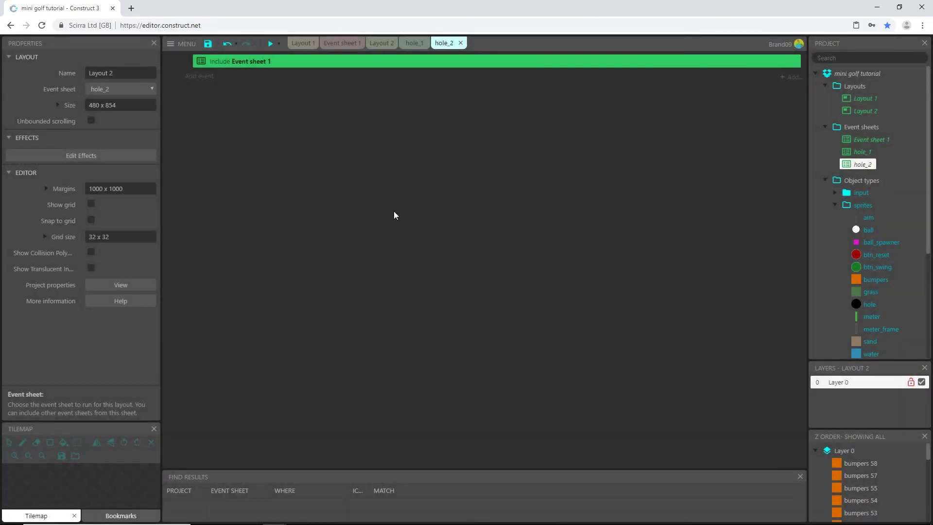
- Add a System Compare variable condition in hole_2 checking nextHole = 1
{"action": "left_click", "coordinate": [209, 78]}
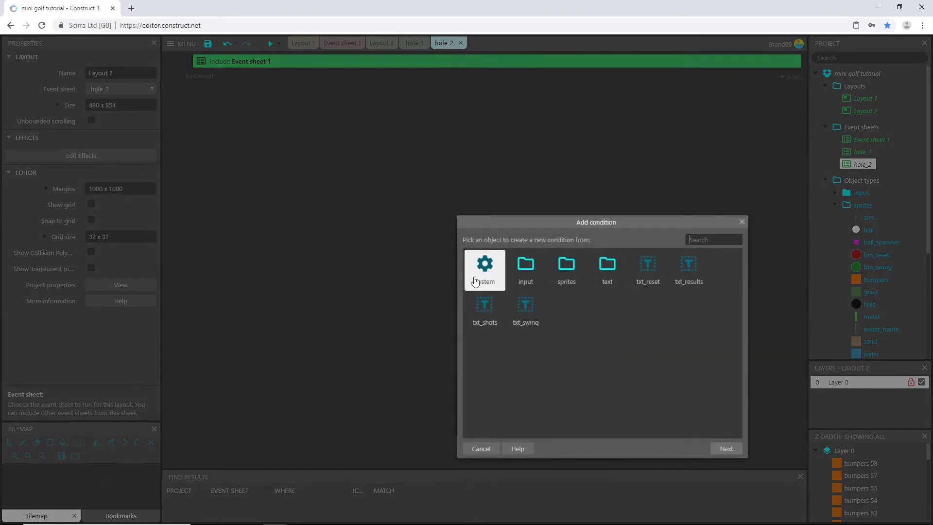
{"action": "double_click", "coordinate": [484, 264]}
{"action": "type", "text": "comp"}
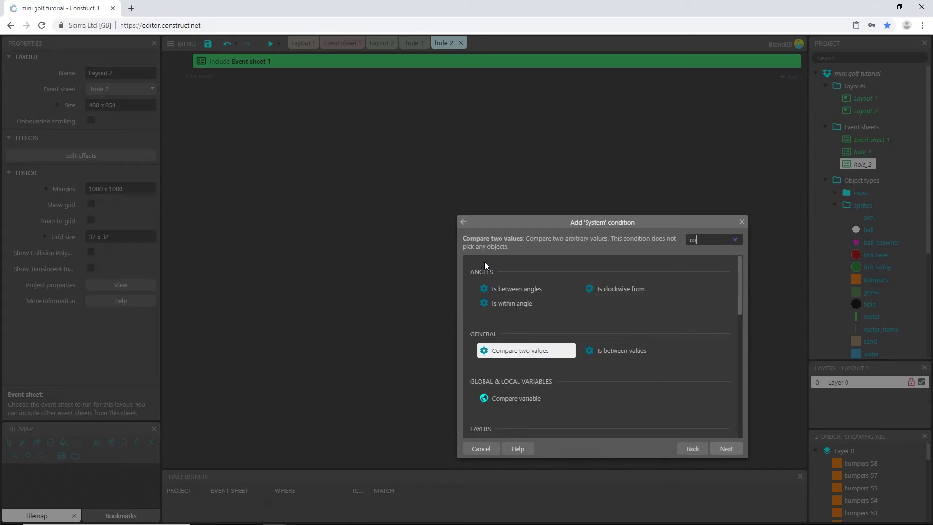
{"action": "double_click", "coordinate": [516, 398]}
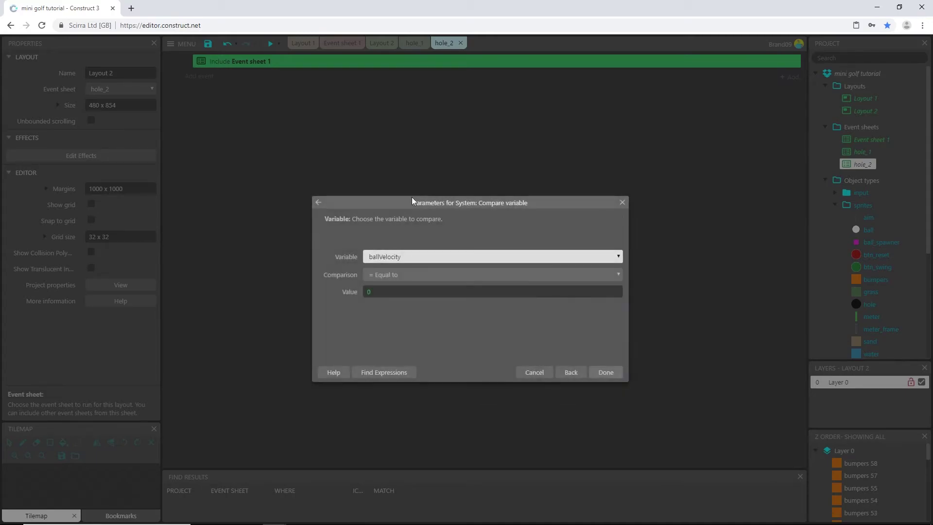
{"action": "left_click", "coordinate": [404, 256]}
{"action": "left_click", "coordinate": [398, 278]}
{"action": "left_click", "coordinate": [366, 293]}
{"action": "type", "text": "1"}
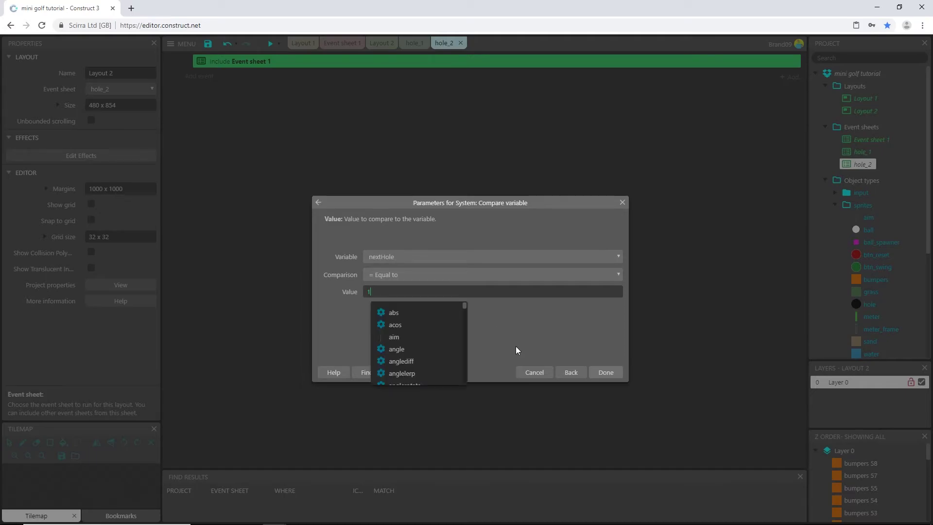
{"action": "left_click", "coordinate": [607, 373]}
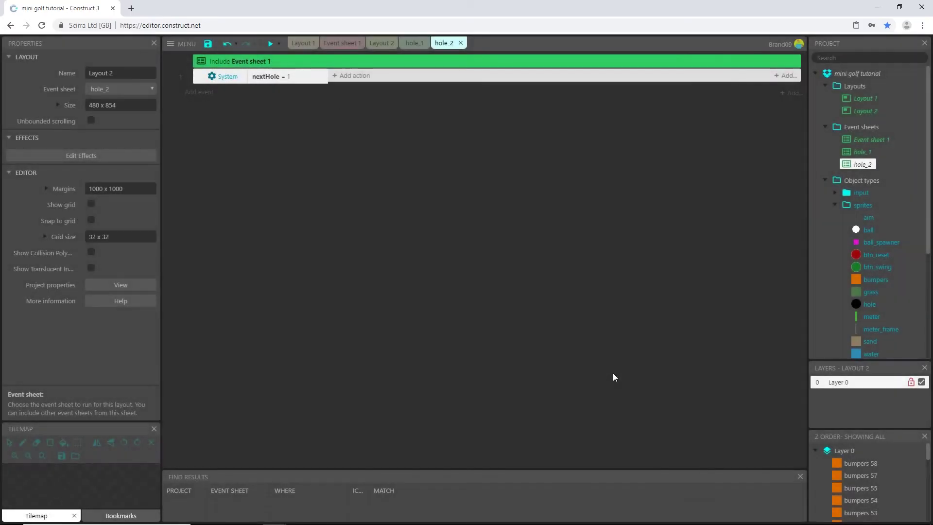
- Add a System 'Go to layout' action targeting Layout 1 to hole_2's nextHole = 1 event
{"action": "left_click", "coordinate": [358, 76]}
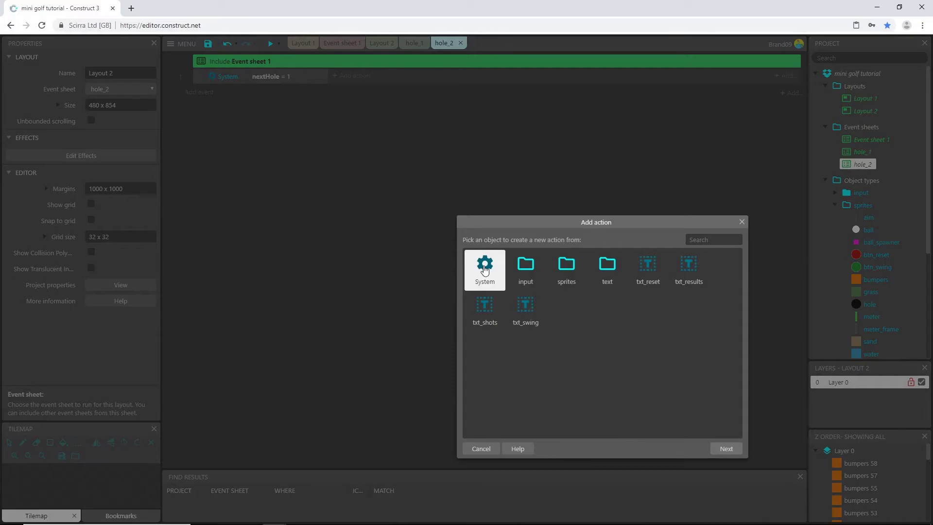
{"action": "double_click", "coordinate": [484, 270]}
{"action": "type", "text": "go to"}
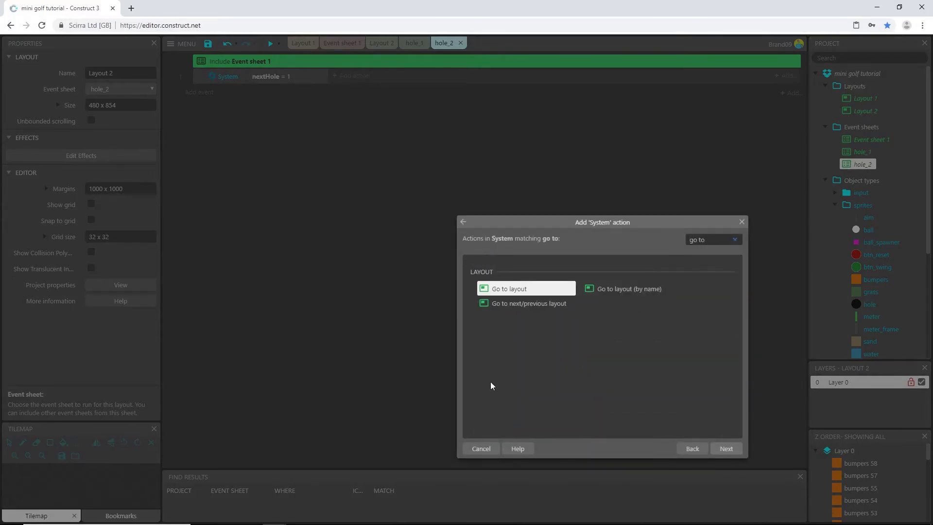
{"action": "double_click", "coordinate": [533, 288]}
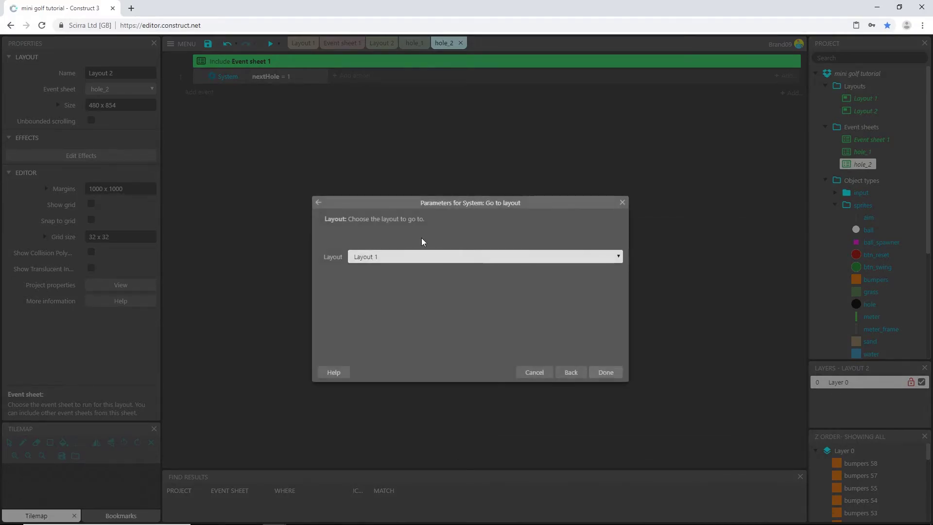
{"action": "left_click", "coordinate": [389, 257]}
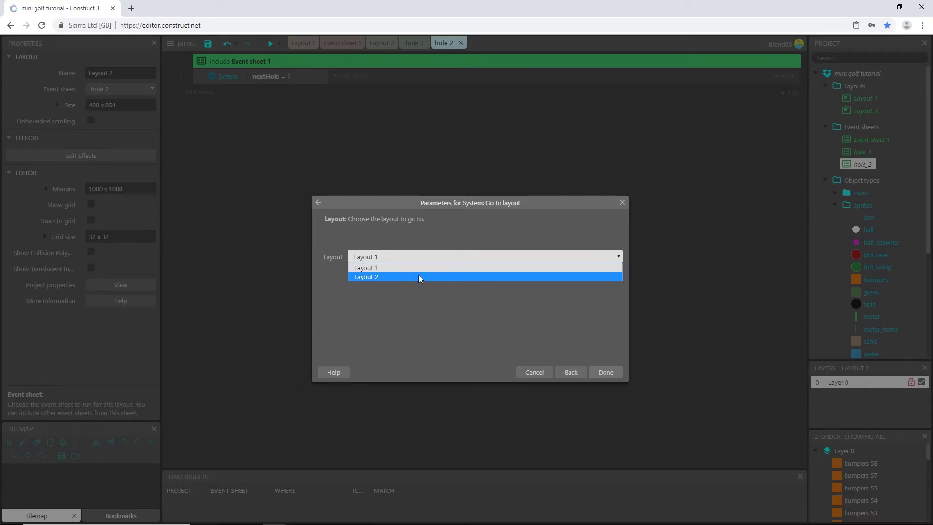
{"action": "left_click", "coordinate": [376, 268]}
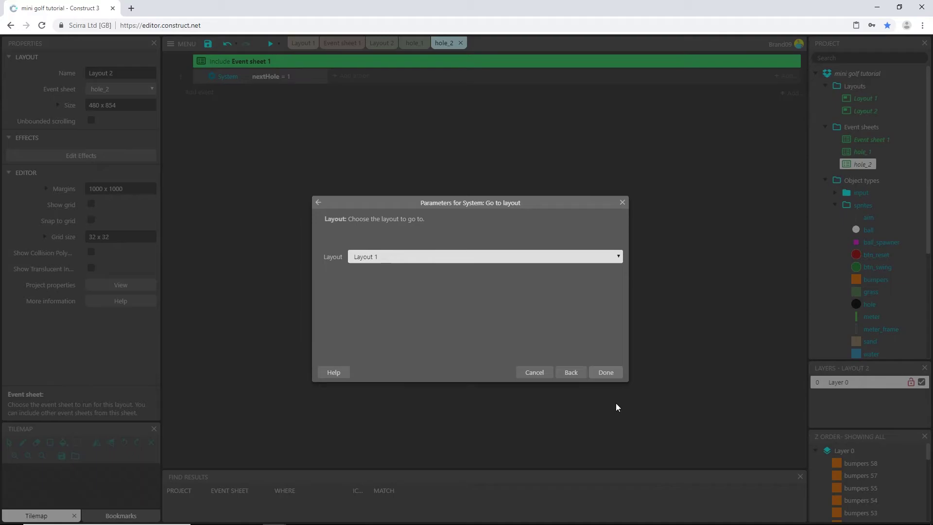
{"action": "left_click", "coordinate": [615, 379]}
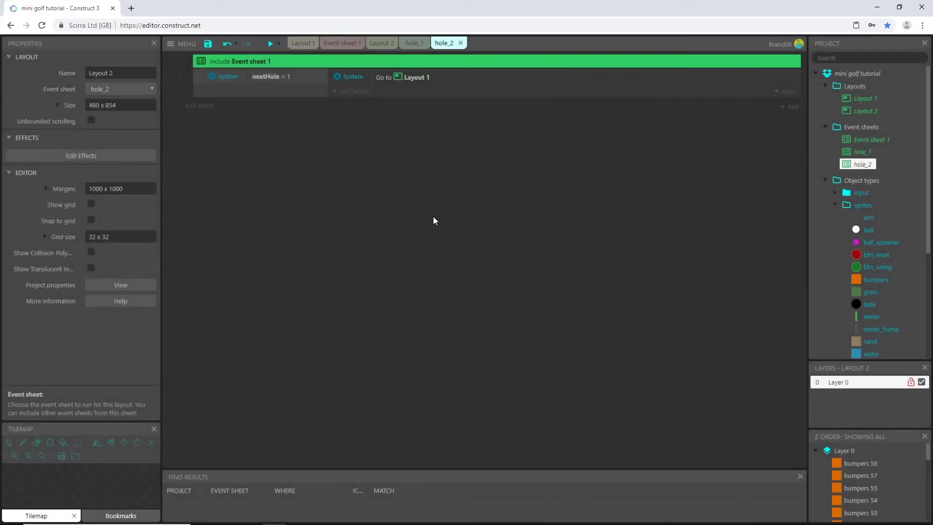
- Compare the hole_1 event sheet with the Layout 2 course
{"action": "left_click", "coordinate": [414, 44]}
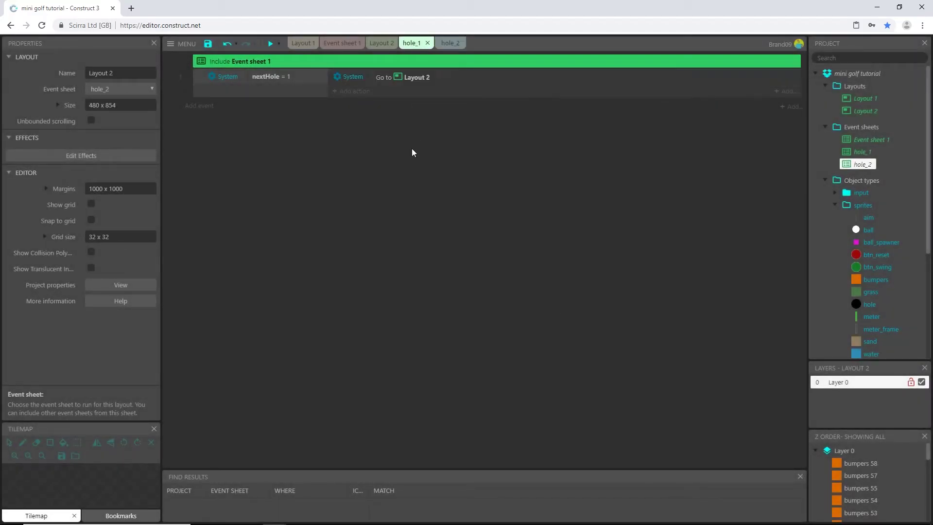
{"action": "left_click", "coordinate": [383, 44]}
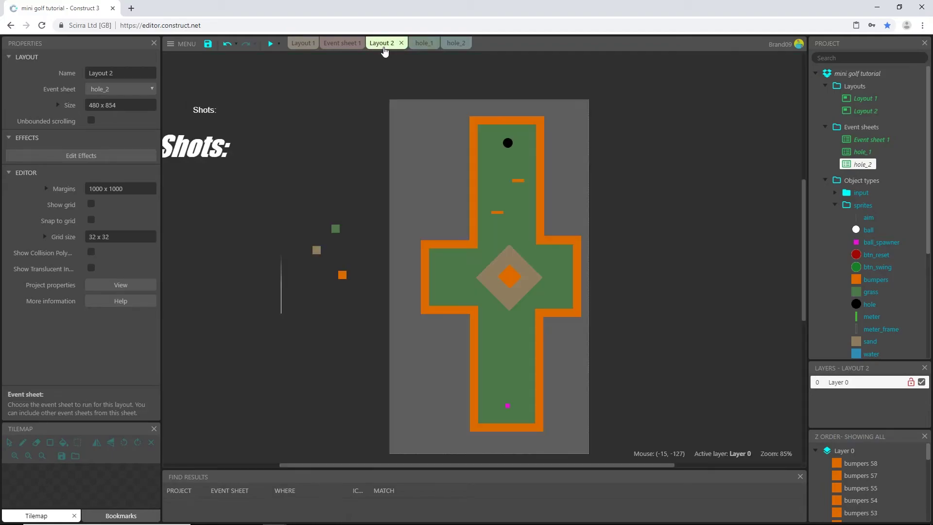
{"action": "left_click", "coordinate": [425, 44]}
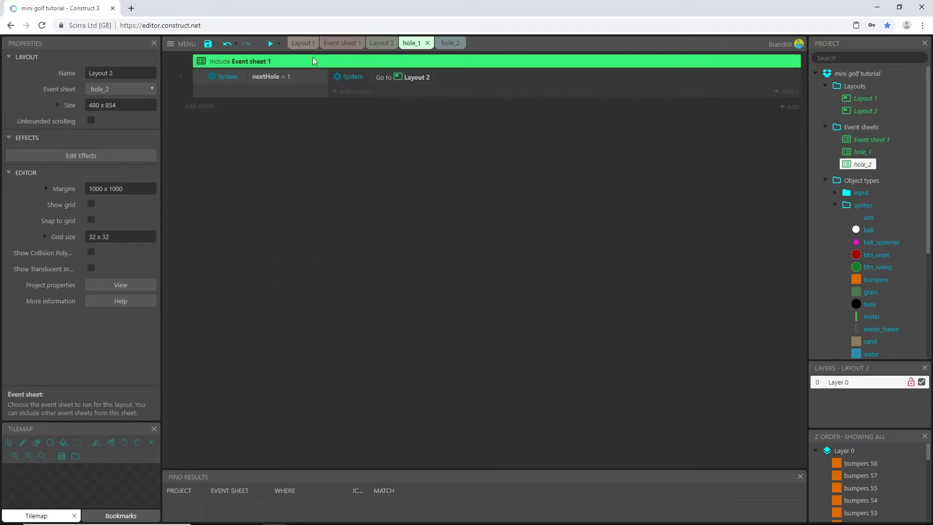
- Collapse the Hole group in Event sheet 1 and save the project
{"action": "left_click", "coordinate": [342, 44]}
{"action": "left_click", "coordinate": [200, 210]}
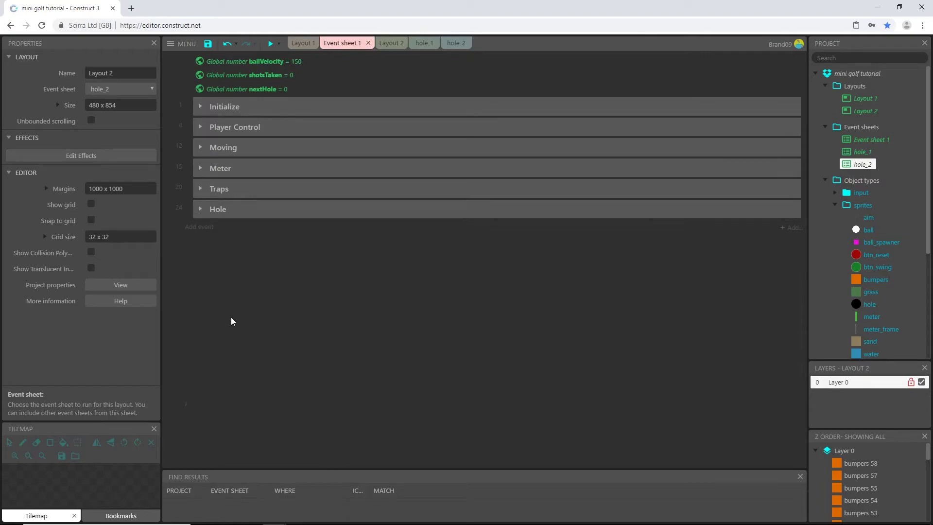
{"action": "left_click", "coordinate": [207, 45]}
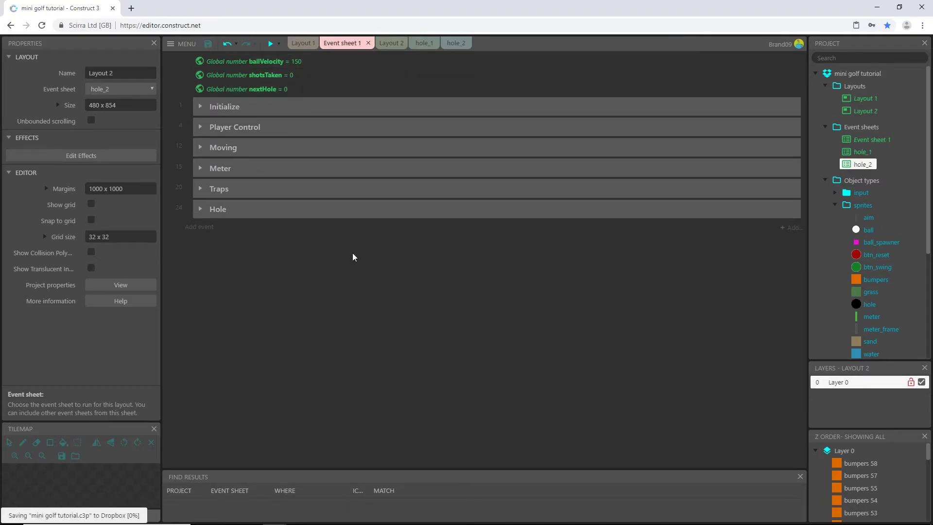
- Briefly preview the cross-shaped hole, then switch to Layout 1 and show the preview modes
{"action": "left_click", "coordinate": [271, 44]}
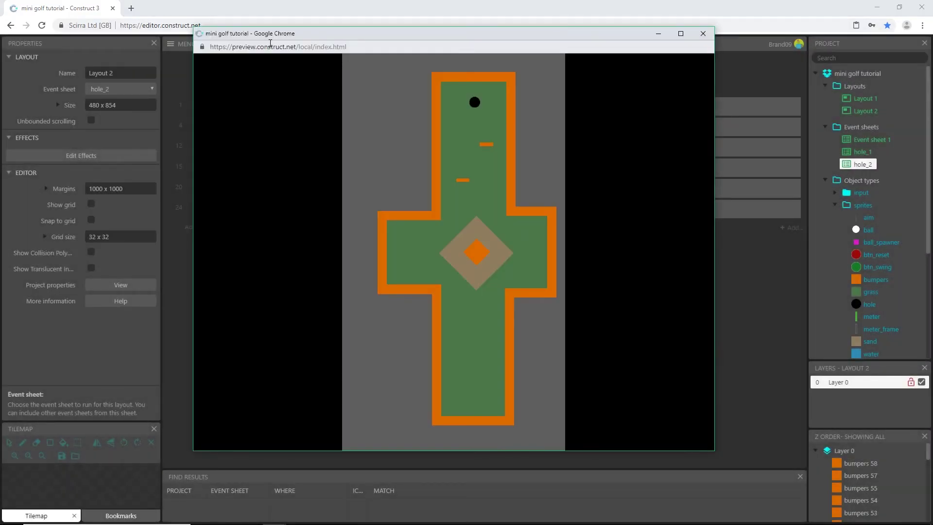
{"action": "left_click", "coordinate": [703, 32]}
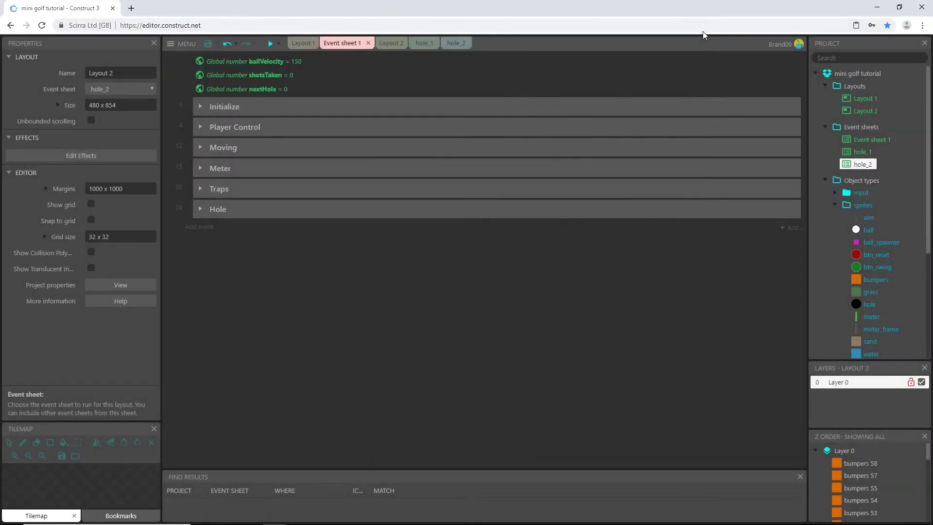
{"action": "left_click", "coordinate": [303, 44]}
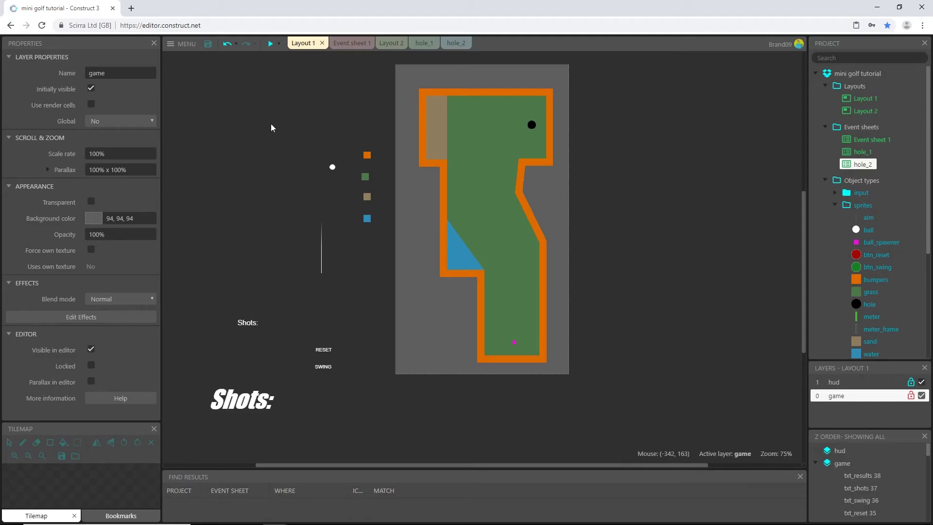
{"action": "left_click", "coordinate": [279, 44]}
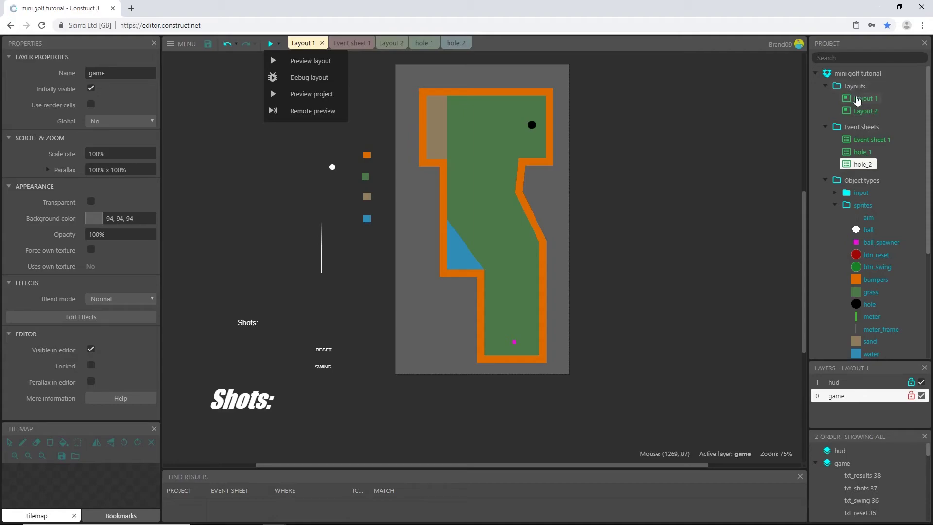
- Preview the whole project maximized and sink hole 1 in two swings, loading Layout 2
{"action": "left_click", "coordinate": [307, 95]}
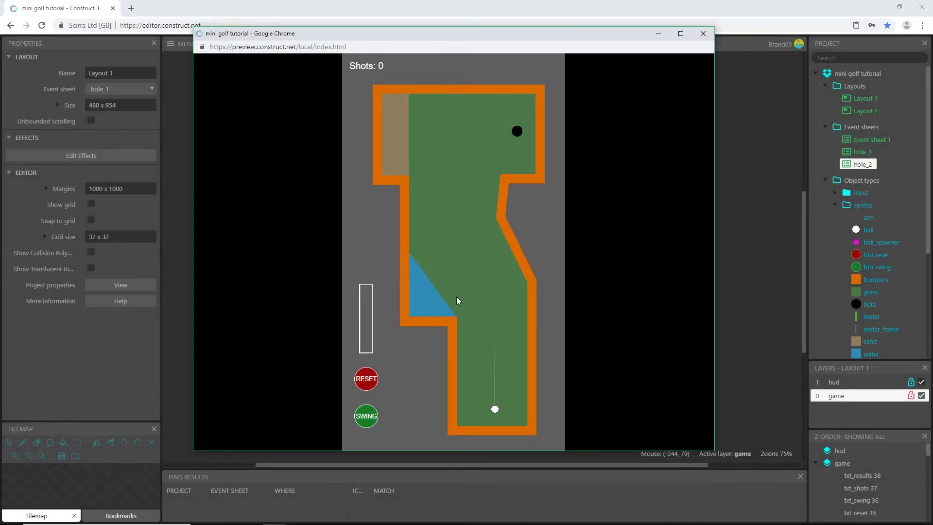
{"action": "left_click", "coordinate": [681, 34]}
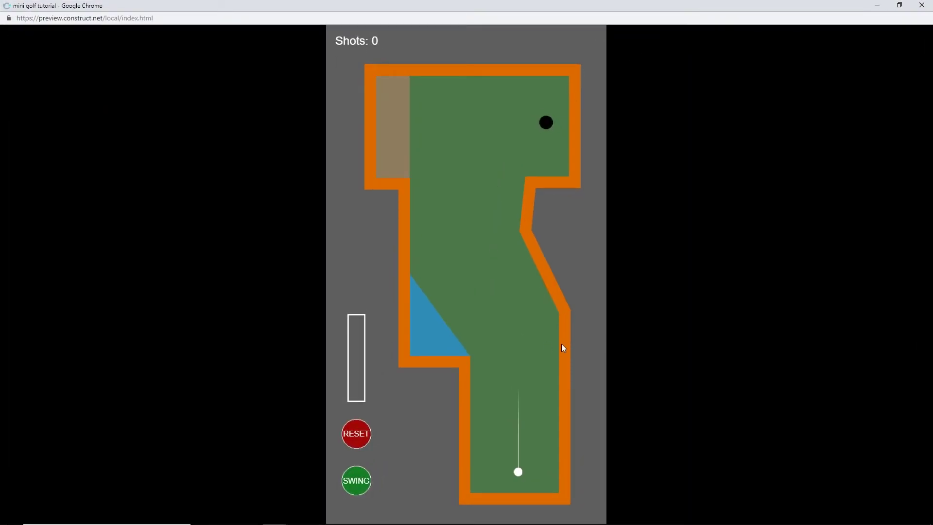
{"action": "left_click_drag", "start_coordinate": [541, 298], "coordinate": [488, 282]}
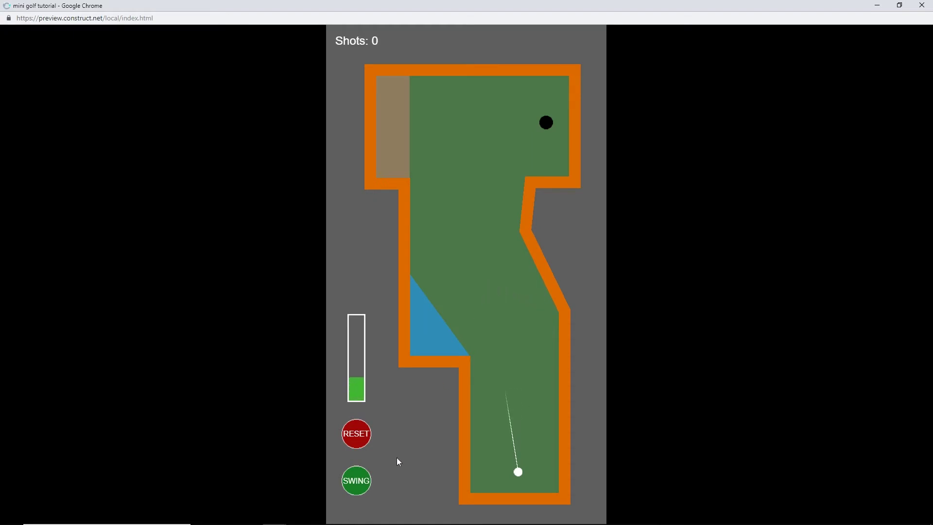
{"action": "left_click", "coordinate": [356, 483]}
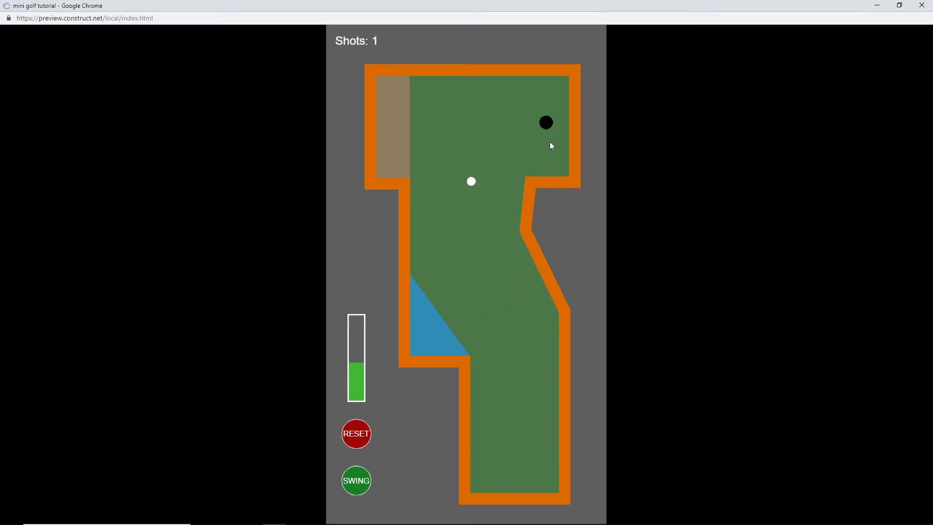
{"action": "left_click_drag", "start_coordinate": [552, 140], "coordinate": [546, 122]}
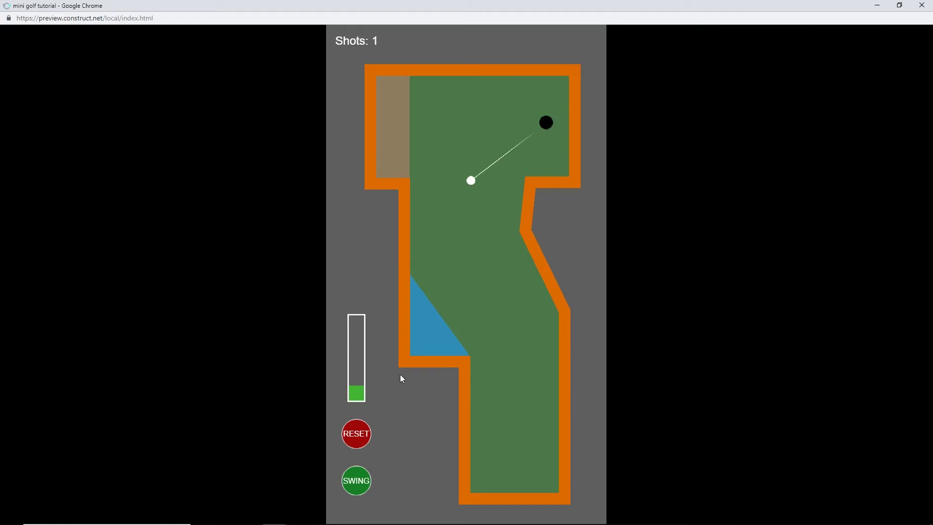
{"action": "left_click", "coordinate": [362, 484]}
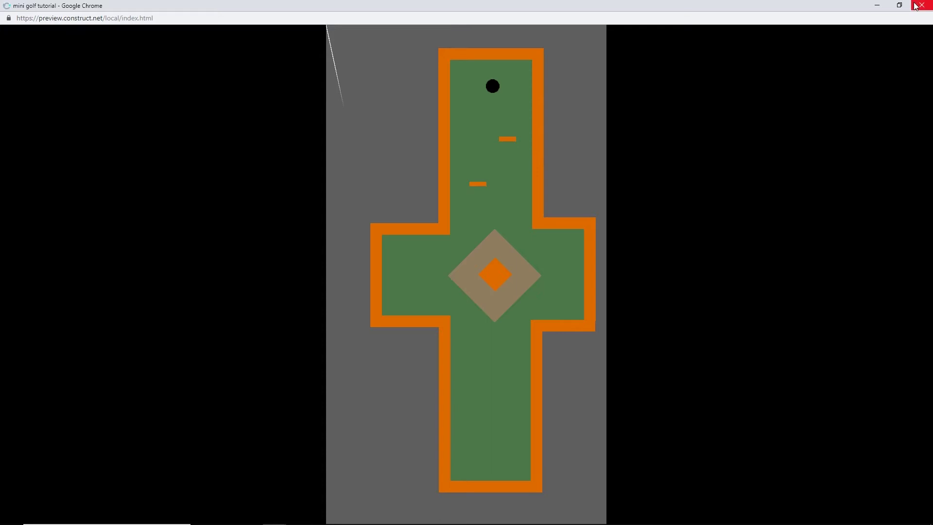
{"action": "left_click", "coordinate": [899, 5]}
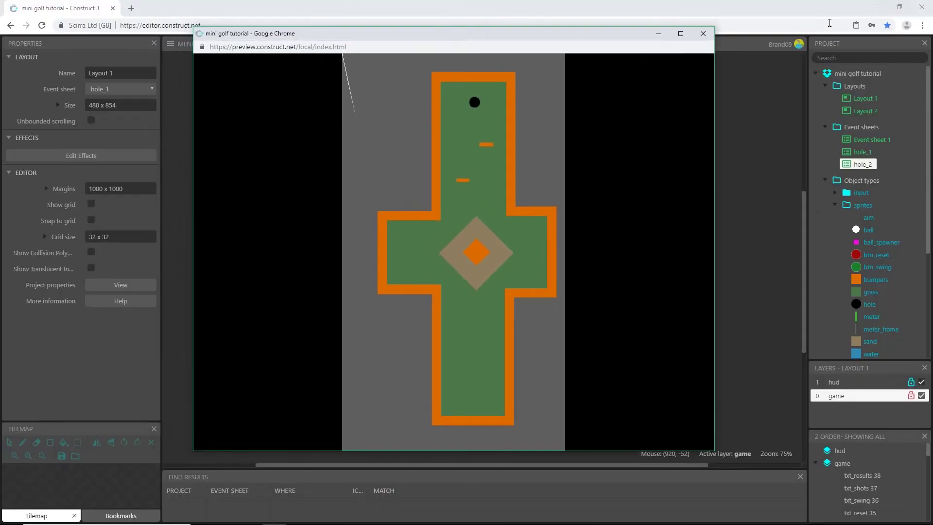
{"action": "left_click", "coordinate": [701, 34]}
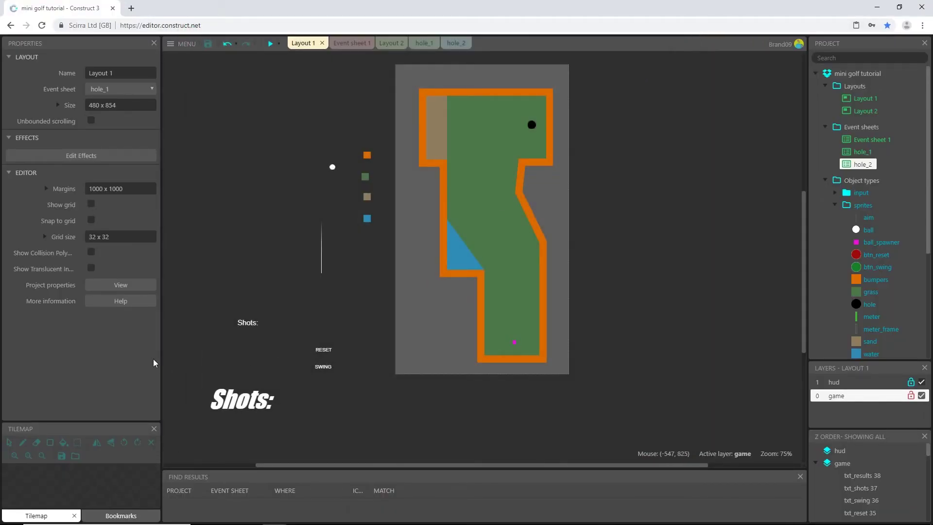
{"action": "left_click", "coordinate": [400, 44]}
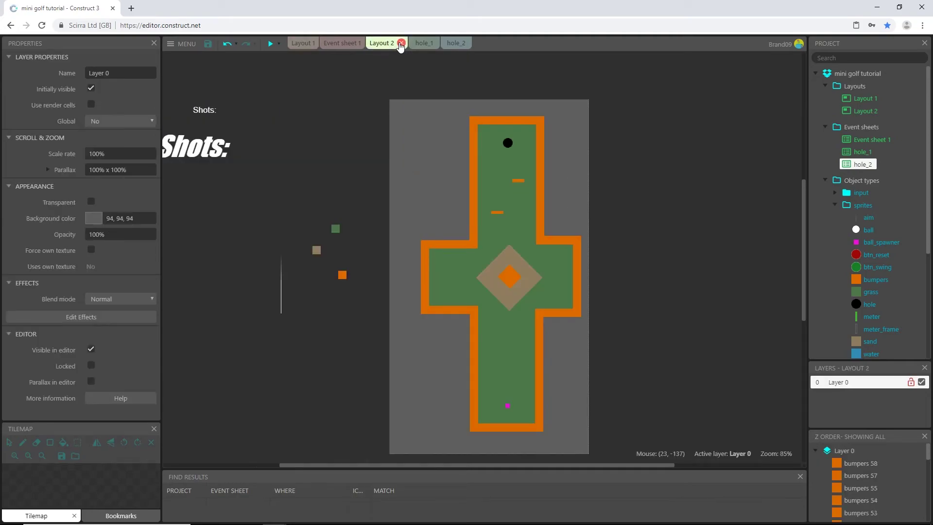
{"action": "left_click", "coordinate": [347, 43]}
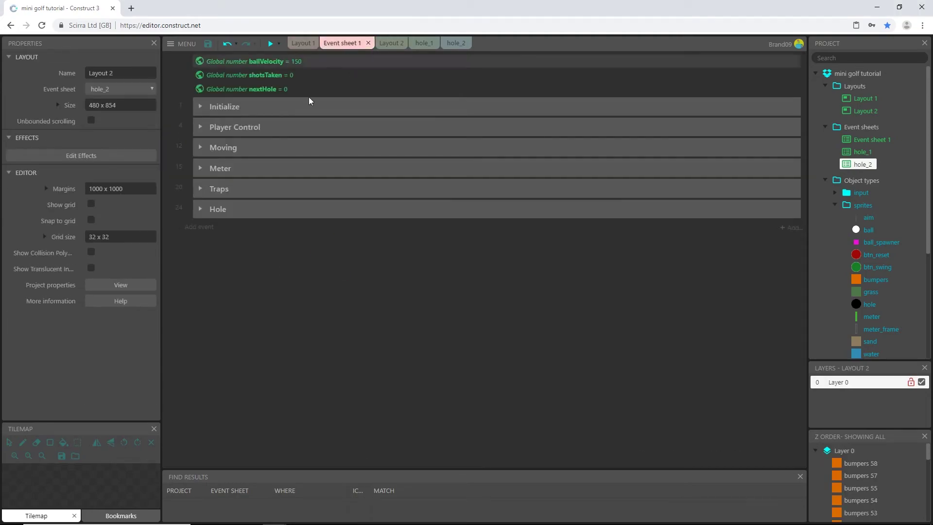
{"action": "left_click", "coordinate": [199, 209]}
{"action": "left_click", "coordinate": [200, 209]}
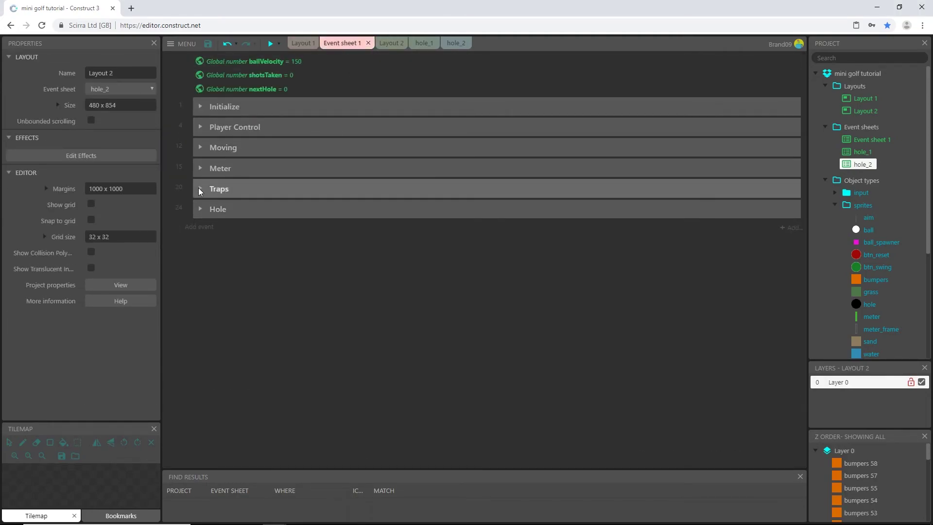
{"action": "left_click", "coordinate": [200, 189]}
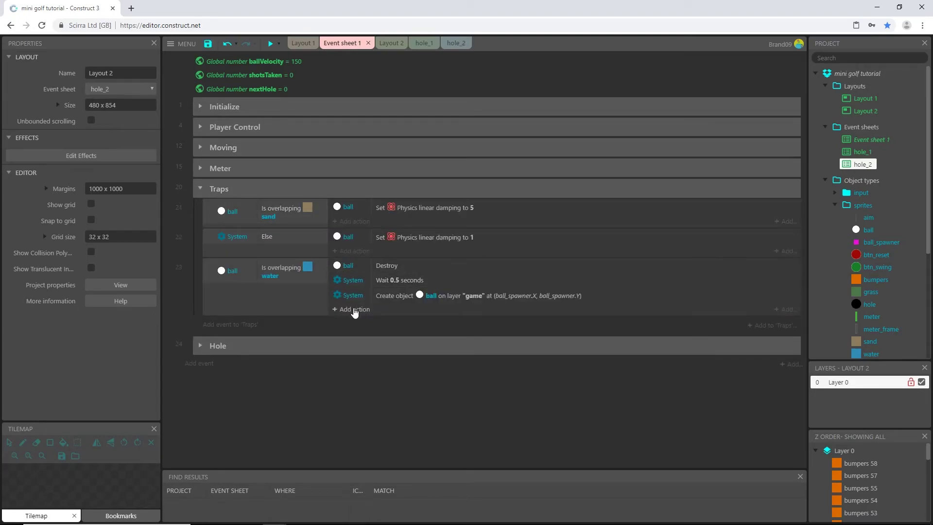
{"action": "left_click", "coordinate": [199, 187]}
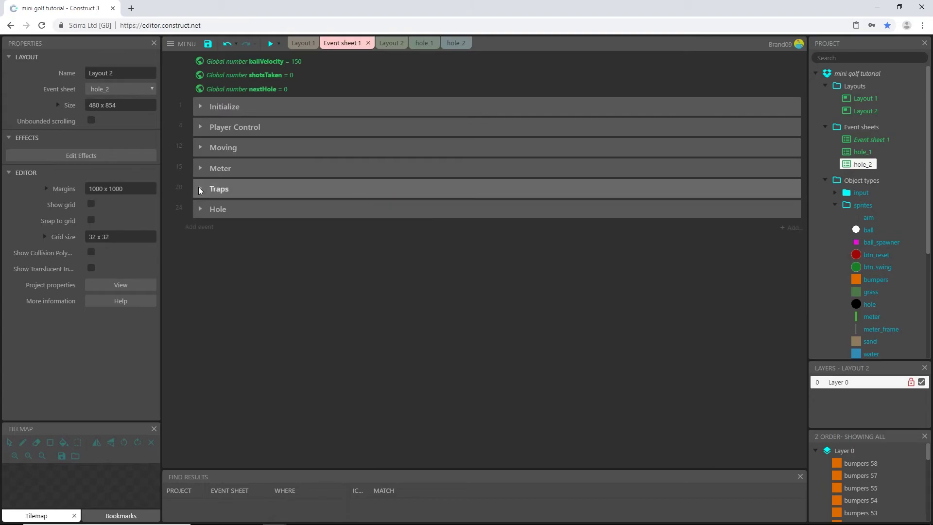
{"action": "left_click", "coordinate": [199, 107]}
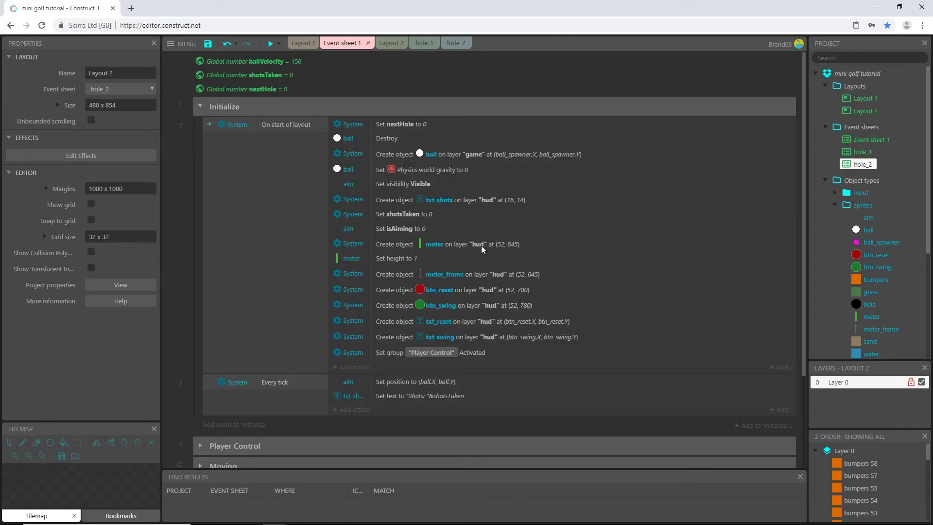
{"action": "left_click", "coordinate": [421, 246]}
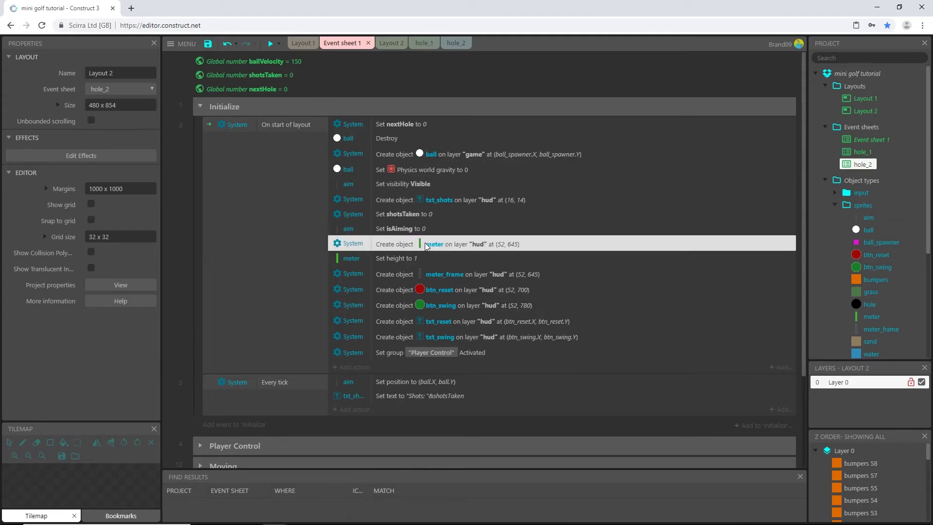
{"action": "left_click", "coordinate": [486, 276]}
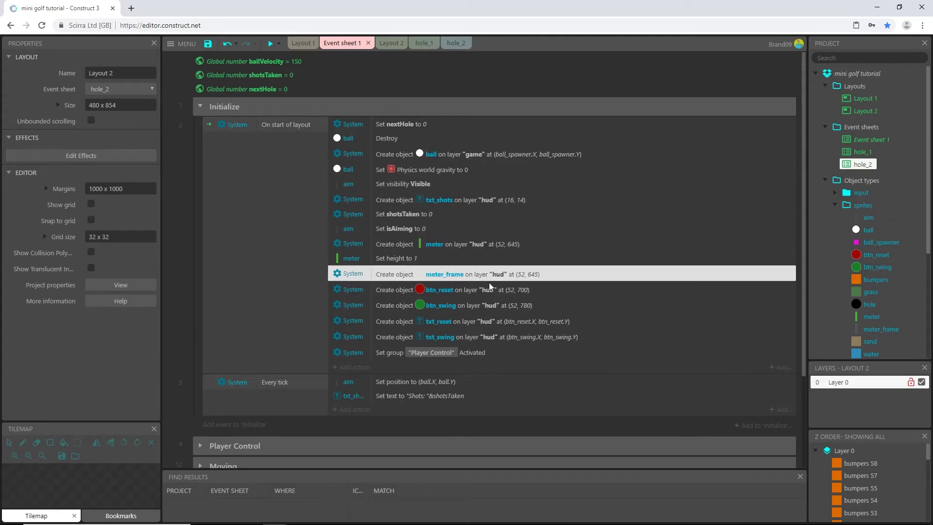
{"action": "left_click", "coordinate": [490, 293]}
{"action": "left_click", "coordinate": [501, 275]}
{"action": "left_click", "coordinate": [492, 291]}
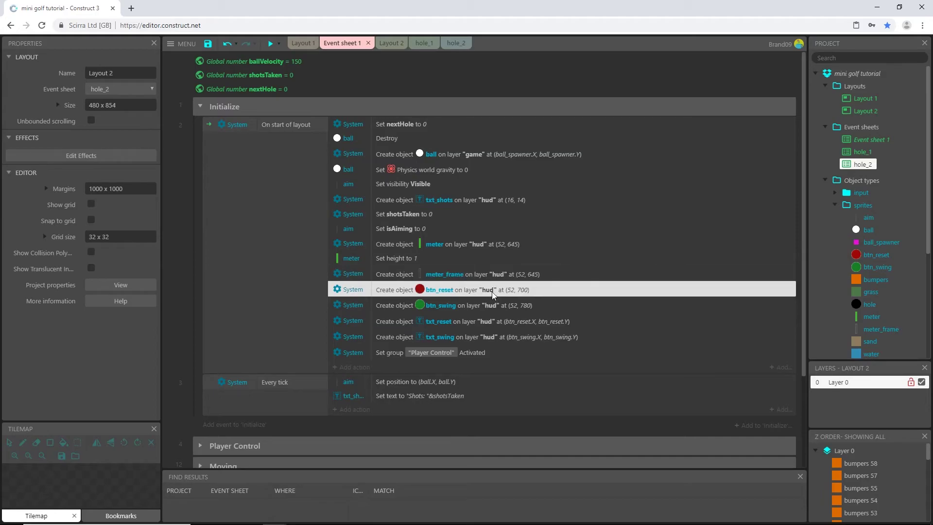
{"action": "left_click", "coordinate": [492, 308]}
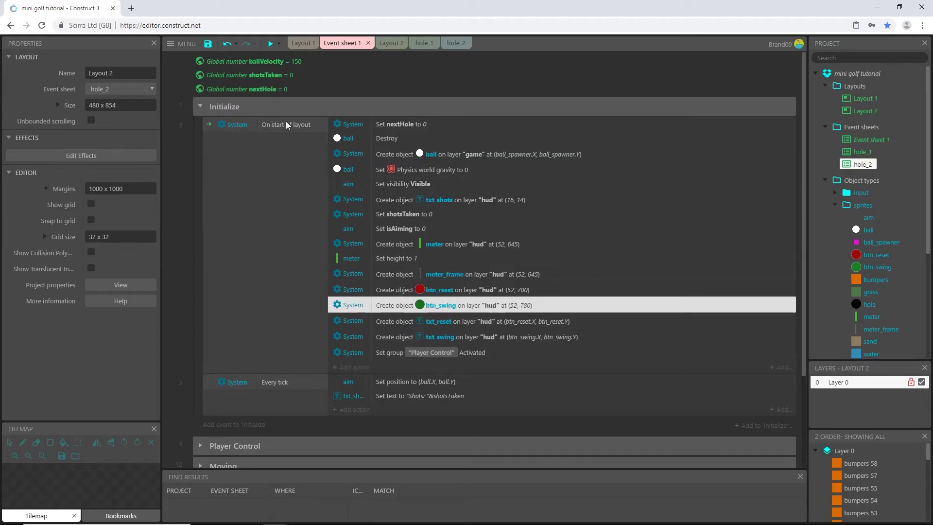
{"action": "left_click", "coordinate": [199, 108]}
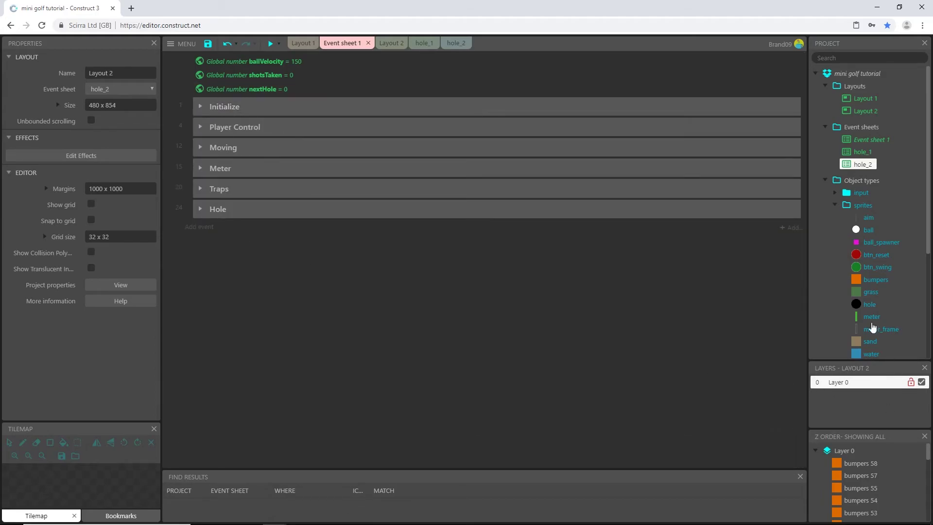
- Rename Layout 2's Layer 0 to game
{"action": "left_click", "coordinate": [392, 47]}
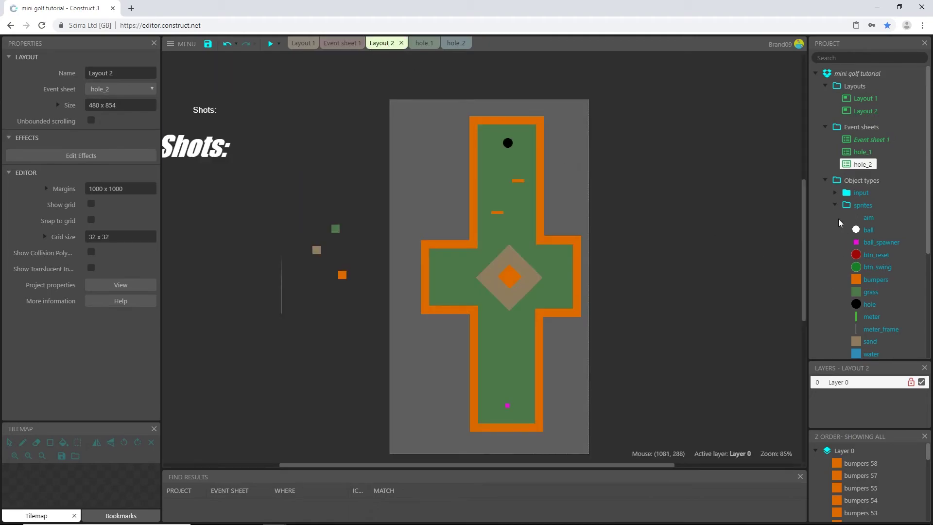
{"action": "left_click", "coordinate": [853, 112]}
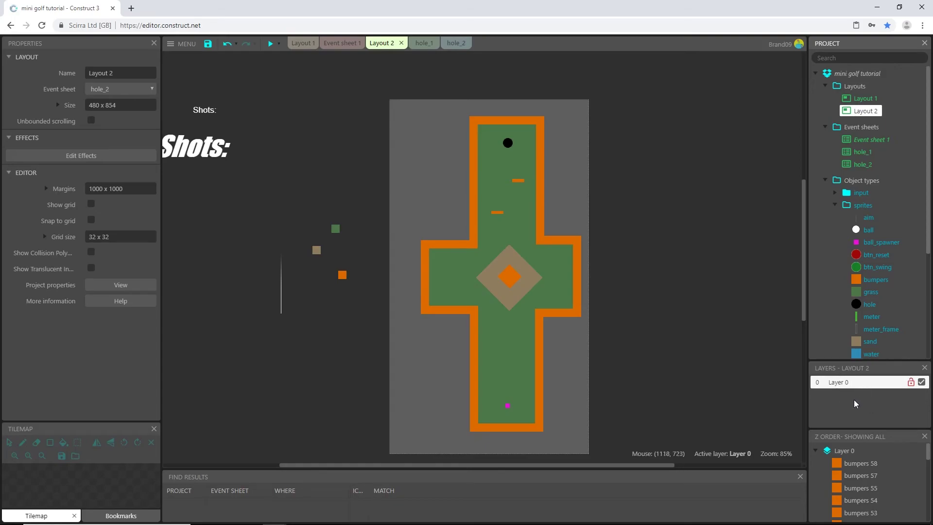
{"action": "left_click", "coordinate": [865, 384]}
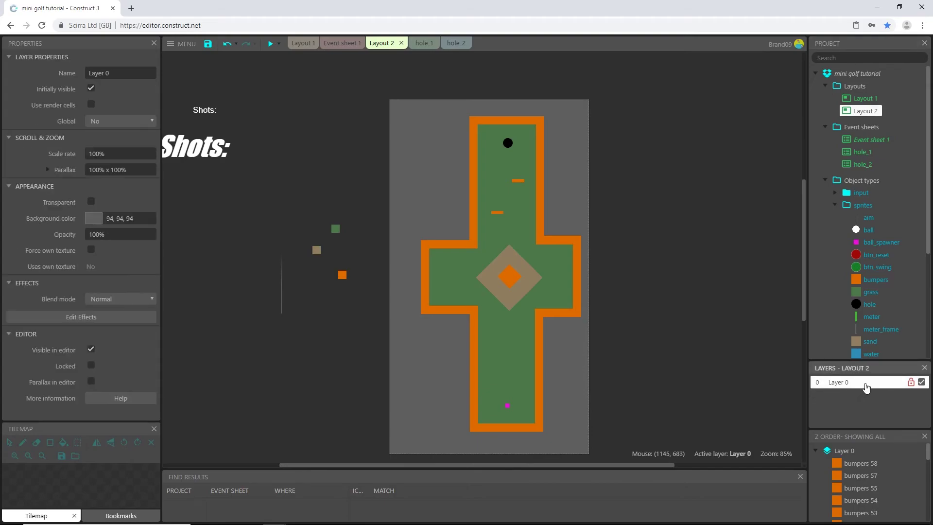
{"action": "double_click", "coordinate": [867, 387]}
{"action": "left_click", "coordinate": [120, 74]}
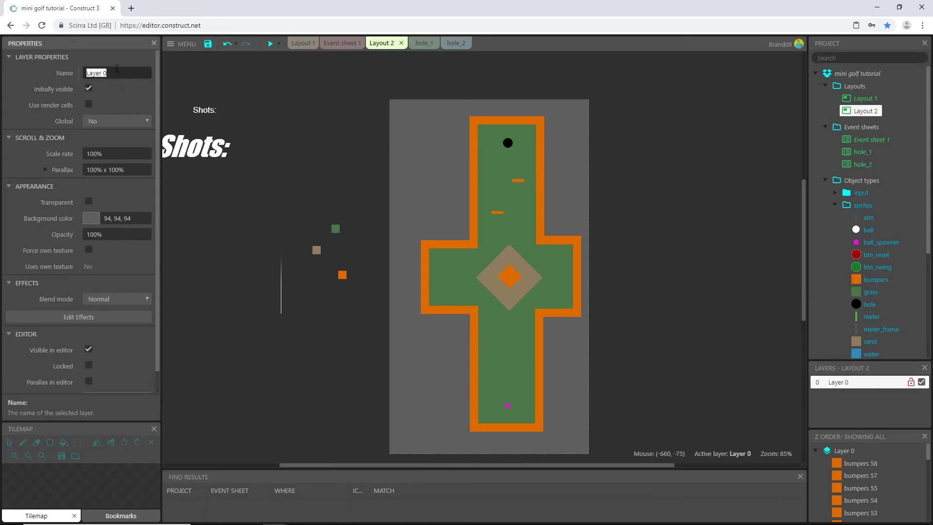
{"action": "type", "text": "game"}
{"action": "key", "text": "Return"}
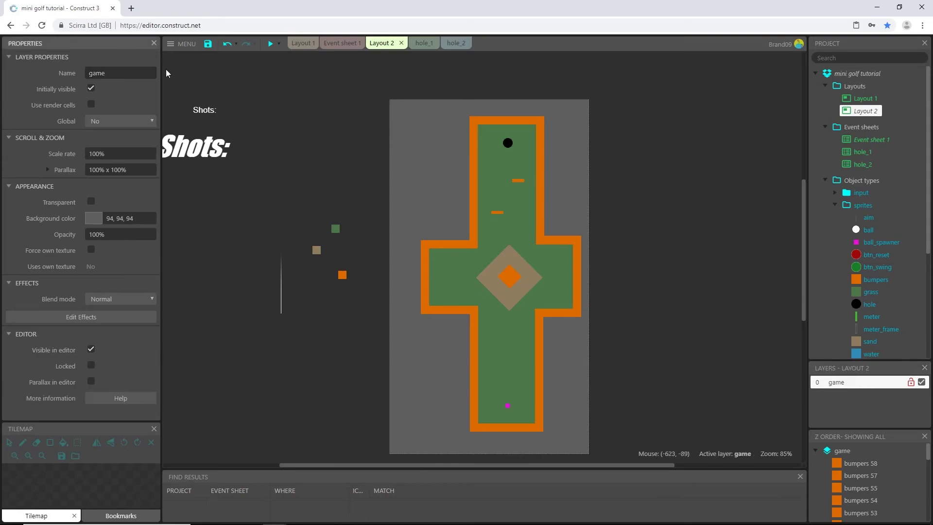
- Add a new layer named hud at the top, above game
{"action": "right_click", "coordinate": [840, 404]}
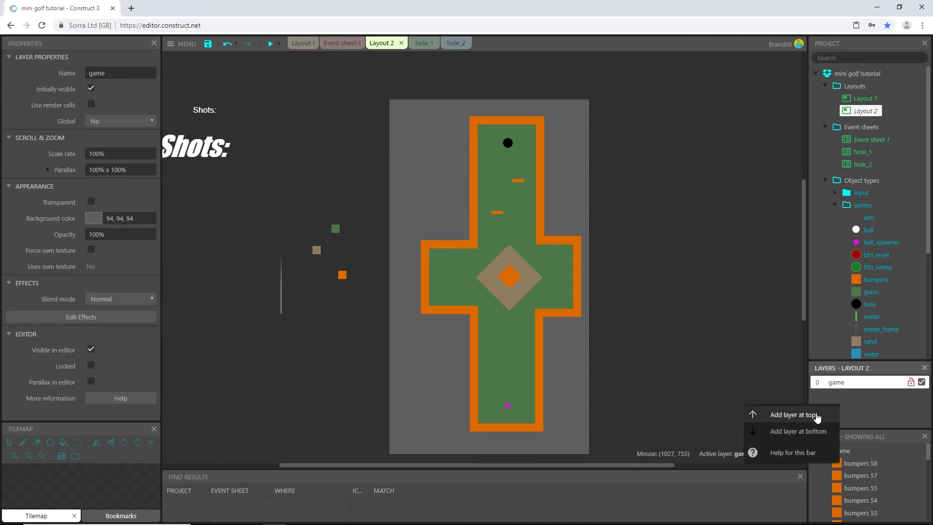
{"action": "left_click", "coordinate": [817, 415]}
{"action": "type", "text": "h"}
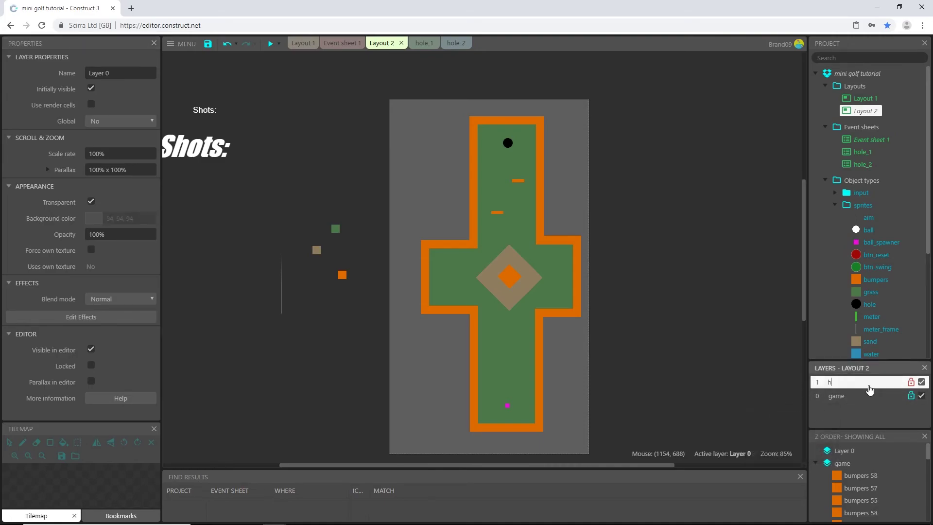
{"action": "type", "text": "ud"}
{"action": "key", "text": "Return"}
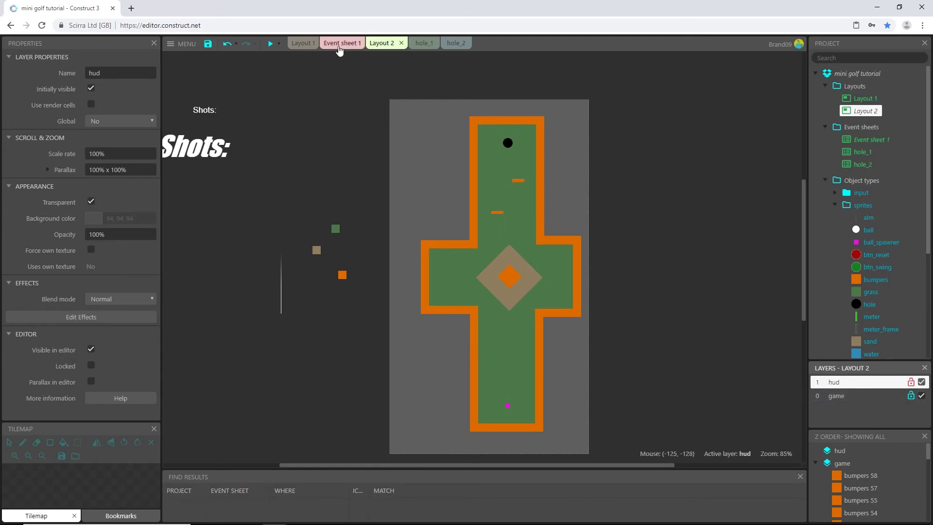
- Briefly preview from Layout 2, then restart the preview from Layout 1
{"action": "left_click", "coordinate": [271, 44]}
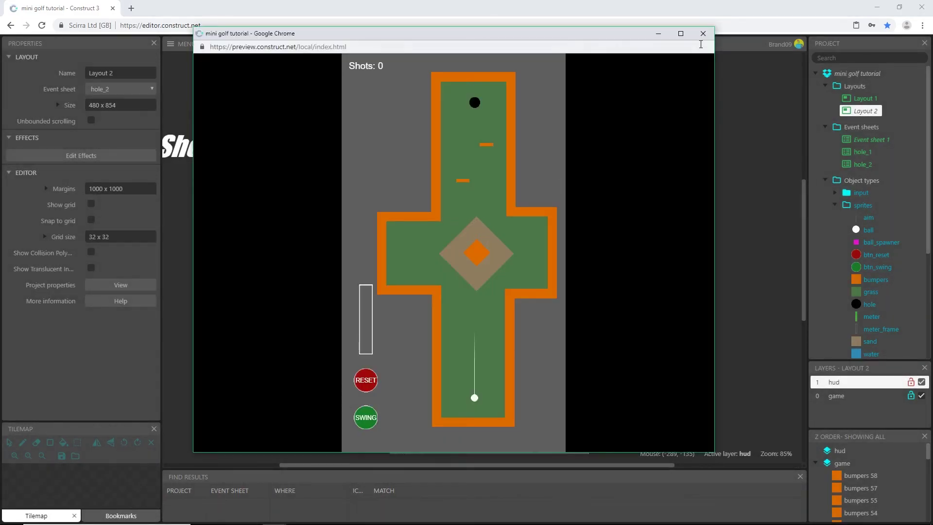
{"action": "left_click", "coordinate": [703, 33]}
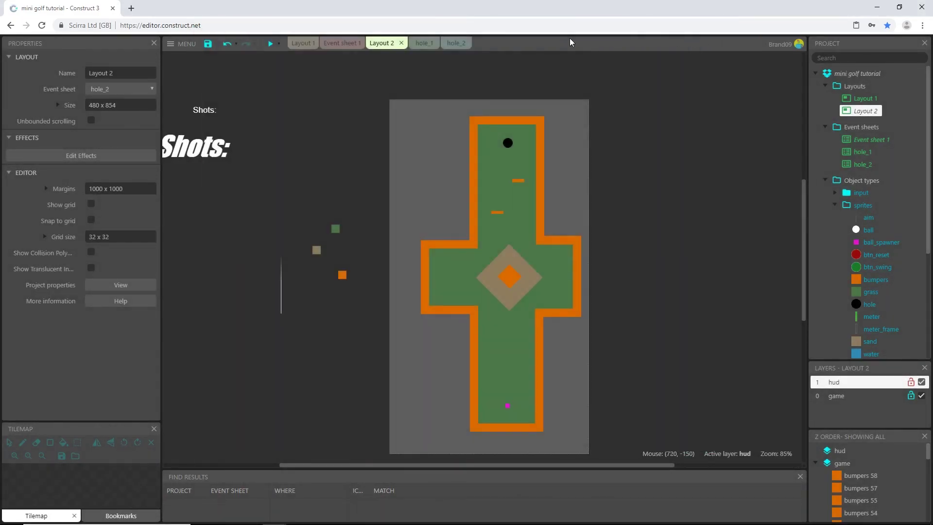
{"action": "left_click", "coordinate": [302, 42]}
{"action": "left_click", "coordinate": [270, 44]}
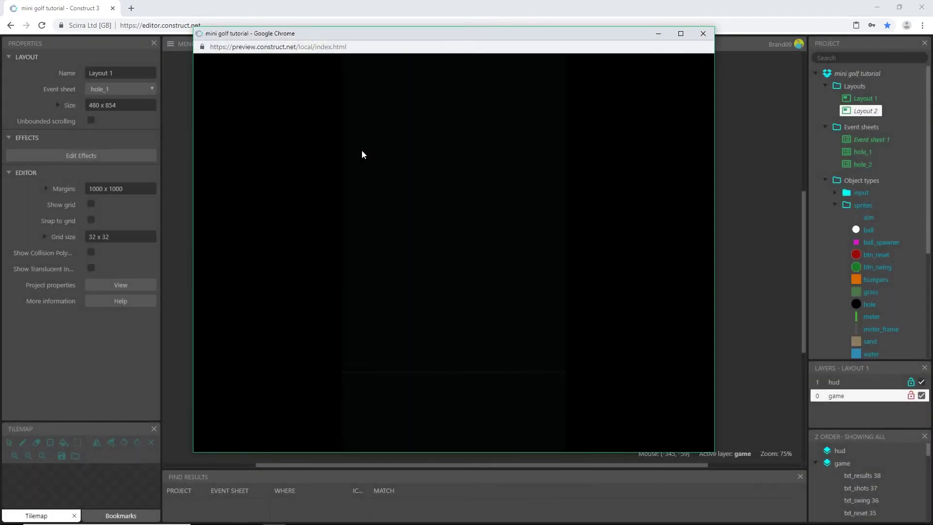
- Play hole 1 in three aimed swings until Layout 2 loads with Shots: 0
{"action": "left_click", "coordinate": [474, 227]}
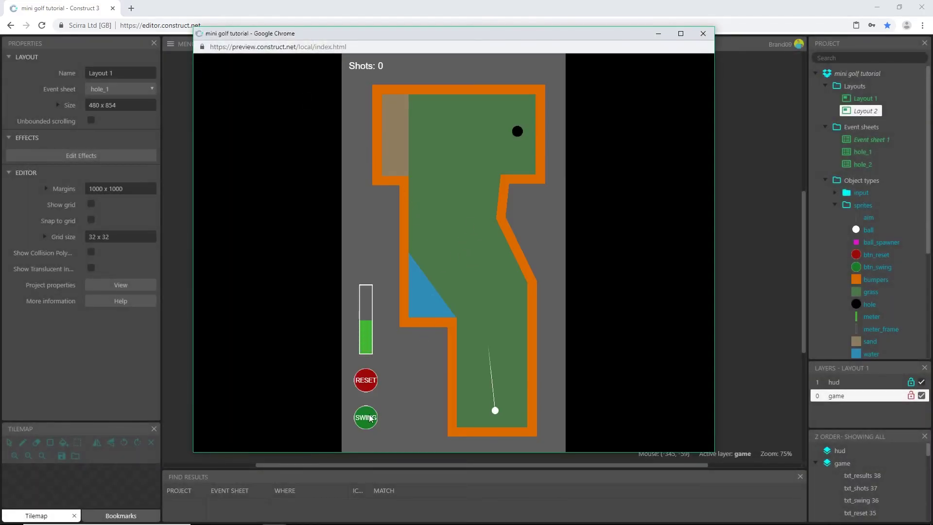
{"action": "left_click", "coordinate": [369, 417]}
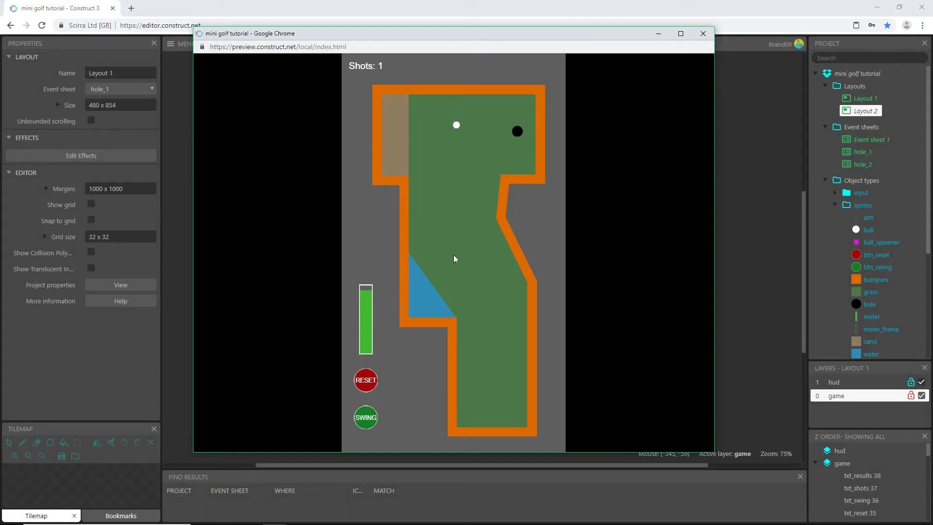
{"action": "left_click", "coordinate": [524, 129]}
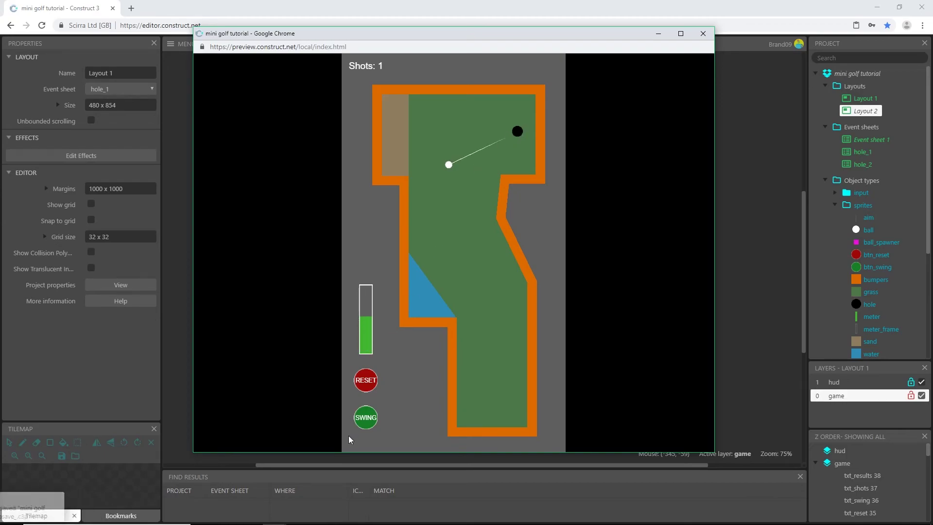
{"action": "left_click", "coordinate": [367, 424]}
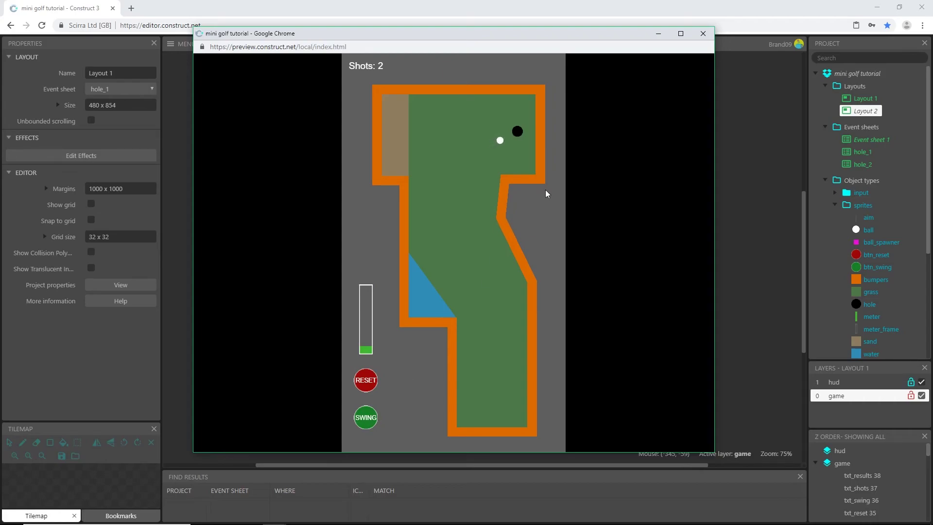
{"action": "left_click", "coordinate": [526, 125]}
{"action": "left_click", "coordinate": [366, 422]}
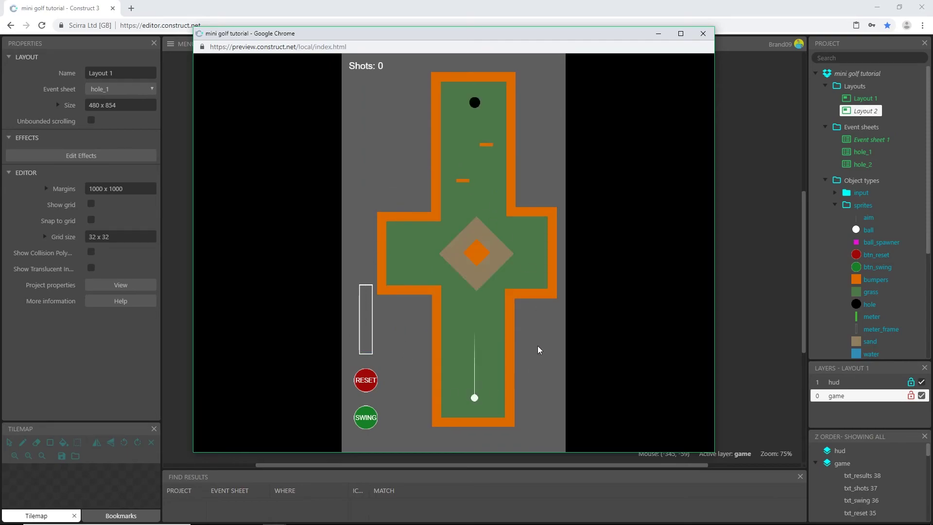
- Sink the ball on the cross-shaped second hole in two shots
{"action": "left_click", "coordinate": [453, 226]}
{"action": "left_click", "coordinate": [372, 420]}
{"action": "left_click", "coordinate": [468, 80]}
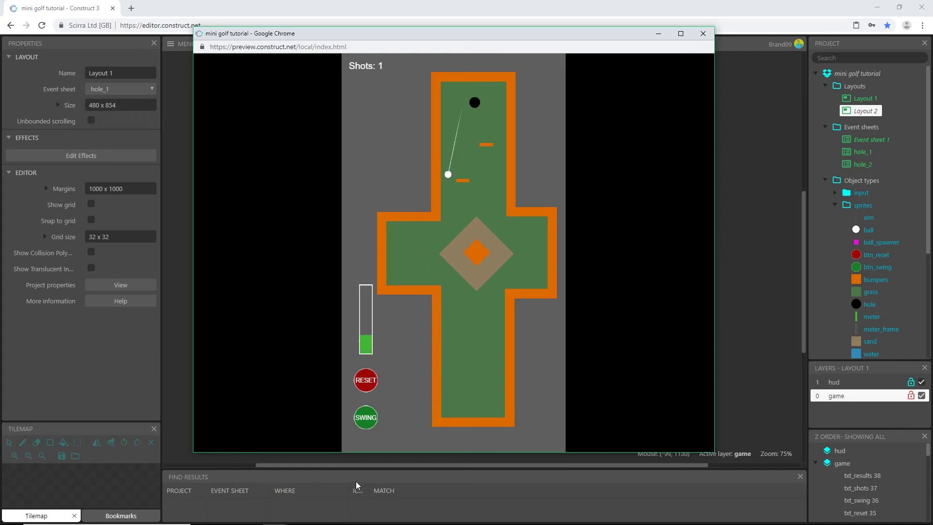
{"action": "left_click", "coordinate": [366, 419]}
- Continue back to Layout 1 and take one shot so Shots reads 1
{"action": "left_click", "coordinate": [482, 251]}
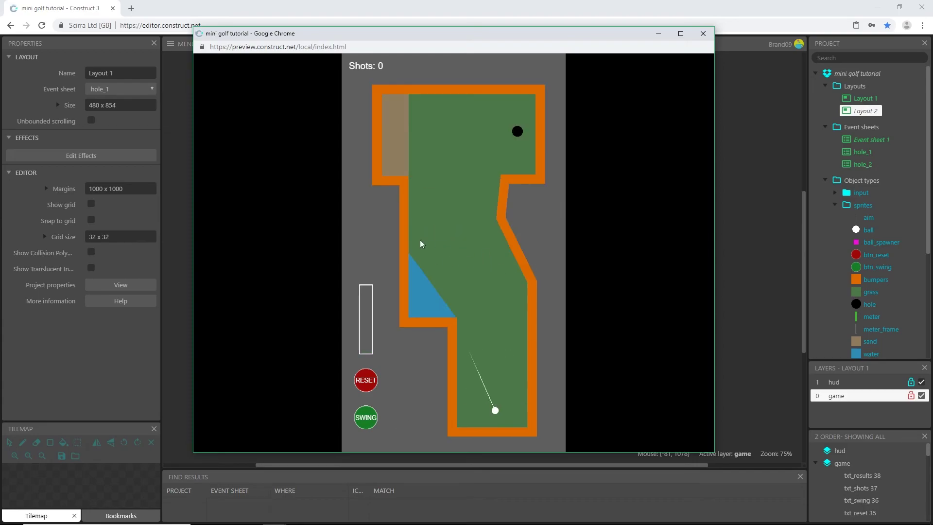
{"action": "left_click", "coordinate": [466, 218]}
{"action": "left_click", "coordinate": [368, 421]}
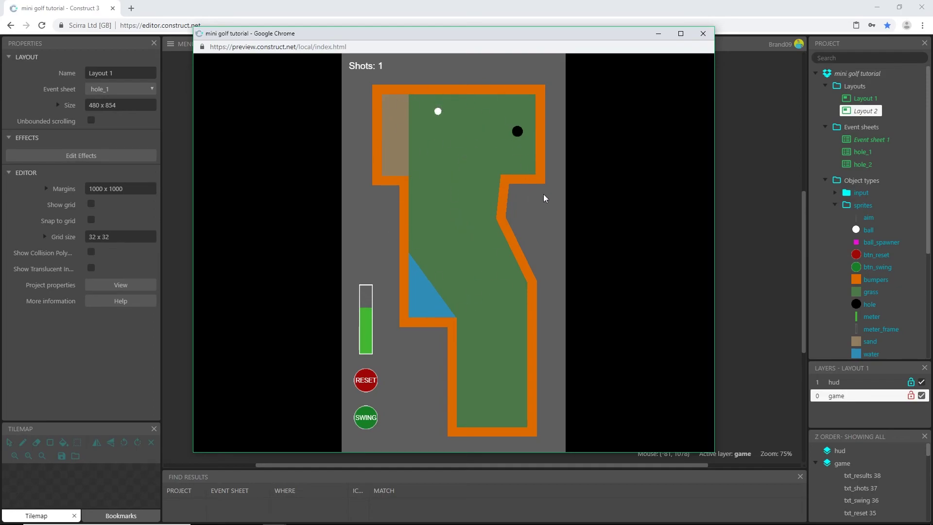
{"action": "left_click", "coordinate": [703, 33]}
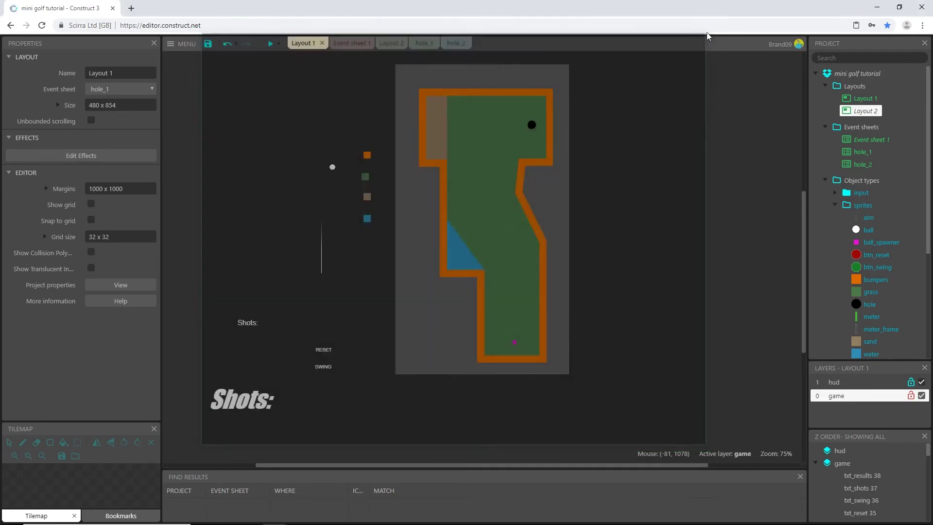
{"action": "left_click", "coordinate": [864, 384]}
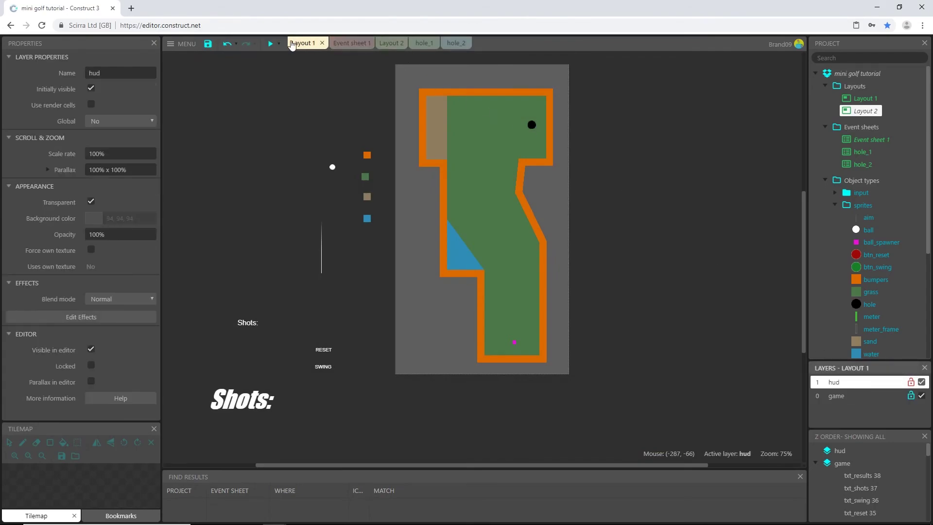
{"action": "left_click", "coordinate": [859, 396]}
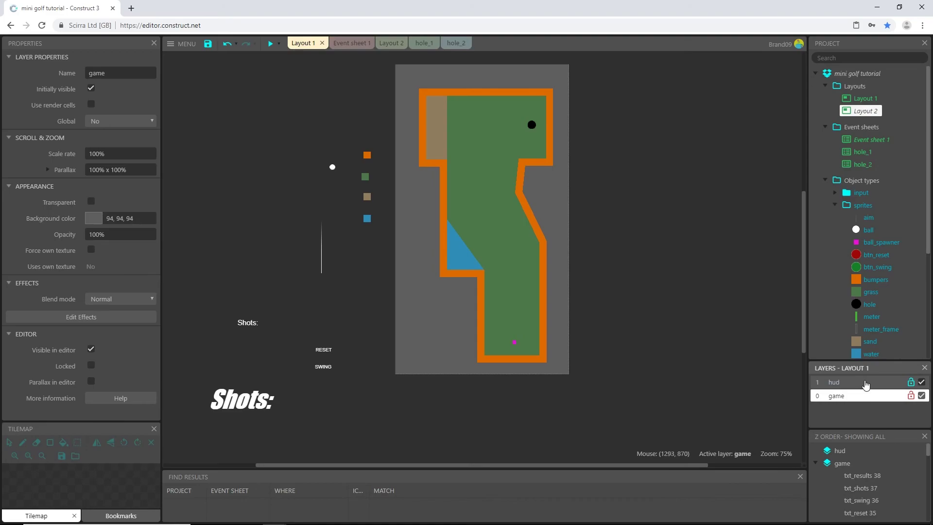
{"action": "left_click", "coordinate": [862, 384]}
{"action": "left_click", "coordinate": [861, 396]}
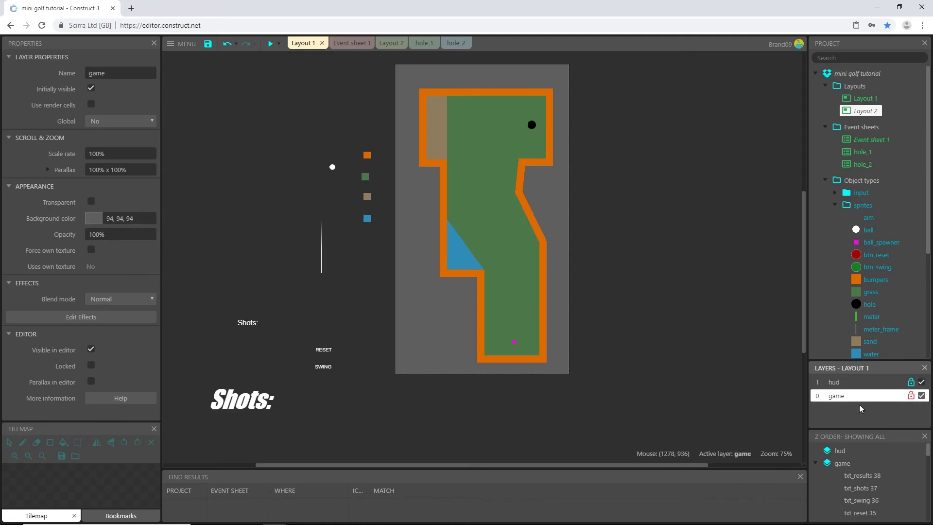
{"action": "left_click", "coordinate": [422, 43]}
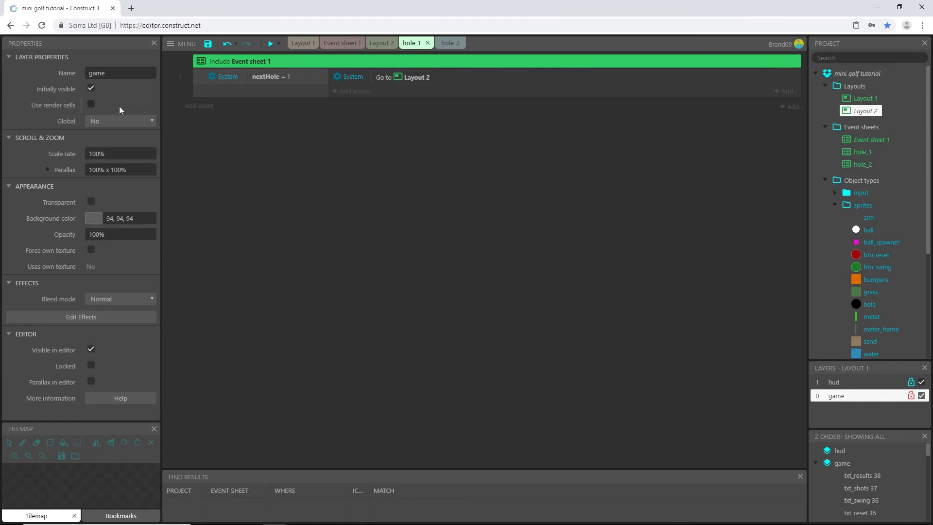
{"action": "left_click", "coordinate": [303, 43]}
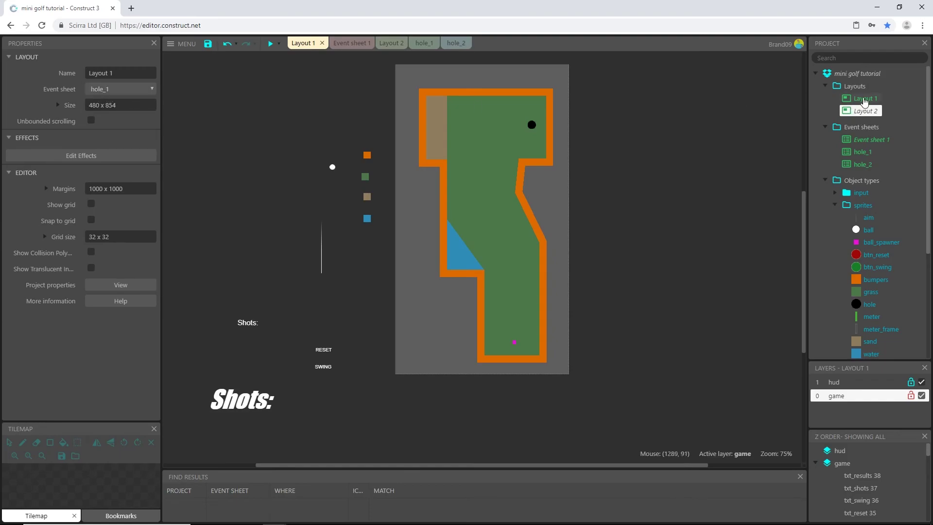
{"action": "left_click", "coordinate": [864, 100]}
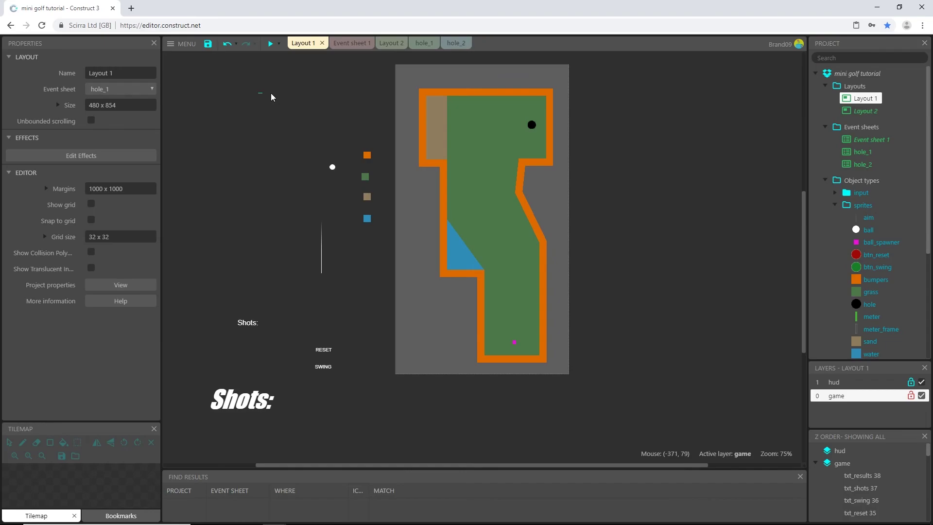
{"action": "left_click", "coordinate": [454, 43]}
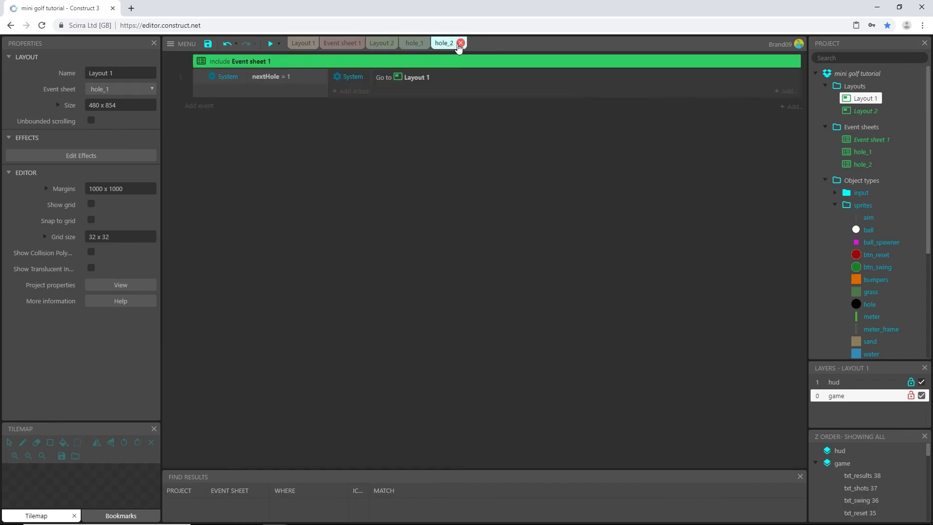
{"action": "left_click", "coordinate": [414, 79]}
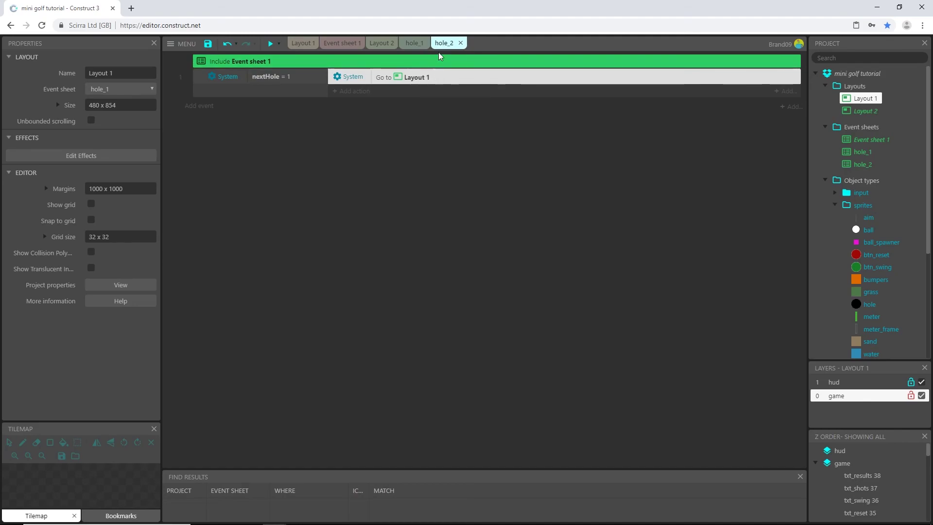
{"action": "left_click", "coordinate": [346, 43]}
{"action": "left_click", "coordinate": [306, 42]}
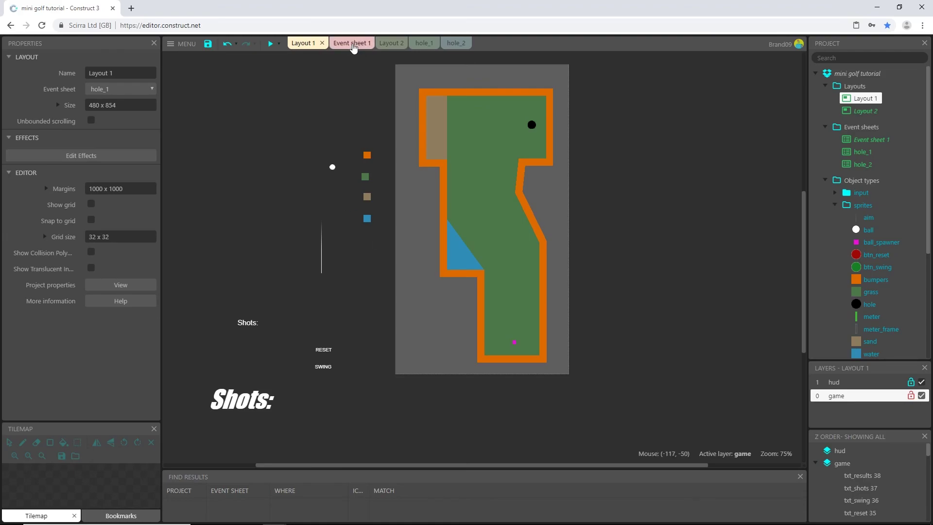
- Expand all event groups in Event sheet 1 from the Initialize group's menu
{"action": "left_click", "coordinate": [353, 46]}
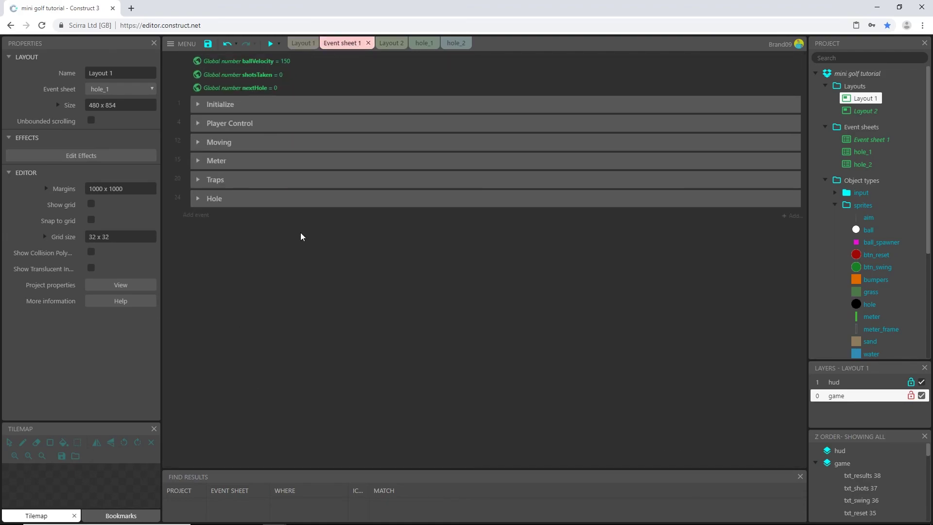
{"action": "scroll", "coordinate": [300, 237], "scroll_direction": "up", "scroll_amount": 1, "text": "ctrl"}
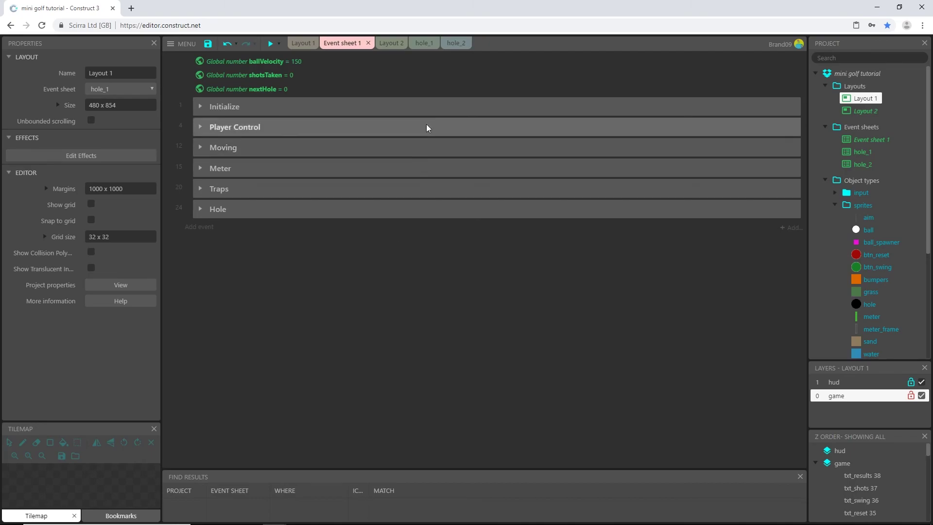
{"action": "right_click", "coordinate": [359, 102]}
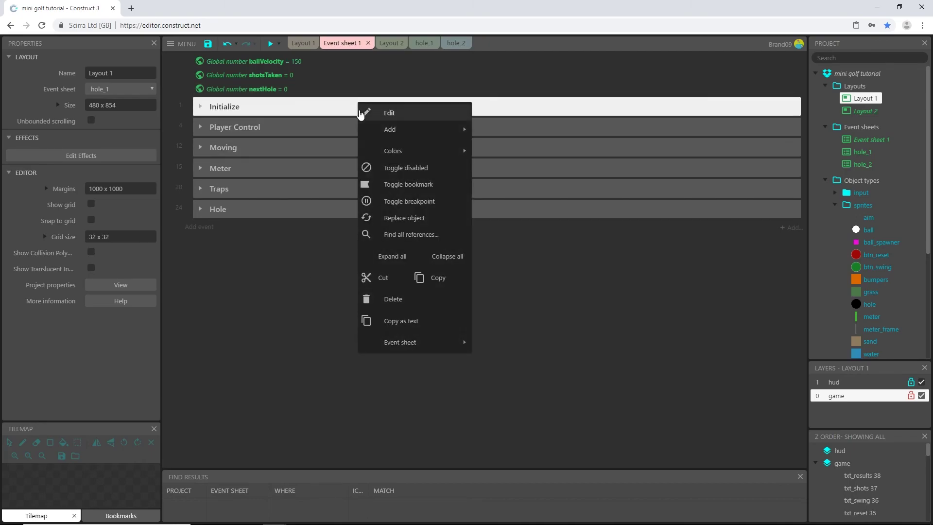
{"action": "left_click", "coordinate": [392, 255]}
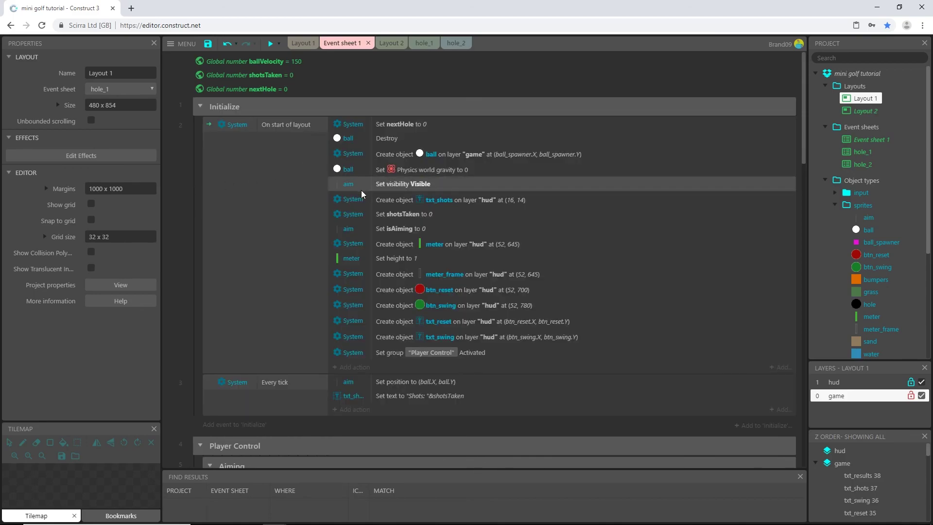
- Scroll through the expanded groups from Initialize down to Hole and back up
{"action": "scroll", "coordinate": [360, 196], "scroll_direction": "down", "scroll_amount": 5}
{"action": "scroll", "coordinate": [360, 196], "scroll_direction": "down", "scroll_amount": 4}
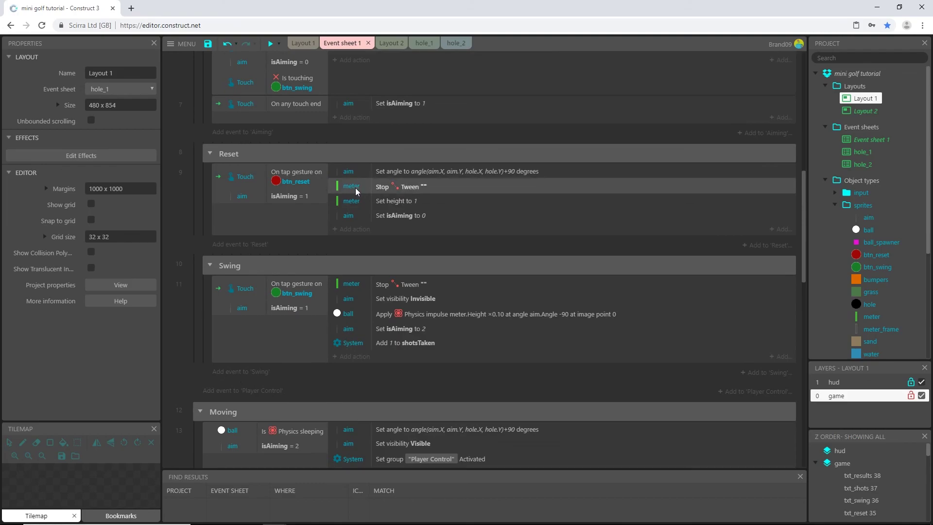
{"action": "scroll", "coordinate": [349, 190], "scroll_direction": "down", "scroll_amount": 4}
{"action": "scroll", "coordinate": [349, 194], "scroll_direction": "down", "scroll_amount": 2}
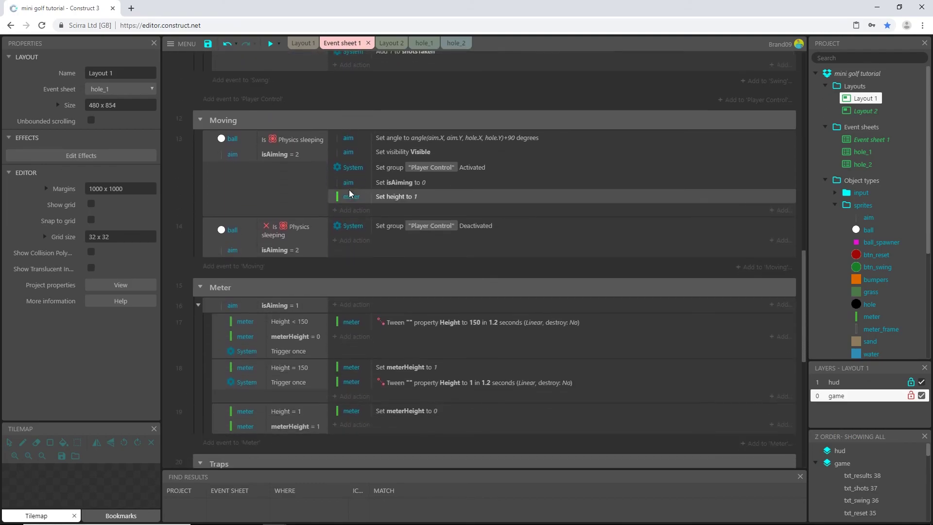
{"action": "scroll", "coordinate": [348, 189], "scroll_direction": "down", "scroll_amount": 2}
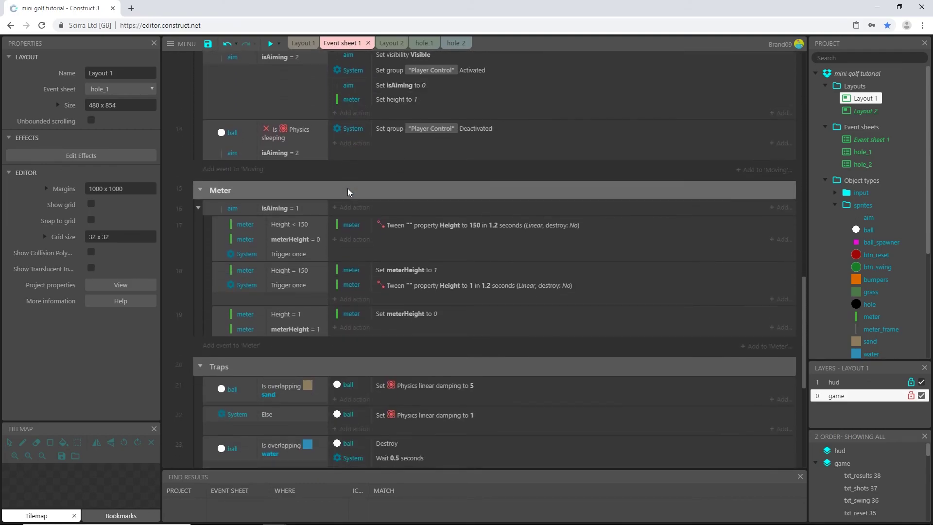
{"action": "scroll", "coordinate": [348, 190], "scroll_direction": "down", "scroll_amount": 5}
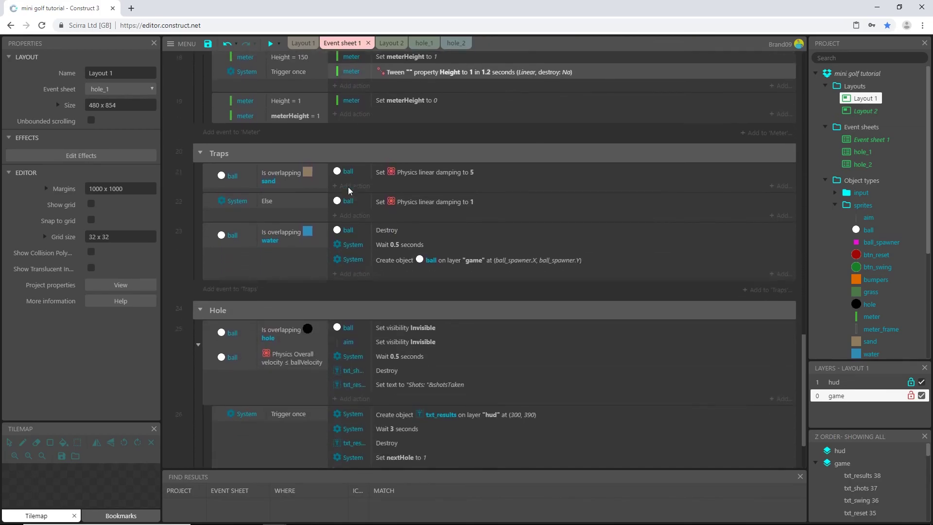
{"action": "scroll", "coordinate": [348, 187], "scroll_direction": "down", "scroll_amount": 1}
{"action": "scroll", "coordinate": [348, 187], "scroll_direction": "up", "scroll_amount": 15}
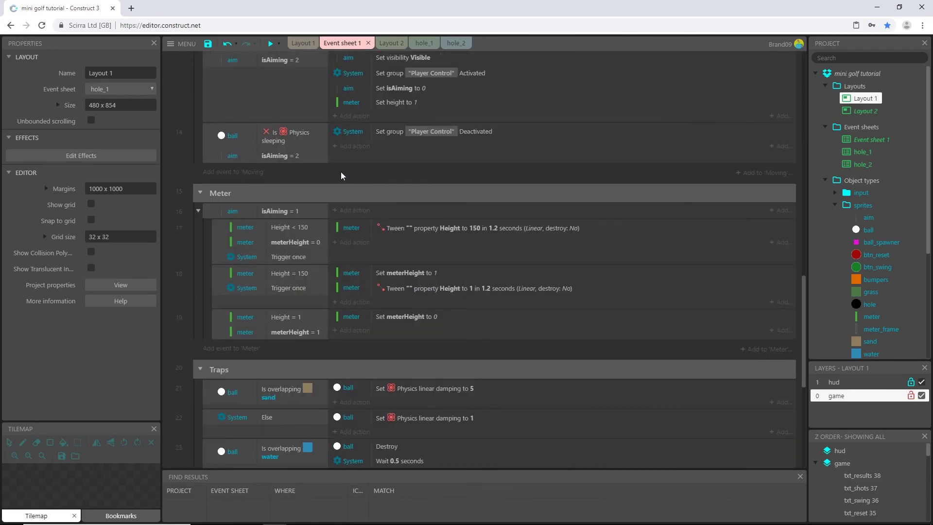
{"action": "scroll", "coordinate": [342, 180], "scroll_direction": "up", "scroll_amount": 6}
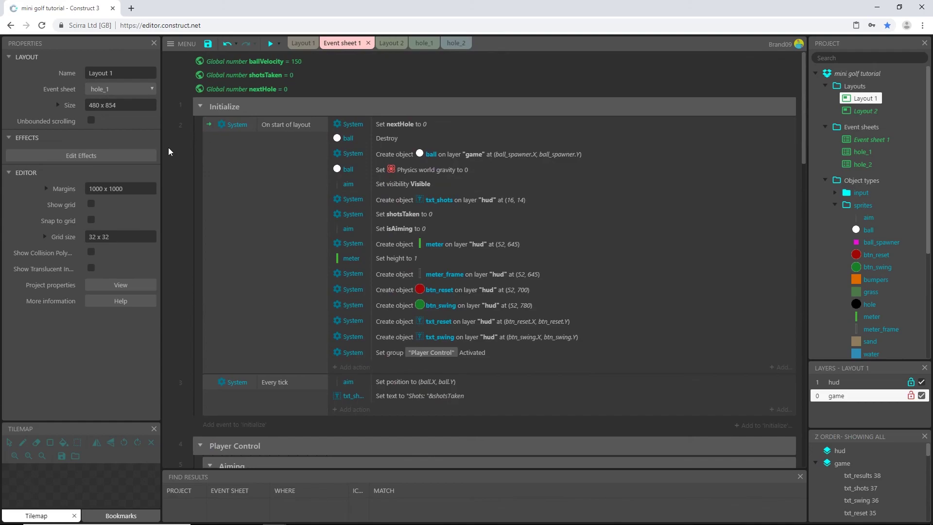